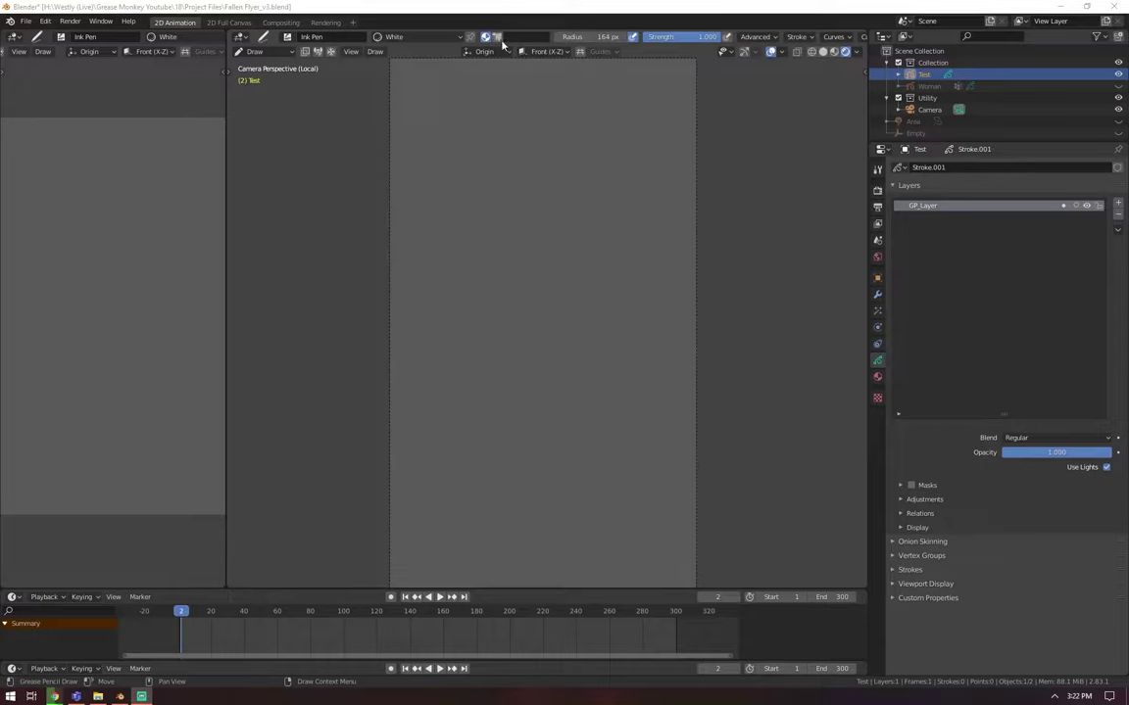
Step: Open the Ink Pen brush's stroke settings to view its post-processing, randomize and stabilize options
middle_click_drag(485, 36, 446, 36)
middle_click_drag(571, 36, 548, 42)
middle_click_drag(639, 39, 632, 40)
left_click(627, 37)
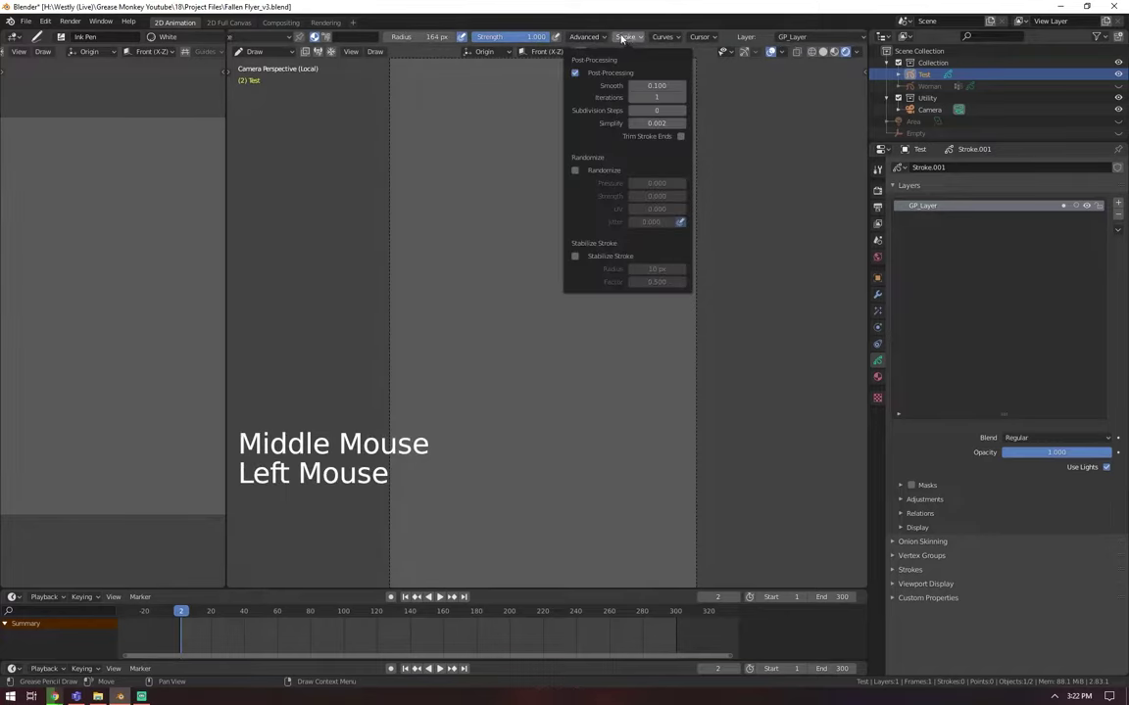
Step: Try bending the Ink Pen's Sensitivity curve down to X 0.705, Y 0.231 and bring its point back towards the diagonal
mouse_move(662, 39)
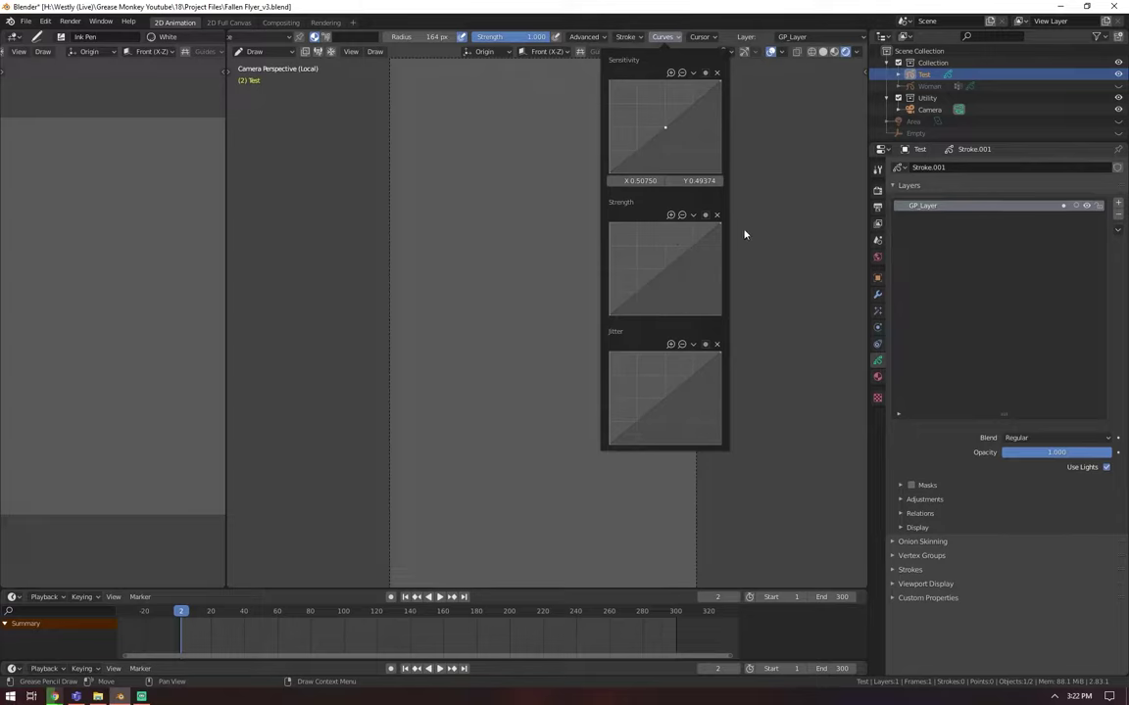
left_click(664, 38)
left_click_drag(666, 130, 679, 142)
mouse_move(665, 130)
left_mouse_down()
mouse_move(722, 177)
mouse_move(627, 93)
mouse_move(713, 168)
mouse_move(659, 119)
mouse_move(686, 144)
mouse_move(664, 127)
left_mouse_up()
left_click_drag(666, 130, 688, 152)
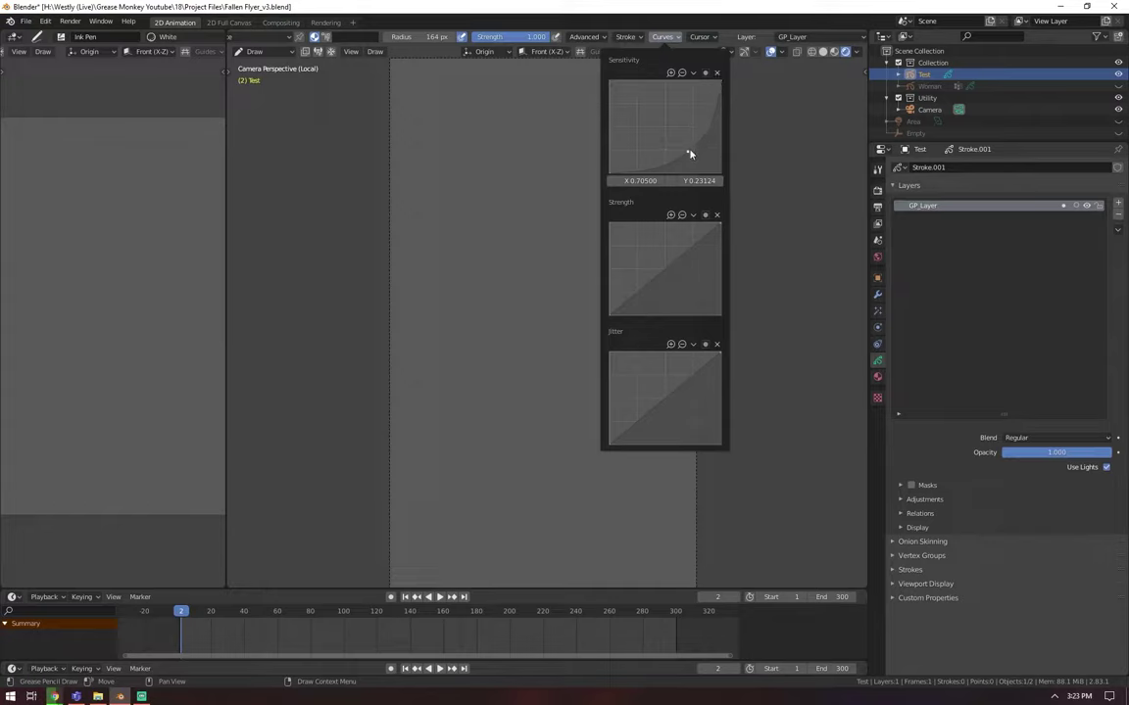
left_click_drag(689, 154, 671, 128)
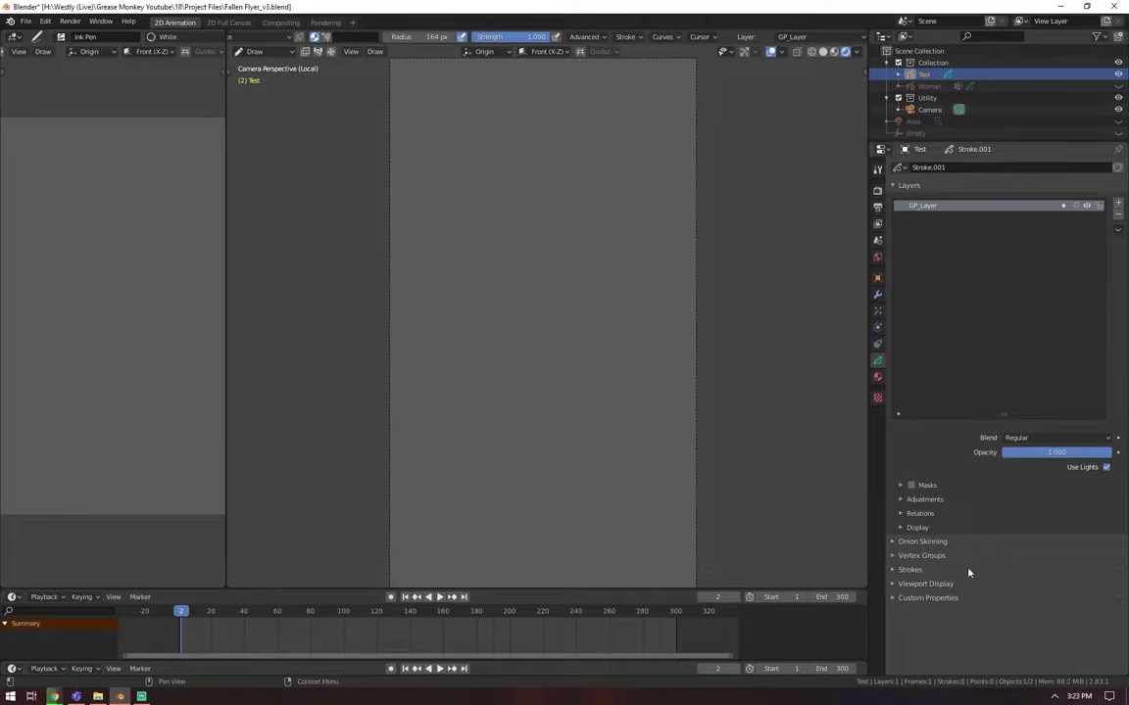
Step: Open the PenTablet driver settings and examine the pen's click sensitivity curve, then return to Blender
left_click(1054, 696)
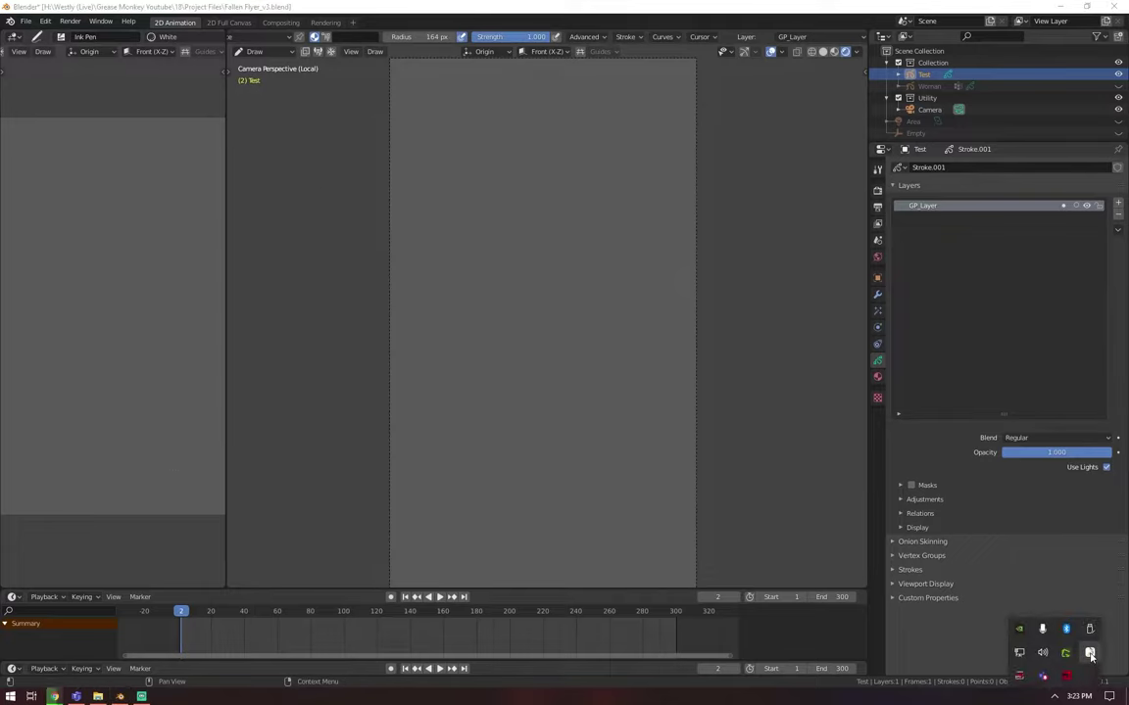
left_click(1091, 655)
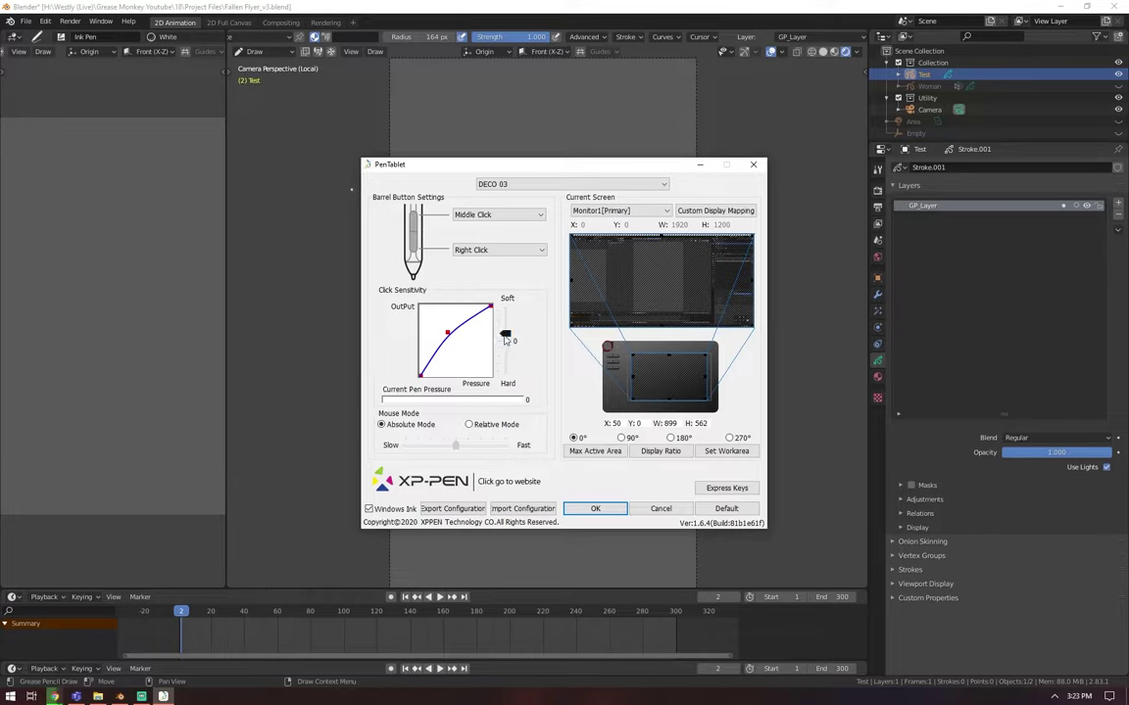
left_click(394, 343)
left_click(392, 340)
left_click(385, 383)
left_click(384, 364)
left_click(383, 365)
left_click(387, 331)
left_click(607, 21)
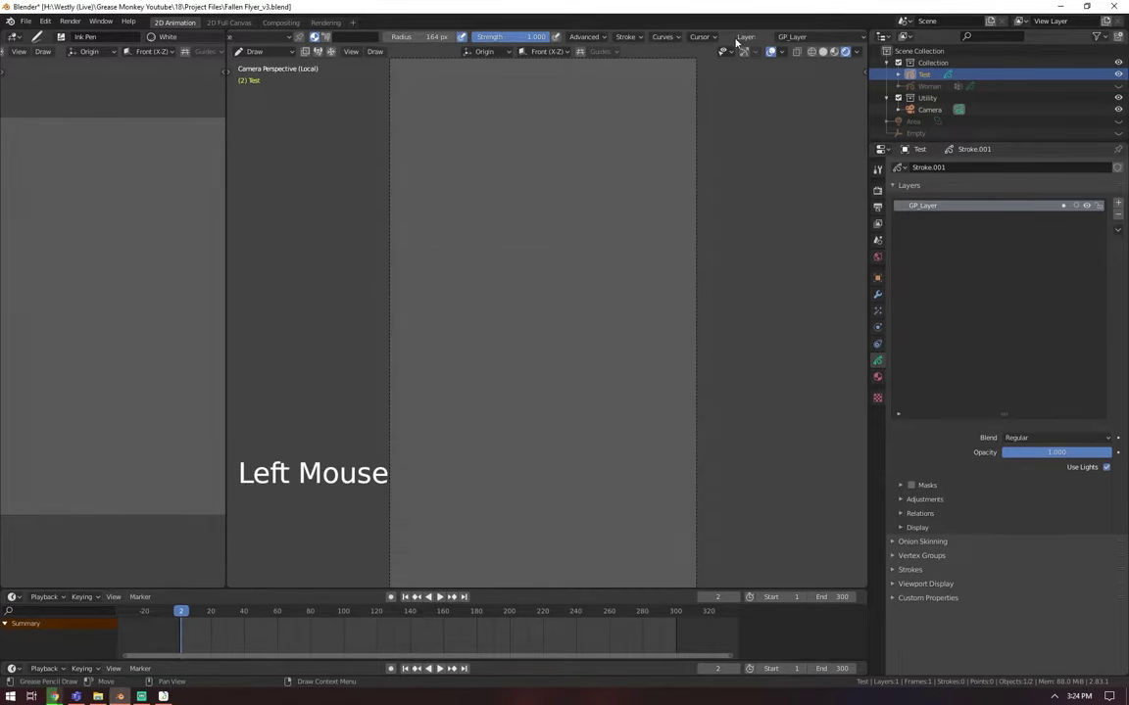
Step: Reset the Ink Pen brush's Sensitivity curve to its default straight line
left_click(662, 36)
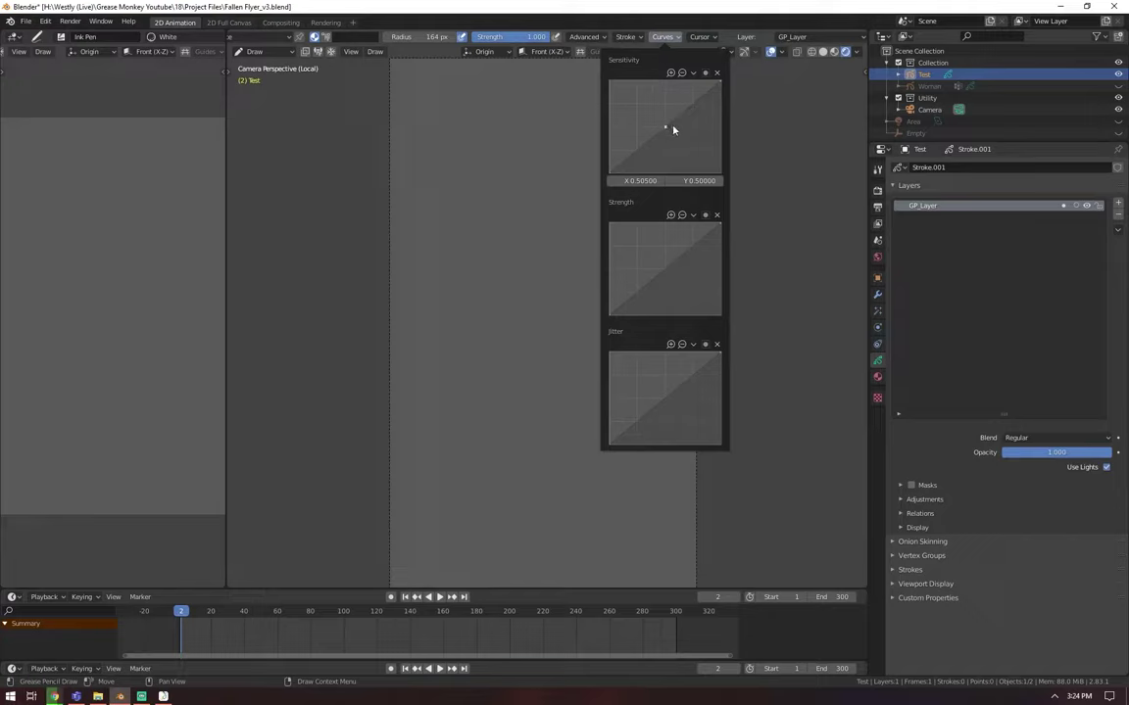
left_click(694, 73)
left_click(694, 75)
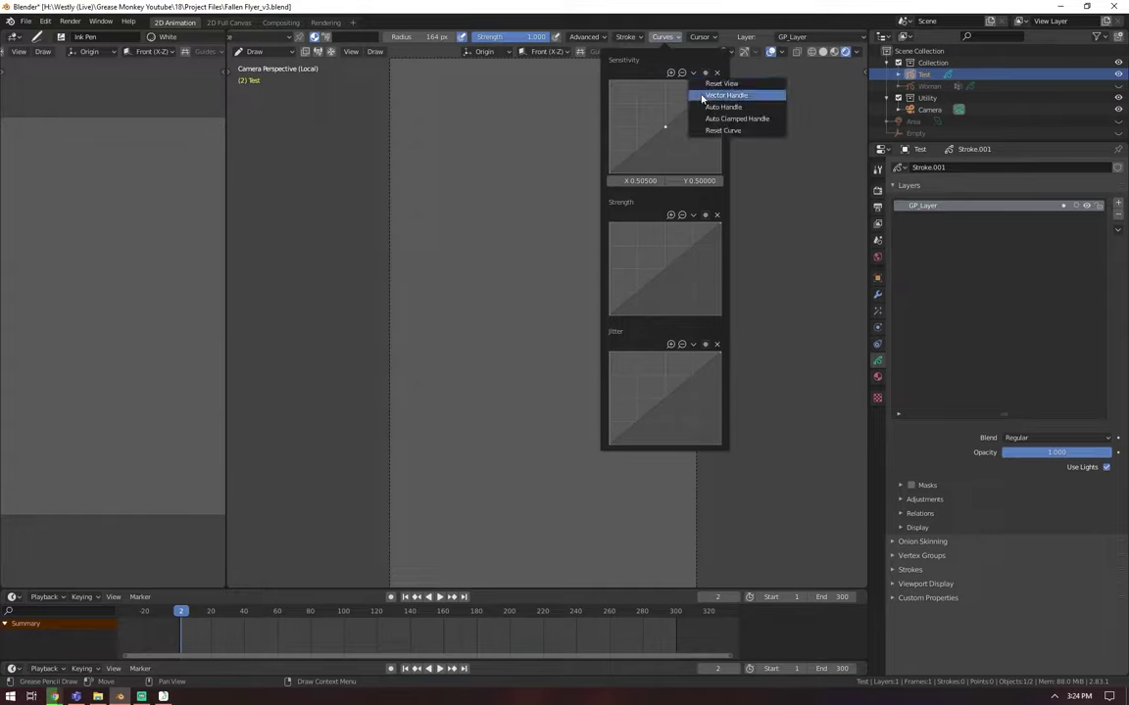
left_click(711, 130)
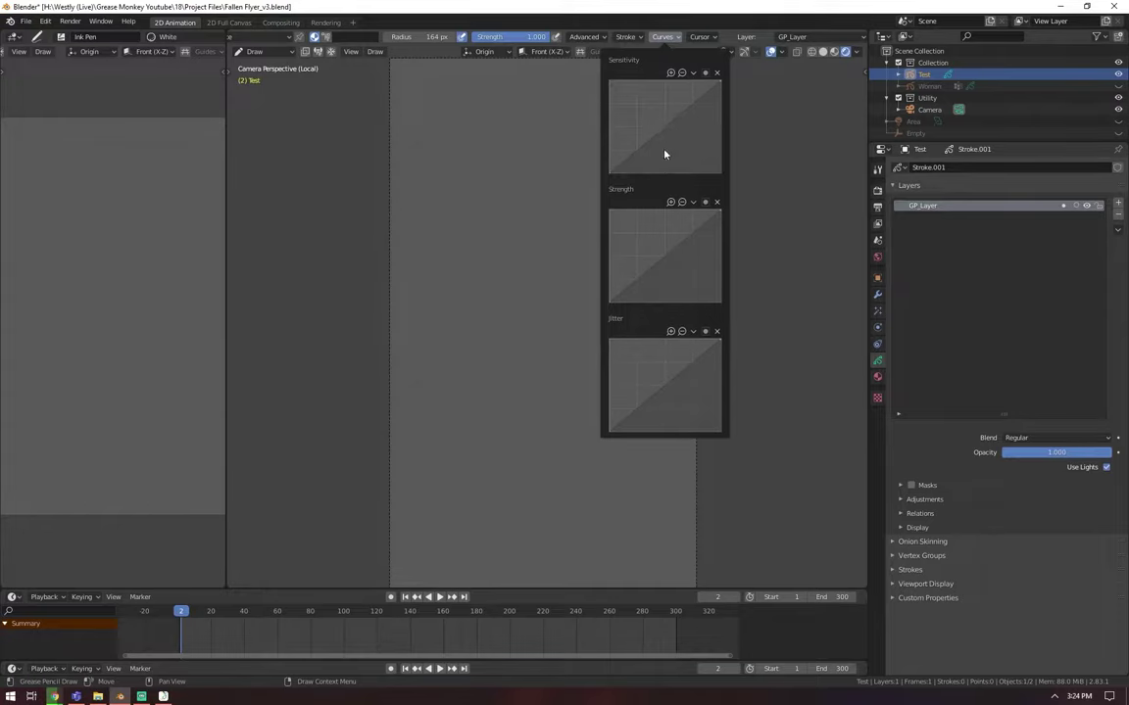
left_click(743, 93)
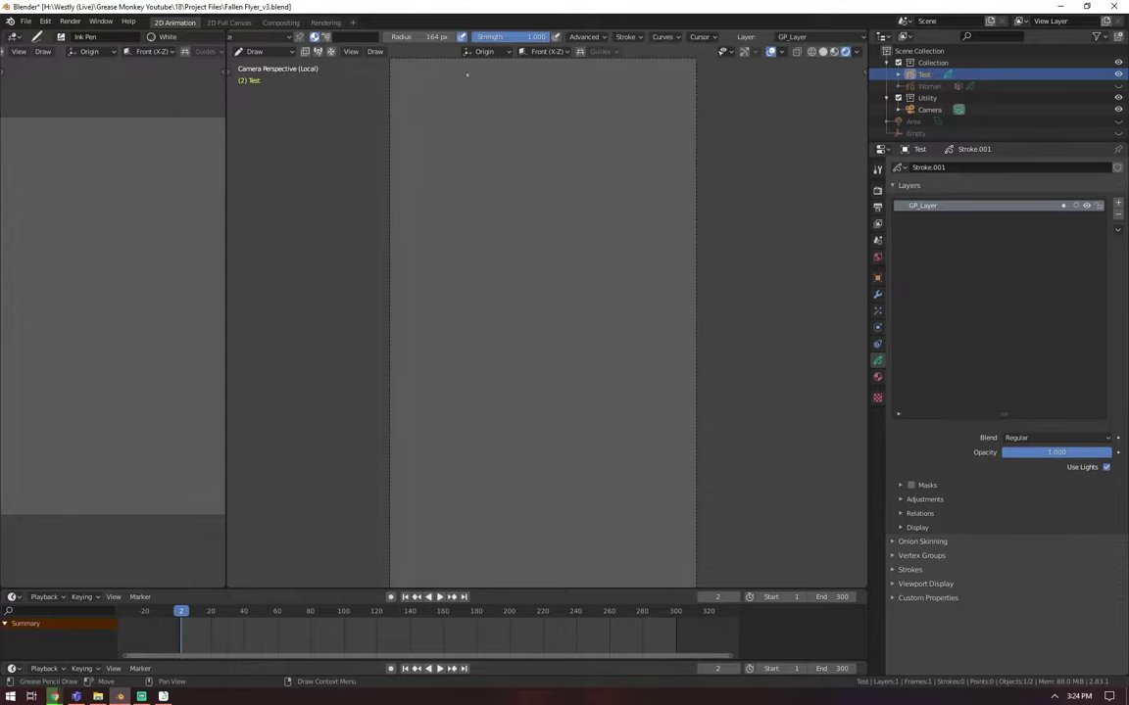
Step: Draw a group of horizontal test strokes with varying pen pressure across the upper part of the camera frame
left_click(423, 157)
left_click_drag(443, 158, 708, 154)
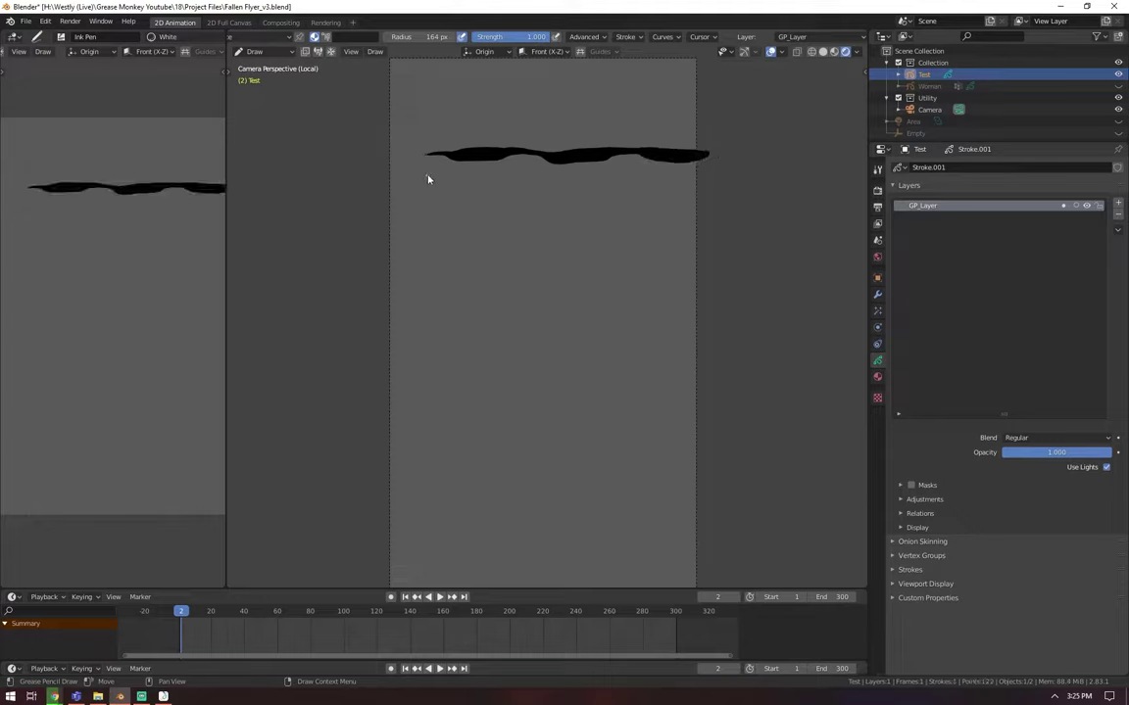
left_click_drag(426, 176, 728, 182)
left_click_drag(418, 203, 700, 200)
left_click_drag(421, 215, 699, 215)
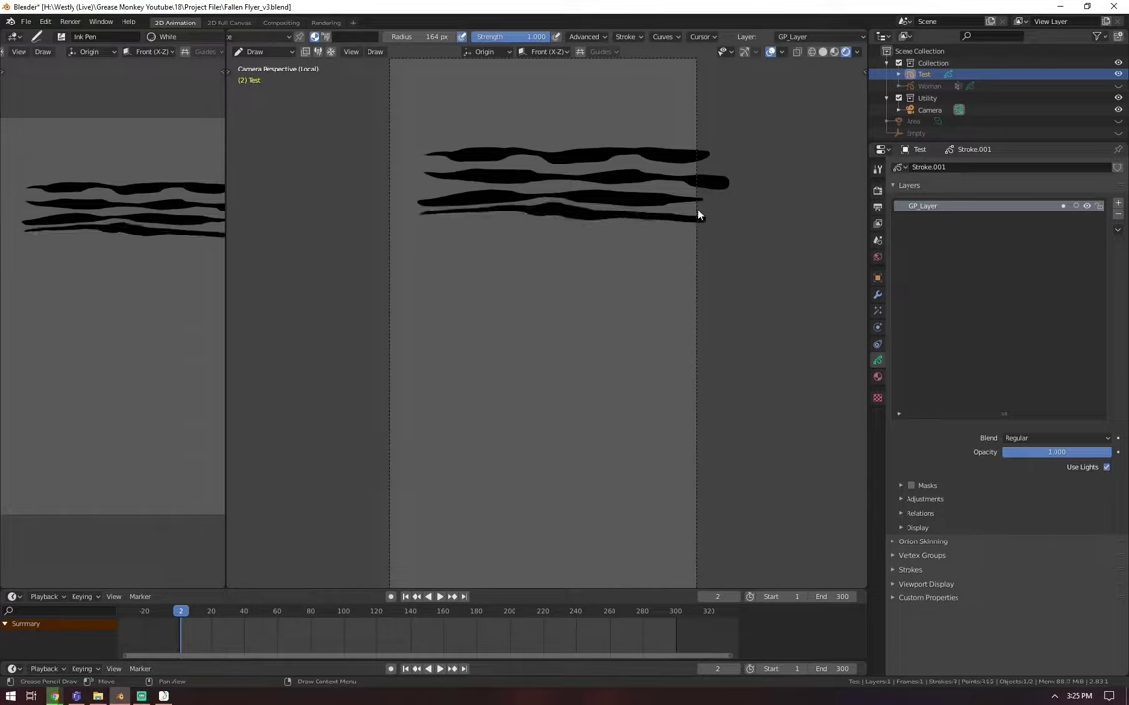
left_click_drag(421, 236, 654, 244)
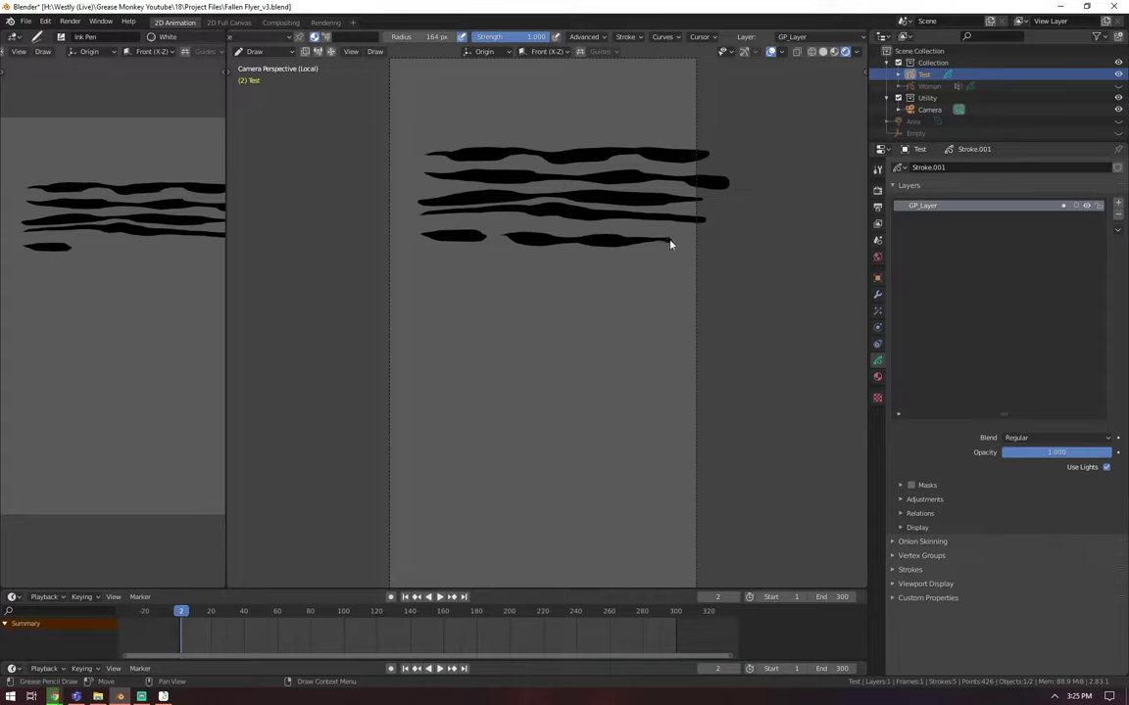
left_click_drag(418, 257, 545, 257)
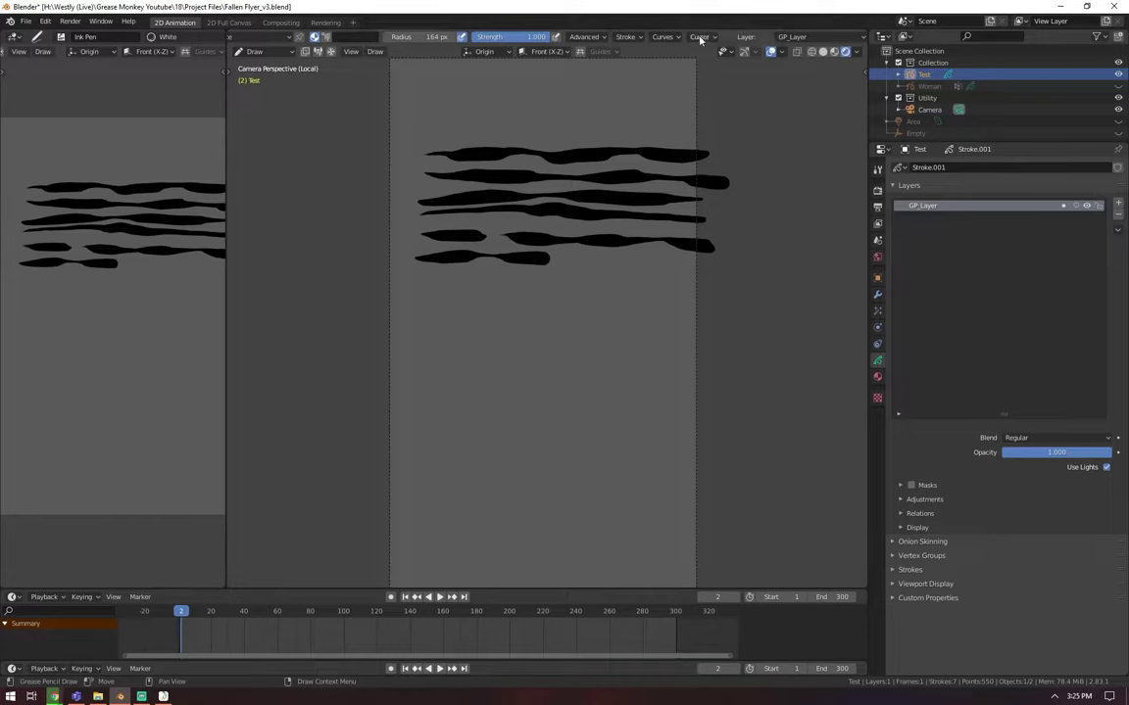
Step: Add a point to the Ink Pen's Sensitivity curve and bend the curve slightly downward
left_click(668, 37)
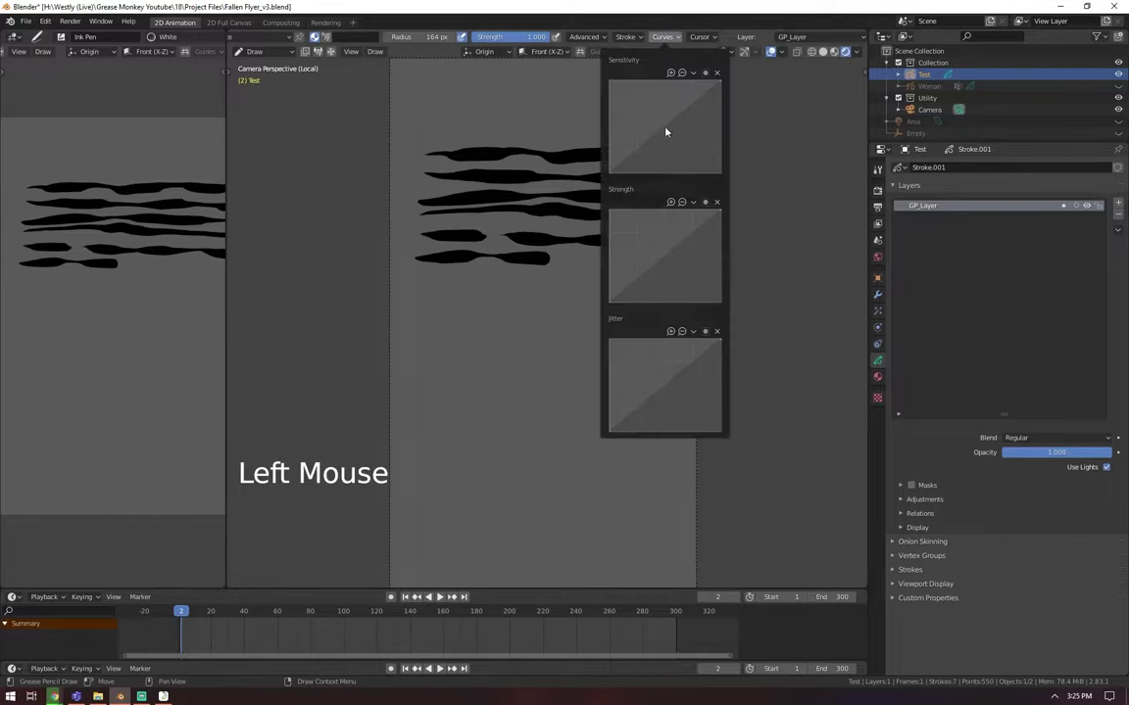
left_click_drag(665, 132, 679, 142)
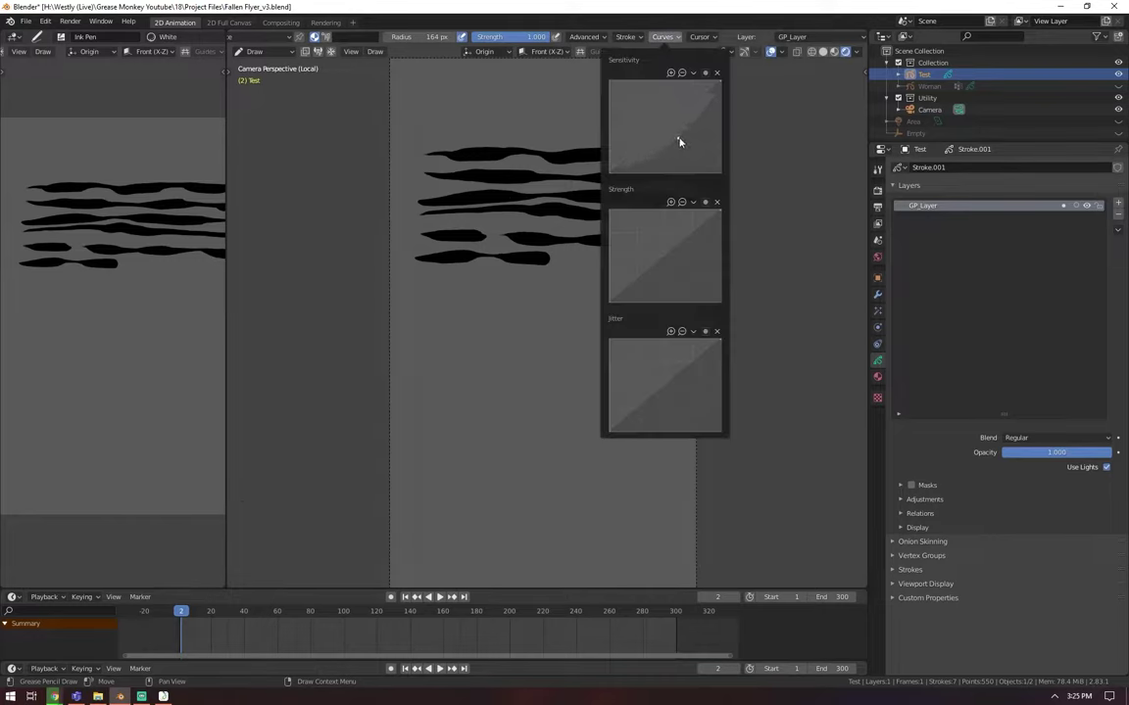
left_click(679, 142)
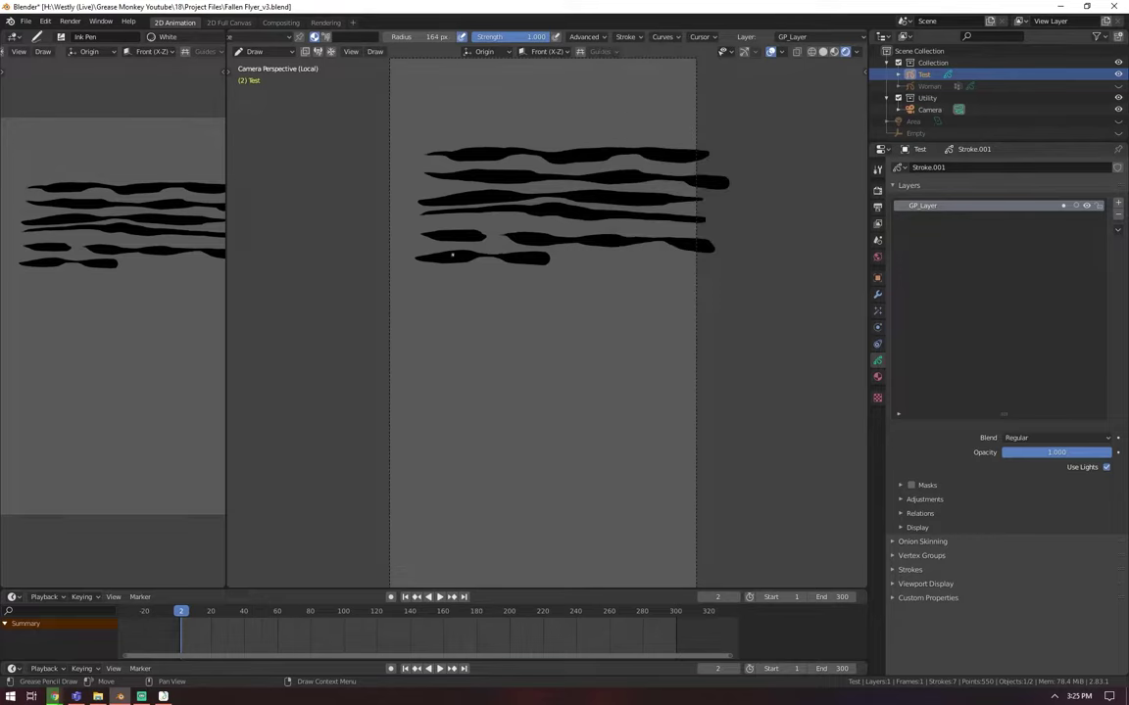
Step: Draw a second group of four horizontal test strokes with varying pressure below the first group
left_click_drag(418, 299, 588, 300)
left_click_drag(607, 299, 700, 298)
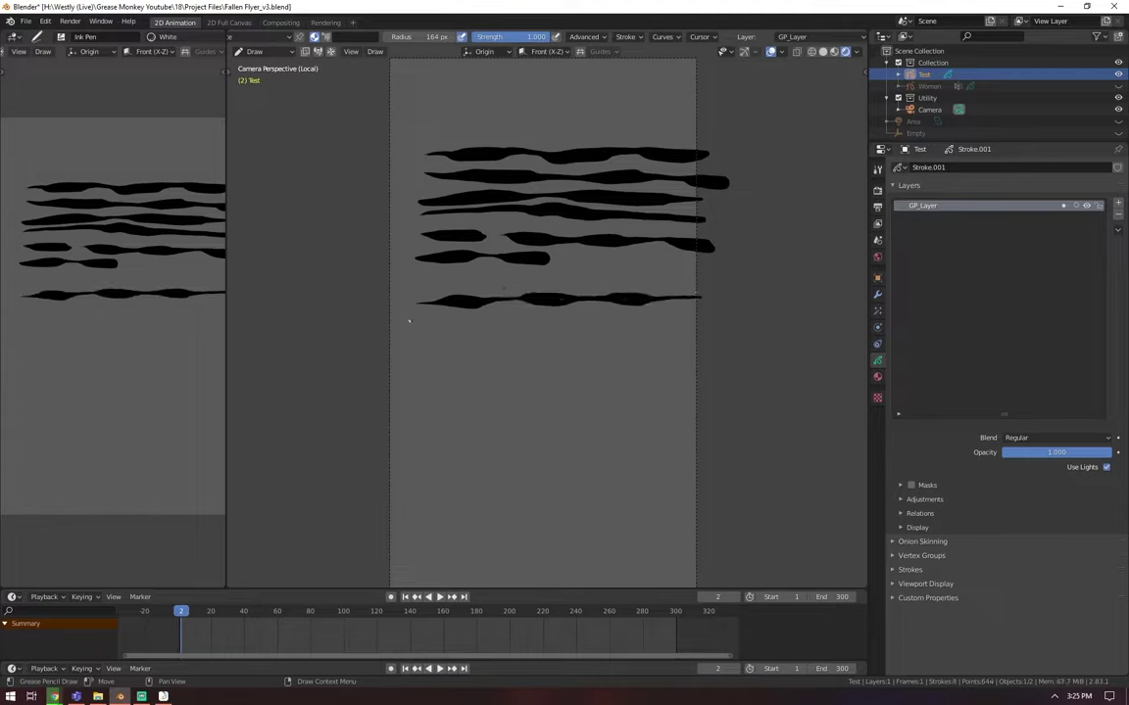
left_click_drag(417, 319, 707, 320)
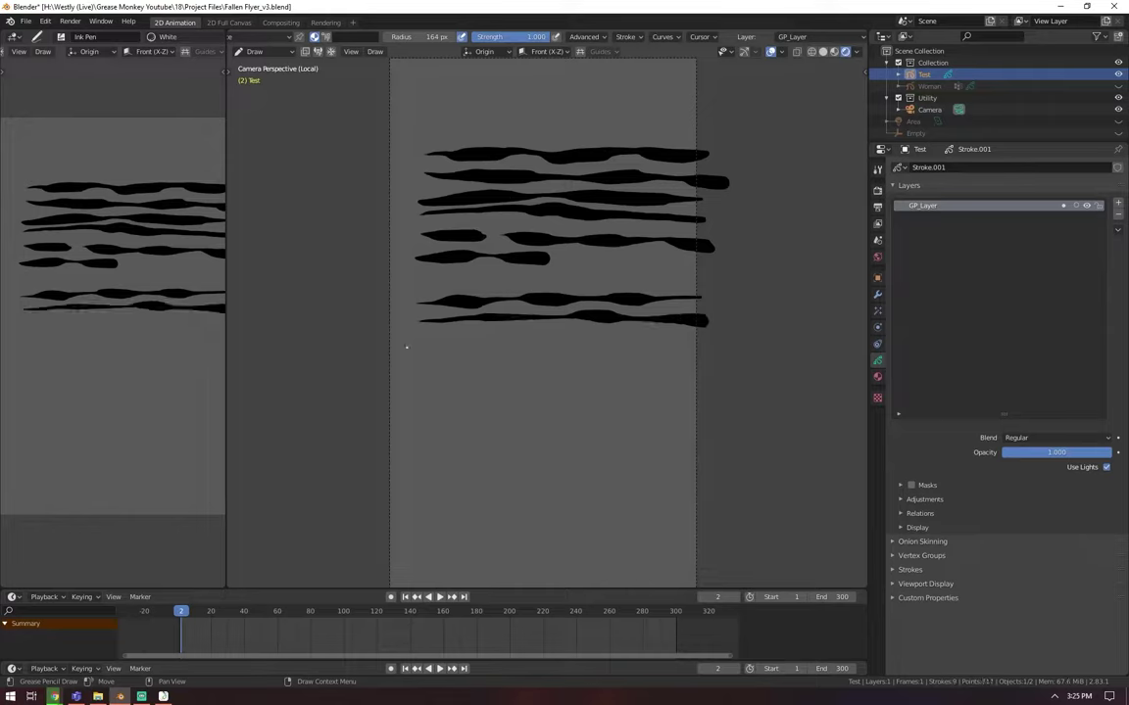
left_click_drag(421, 333, 701, 336)
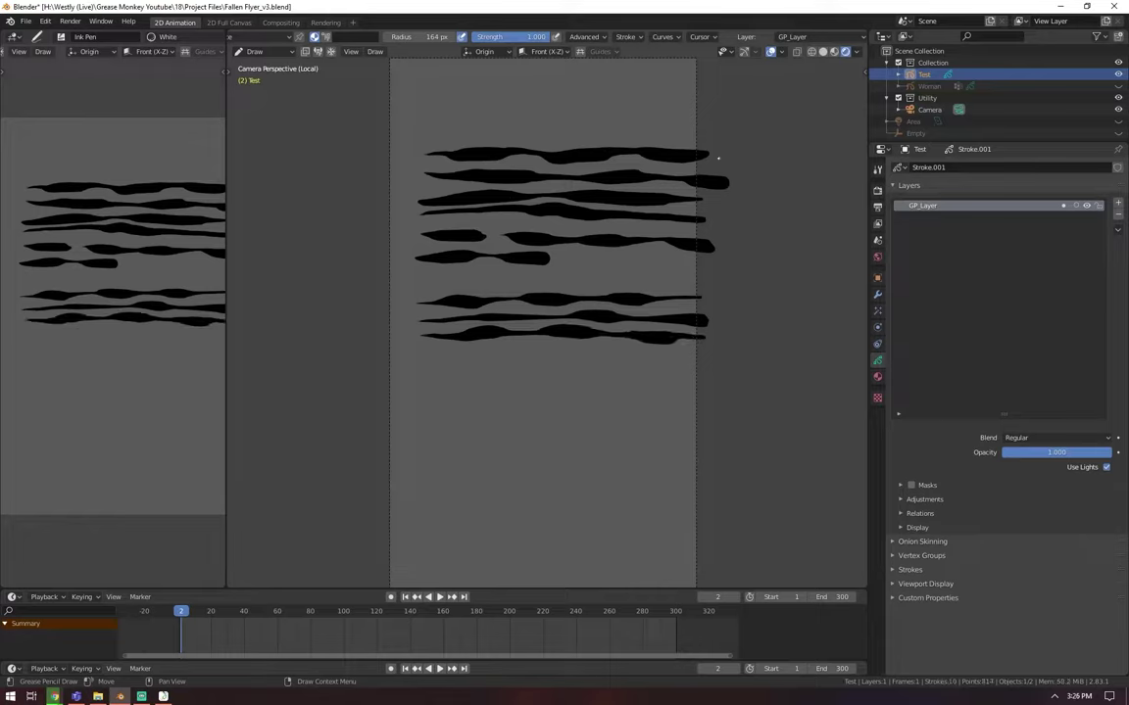
left_click(626, 36)
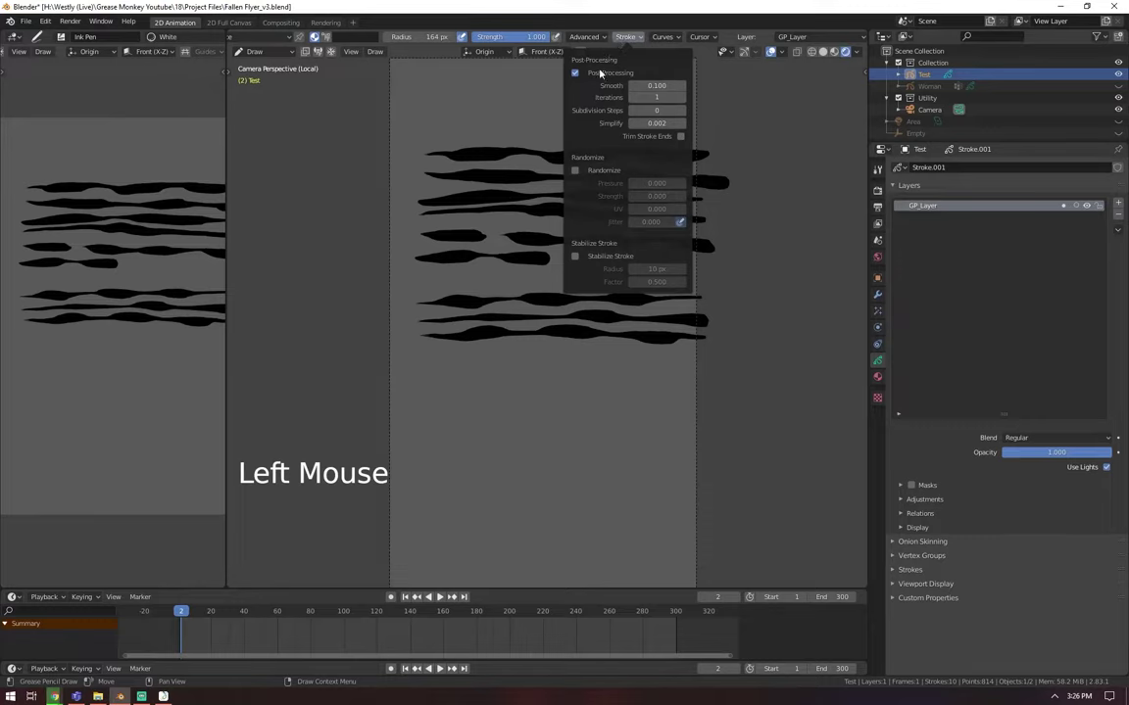
left_click(594, 39)
left_click(593, 39)
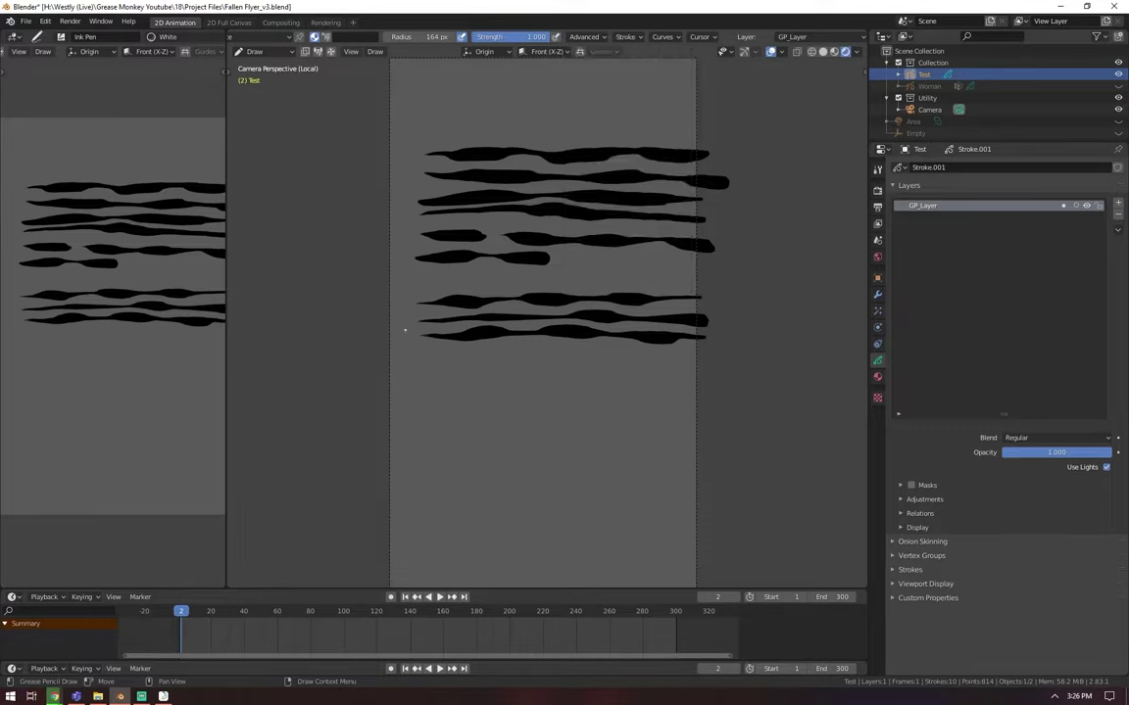
left_click_drag(433, 357, 631, 353)
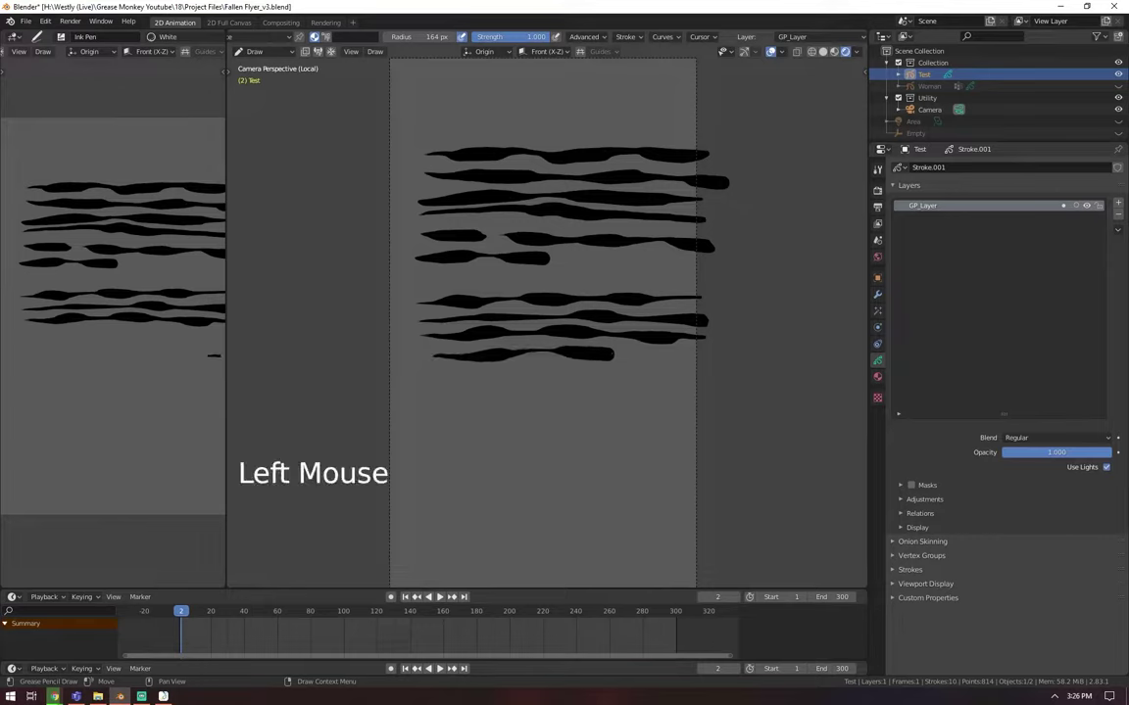
Step: Lower the Sensitivity curve's point to X 0.752, Y 0.262 and draw three more pressure test strokes beneath the others
left_click(792, 37)
left_click(669, 41)
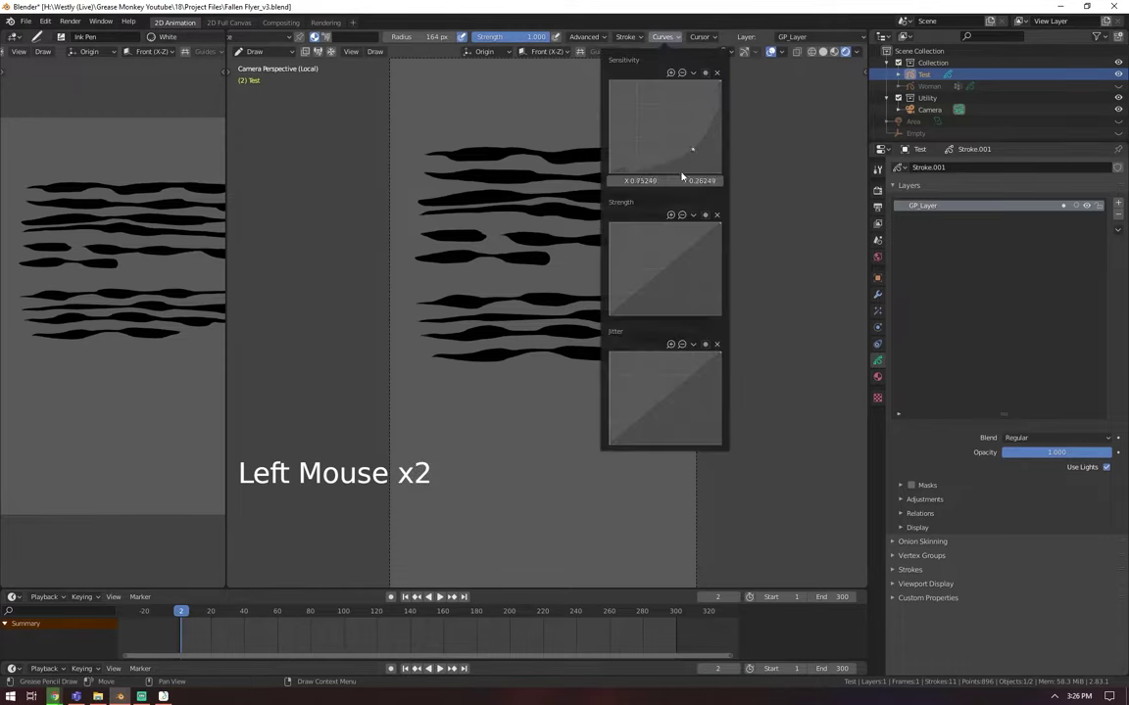
left_click_drag(443, 394, 704, 394)
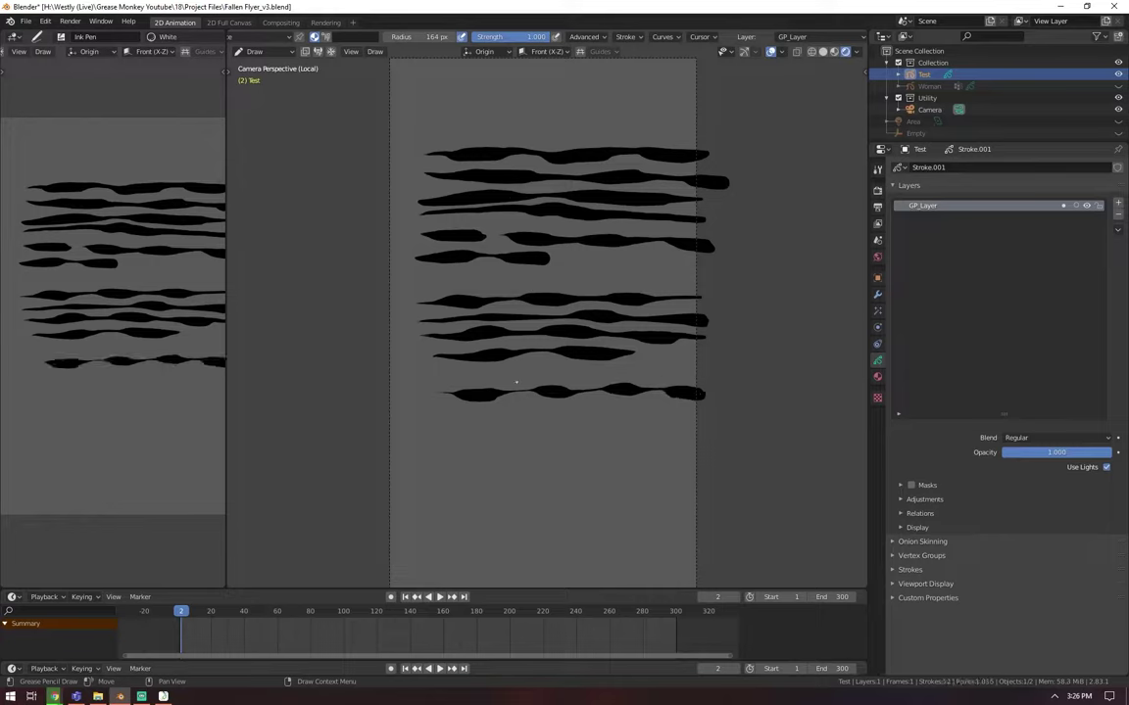
left_click_drag(443, 416, 701, 407)
left_click_drag(446, 434, 643, 432)
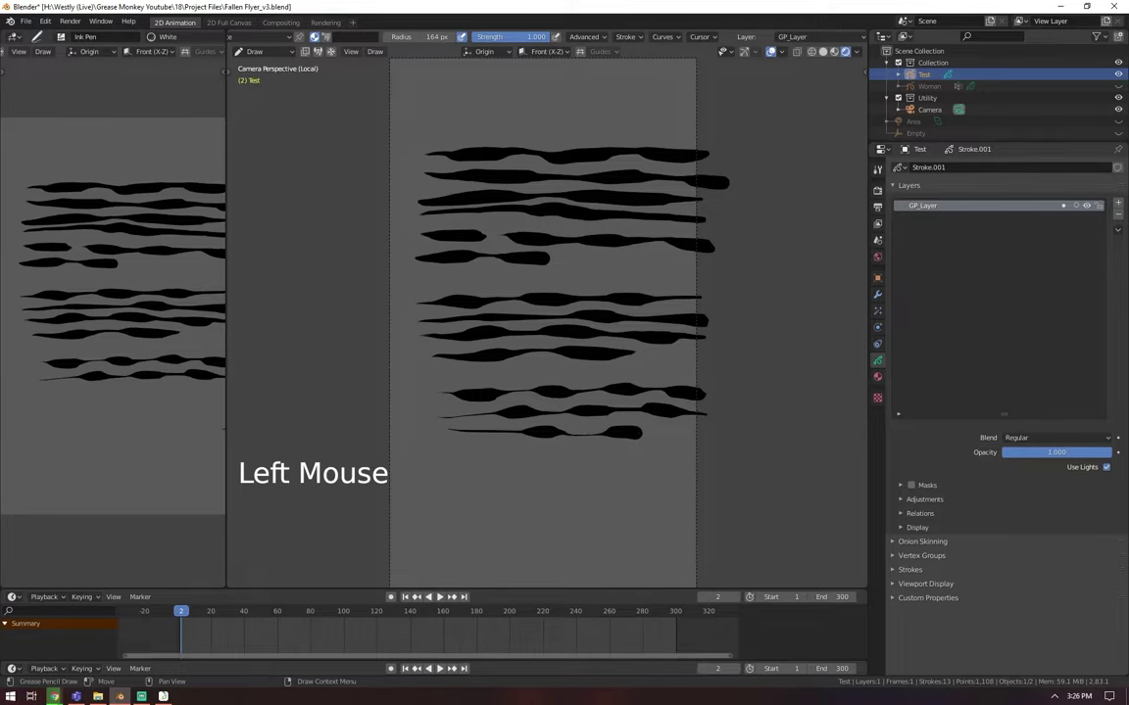
Step: Move the Ink Pen's Sensitivity curve point back up towards the diagonal for a gentler bend
left_click(664, 36)
left_click_drag(694, 151, 675, 138)
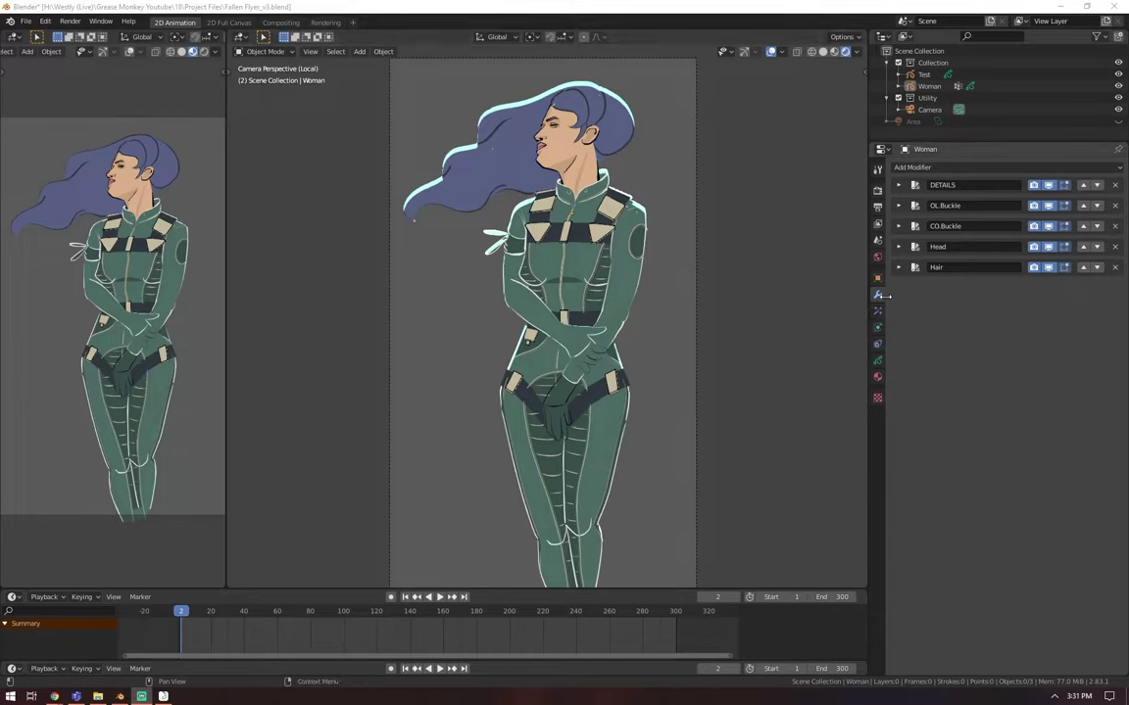
Step: Add a Tint modifier to the Woman object and set its color to magenta
left_click(929, 86)
left_click(921, 167)
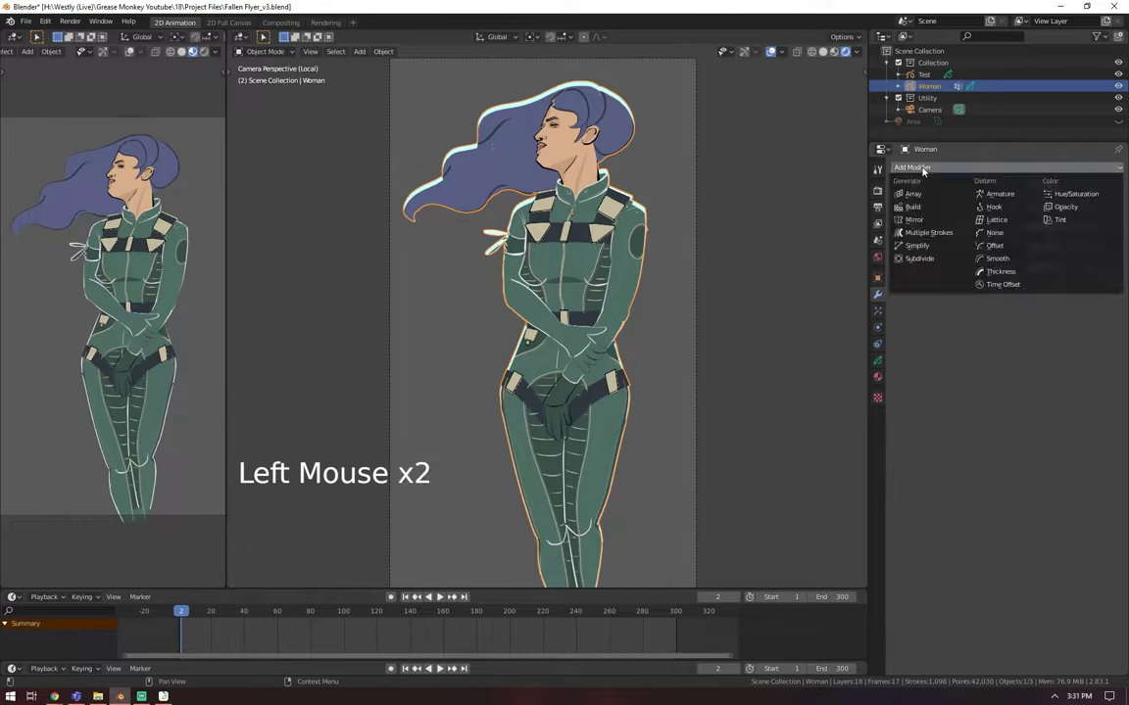
left_click(1059, 220)
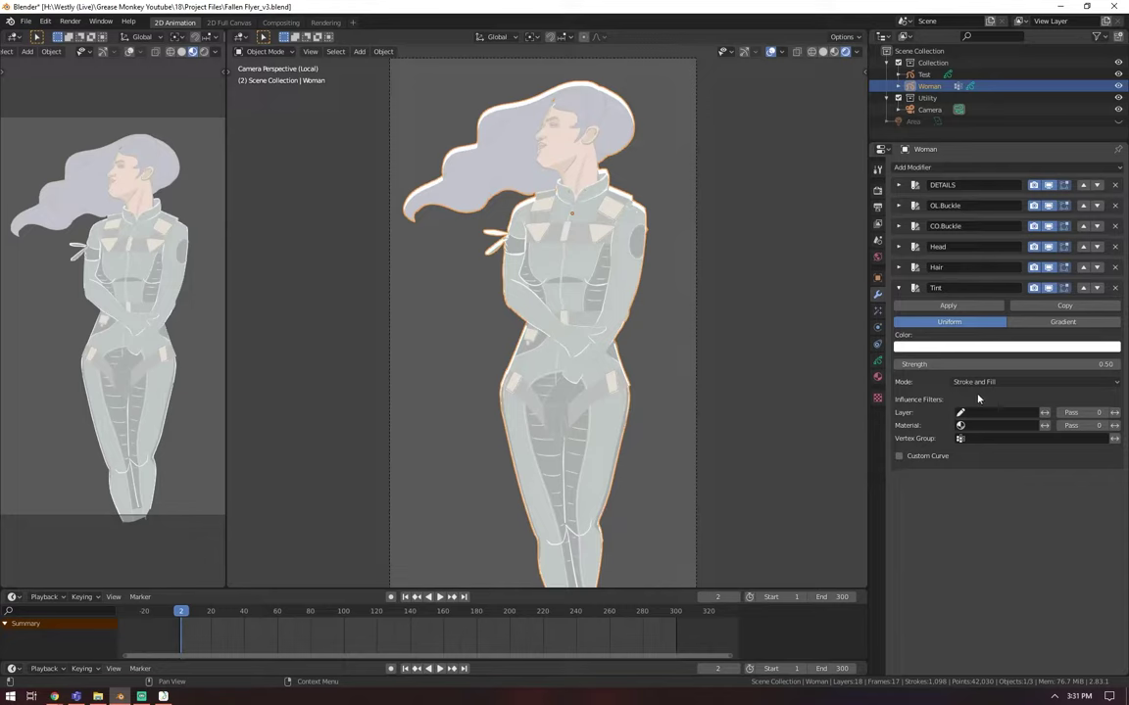
left_click(982, 347)
left_click_drag(986, 328, 1053, 292)
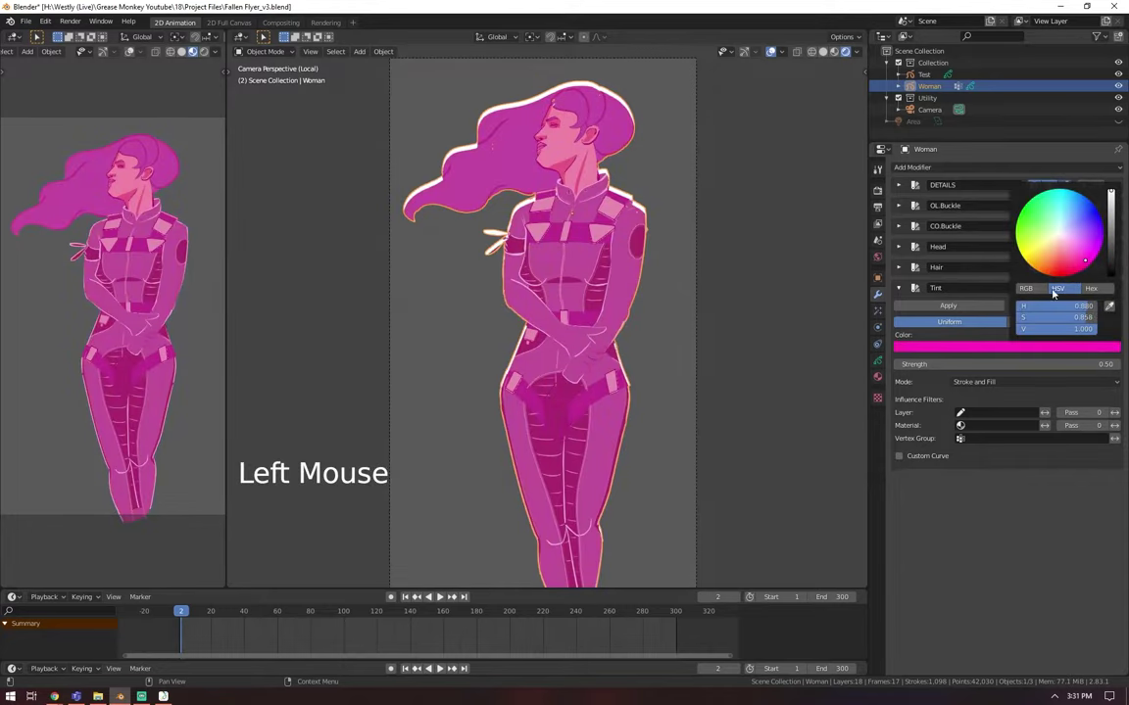
Step: Try limiting the Tint modifier to the buckles outline layer and to the OL.Head.Pass.000 layer
left_click(976, 414)
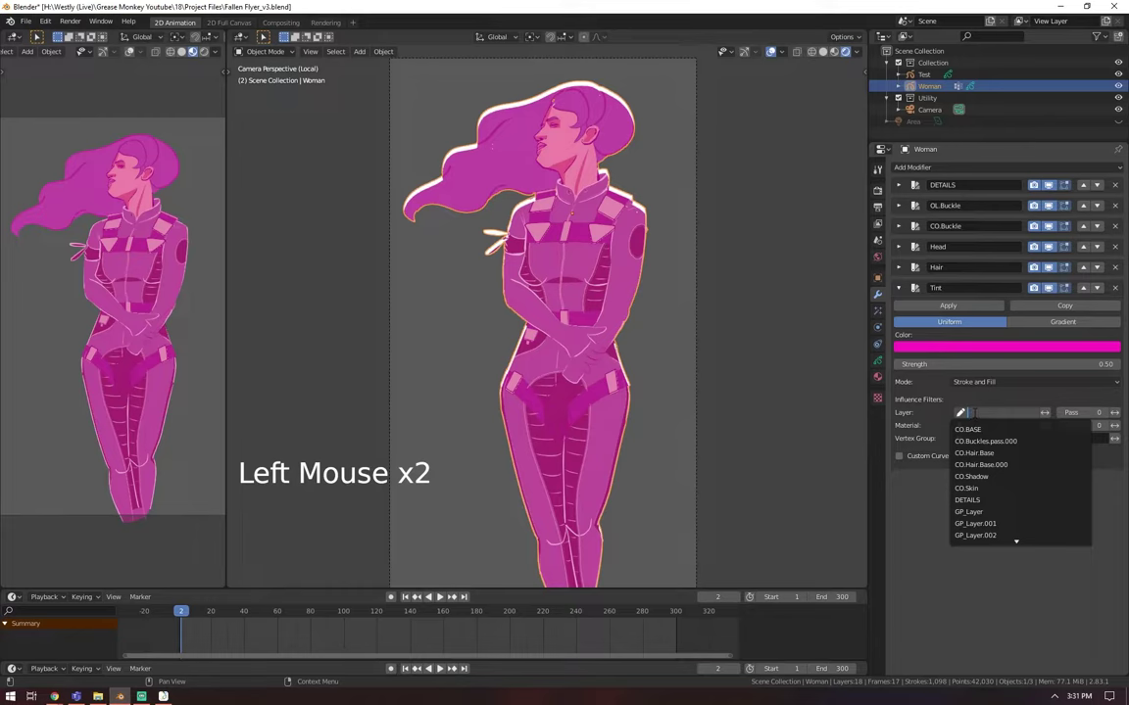
left_click(980, 429)
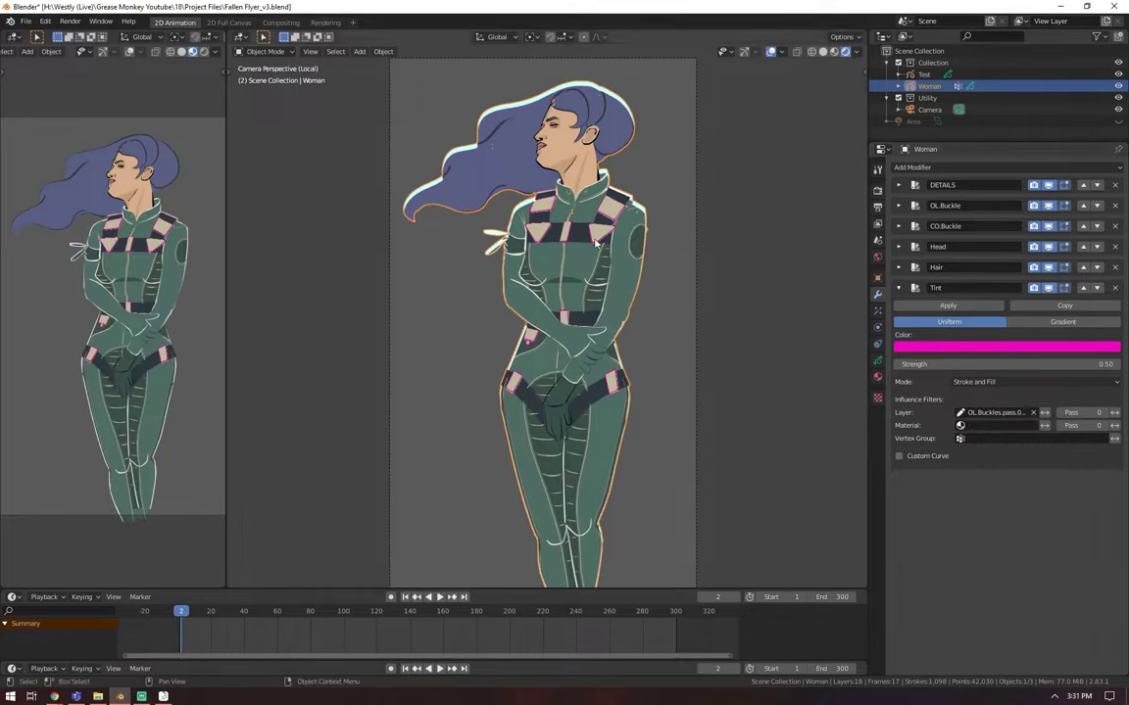
left_click(990, 412)
type("ol")
left_click(980, 452)
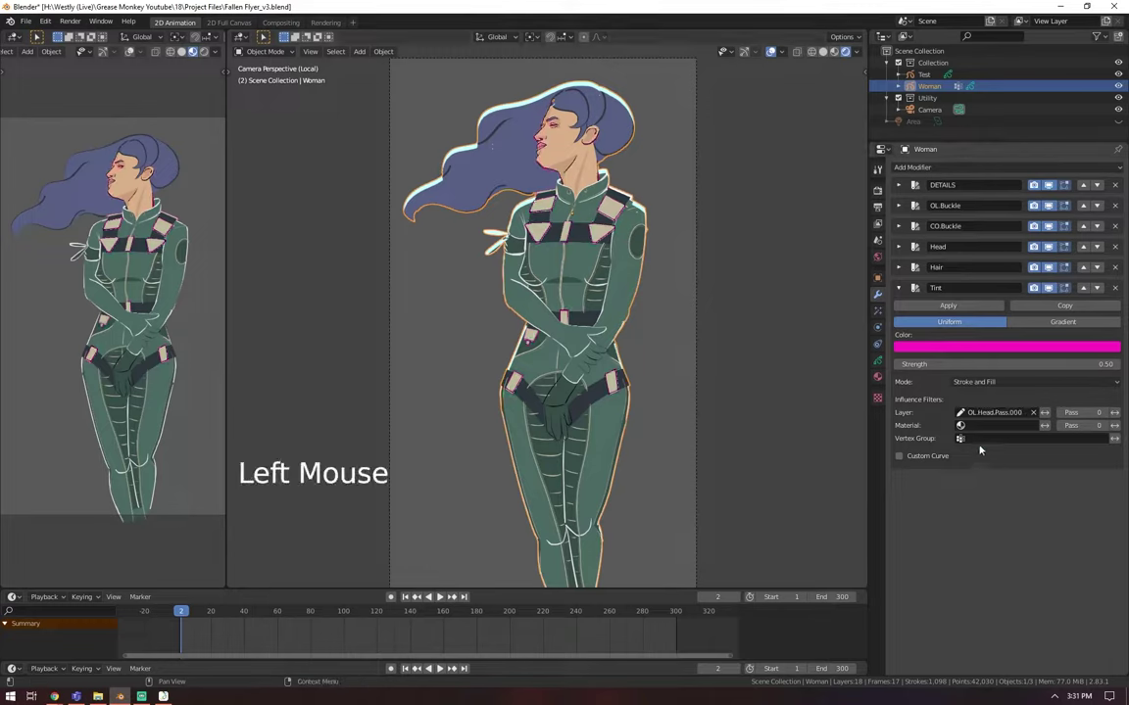
Step: Limit the Tint modifier's influence to the OUTLINE layer
left_click(991, 412)
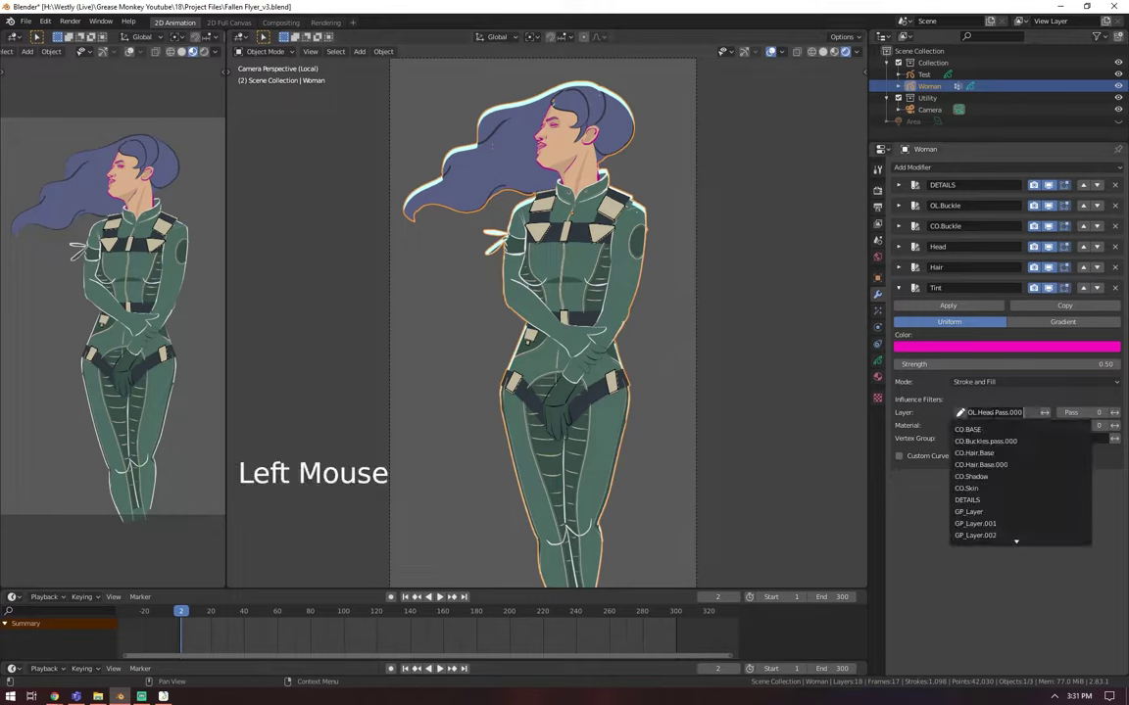
type("ou")
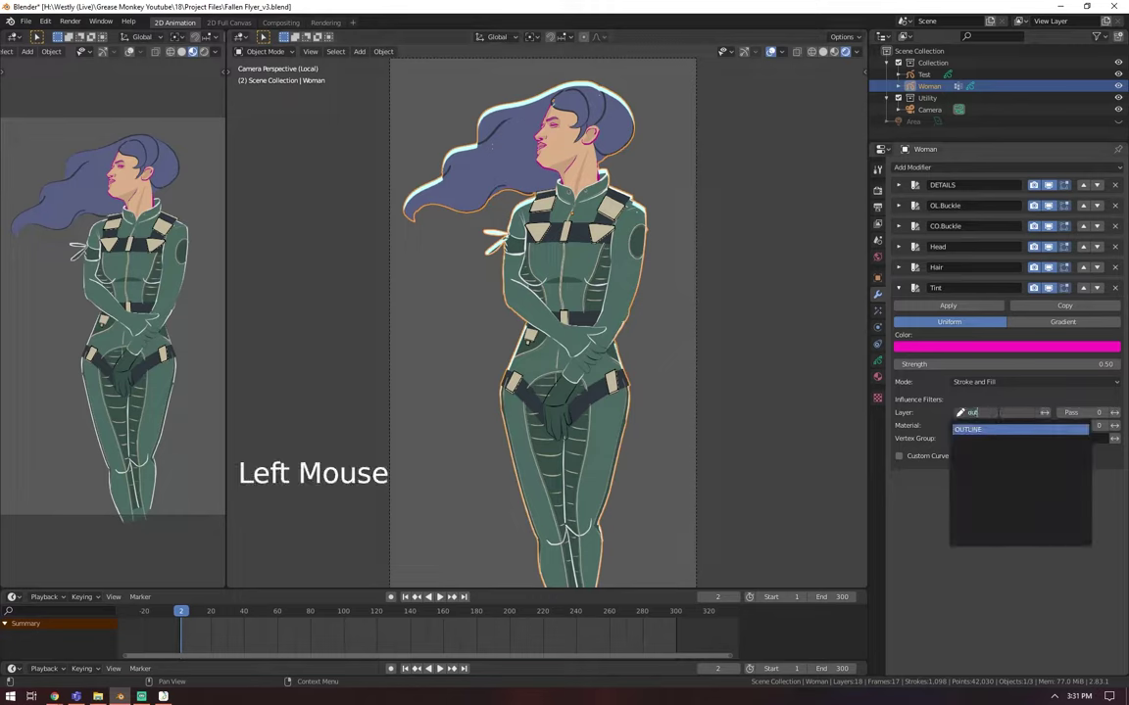
type("t")
left_click(965, 429)
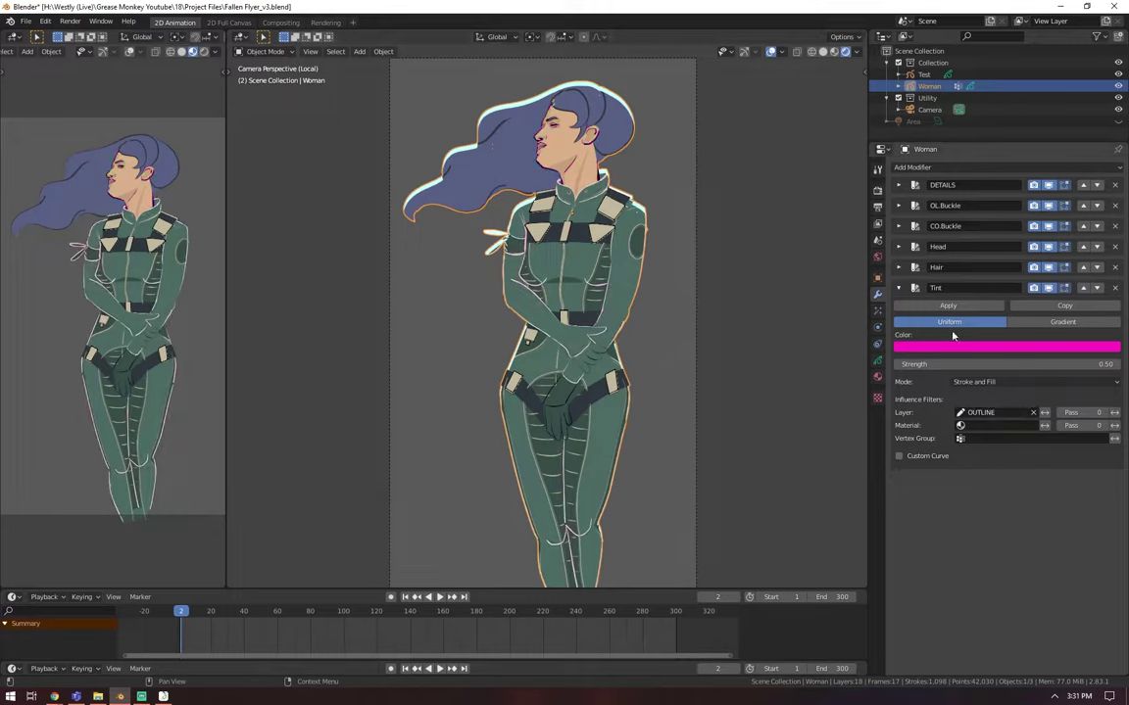
Step: Set the Tint modifier's strength to 1.00
left_click(1000, 350)
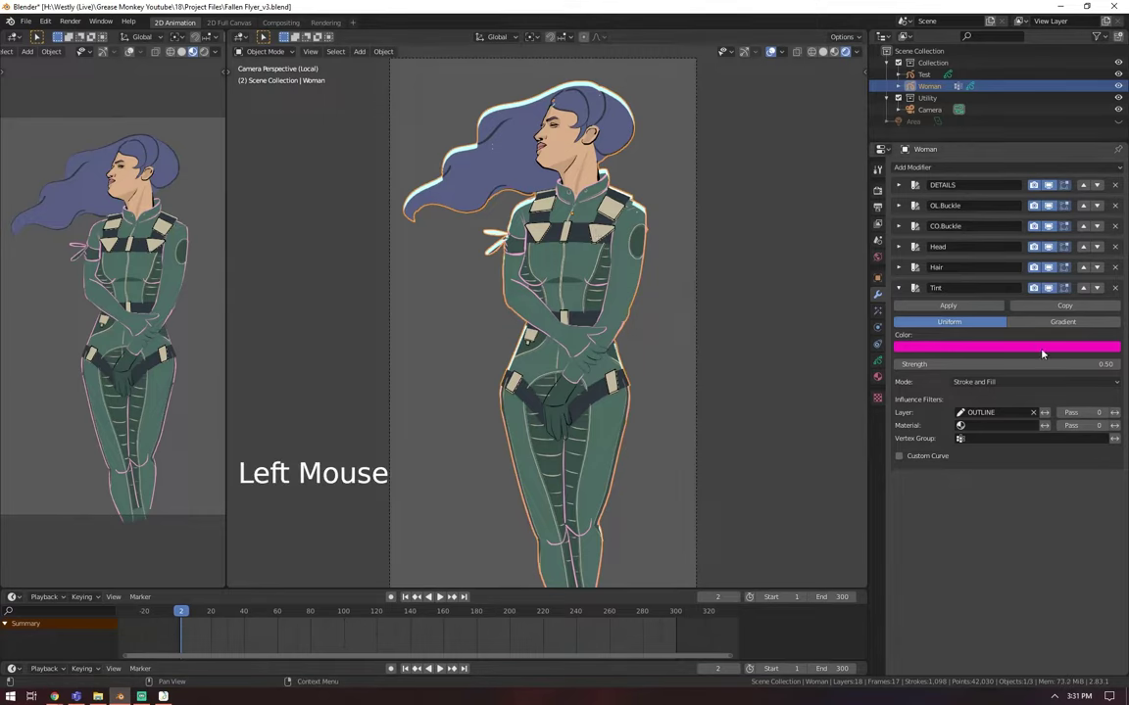
left_click(1042, 355)
type("1")
key("Return")
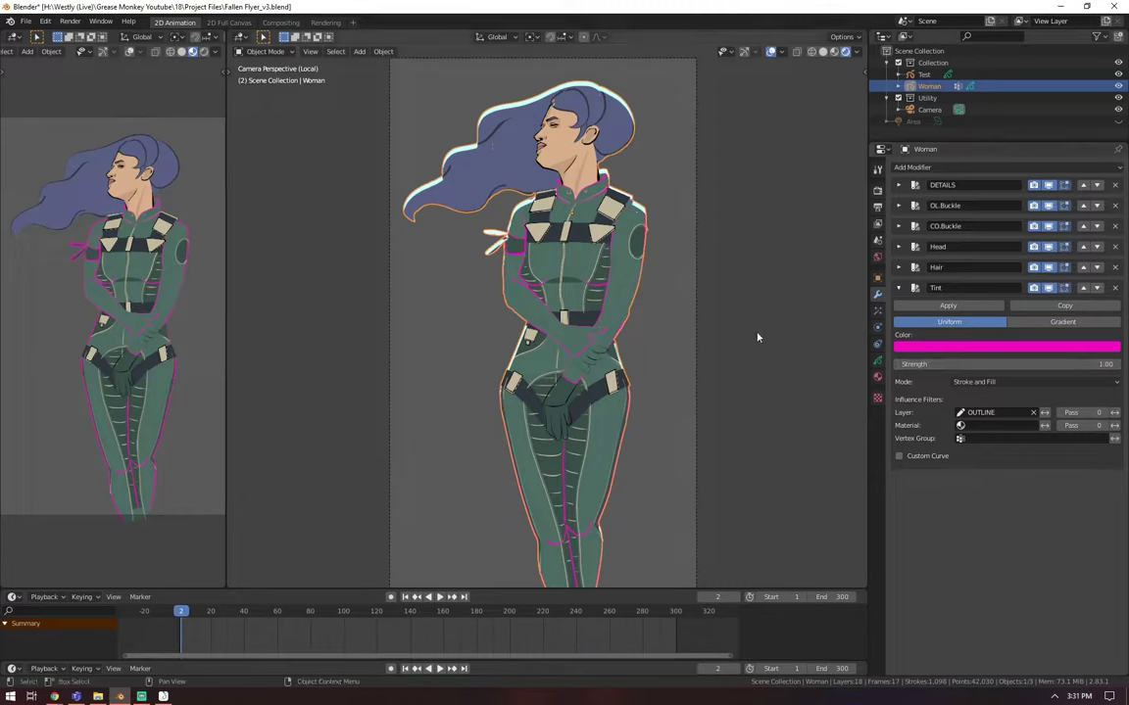
Step: Test a tint strength of 2.00 on the outline and return it to 1.00
left_click(979, 363)
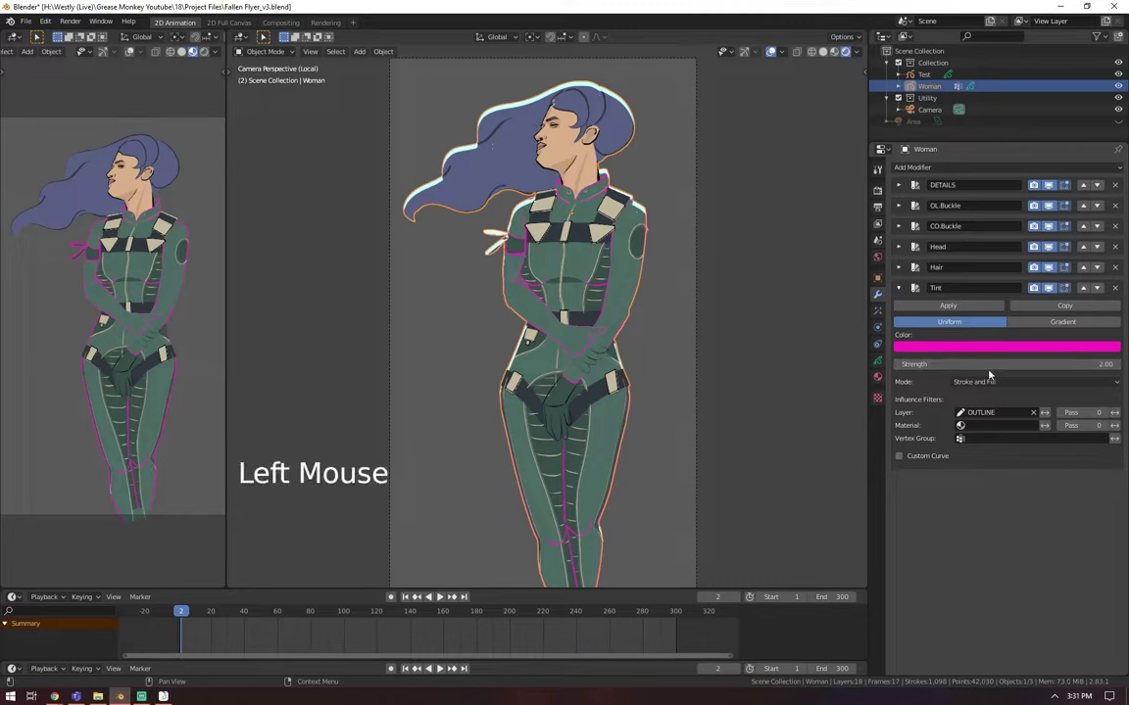
left_click(983, 367)
key("Escape")
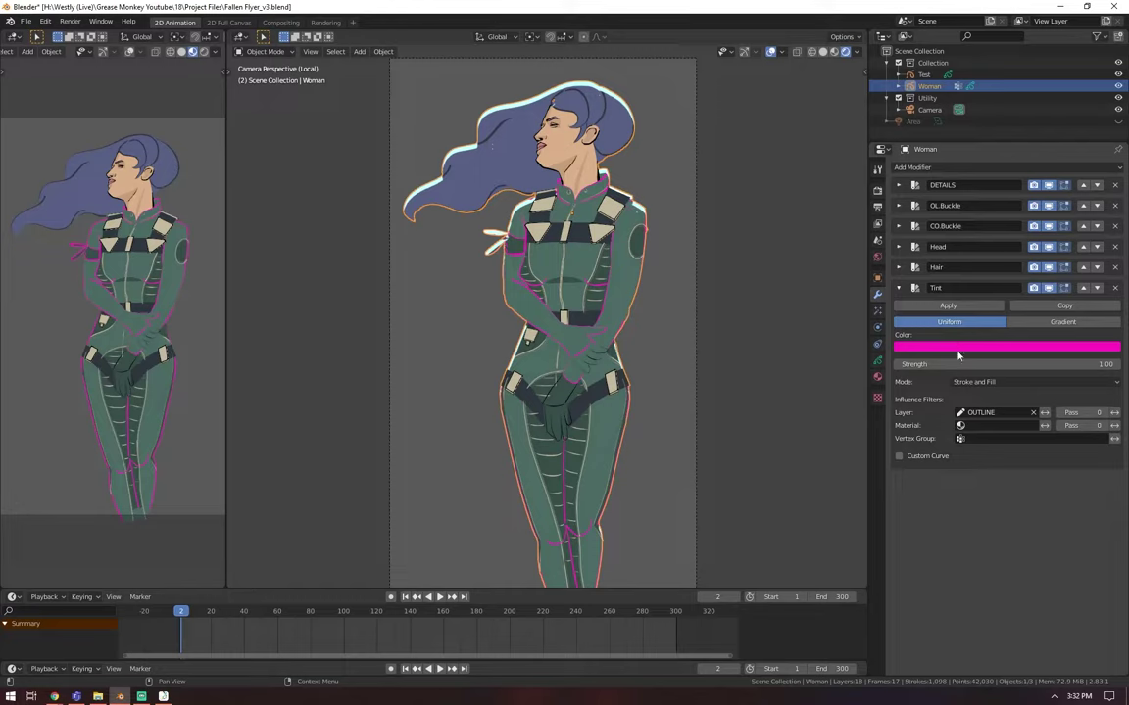
Step: Change the Tint modifier's uniform color to red and switch its type to Gradient
left_click(958, 351)
left_click_drag(1036, 206, 1065, 264)
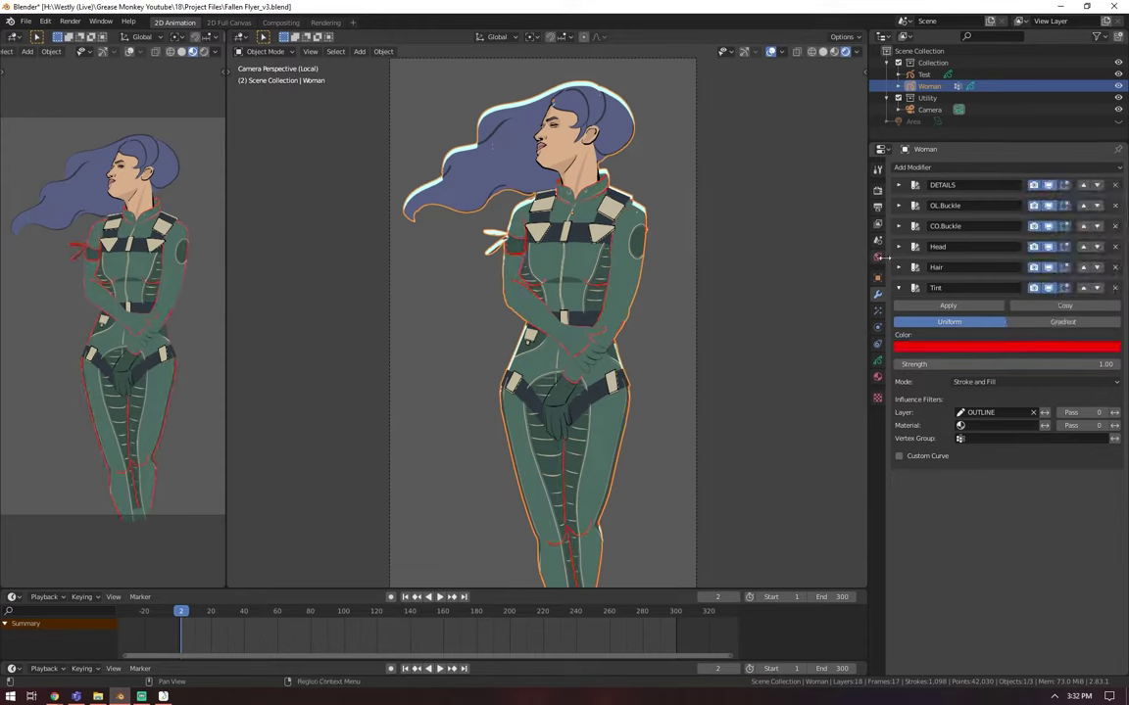
left_click(1044, 323)
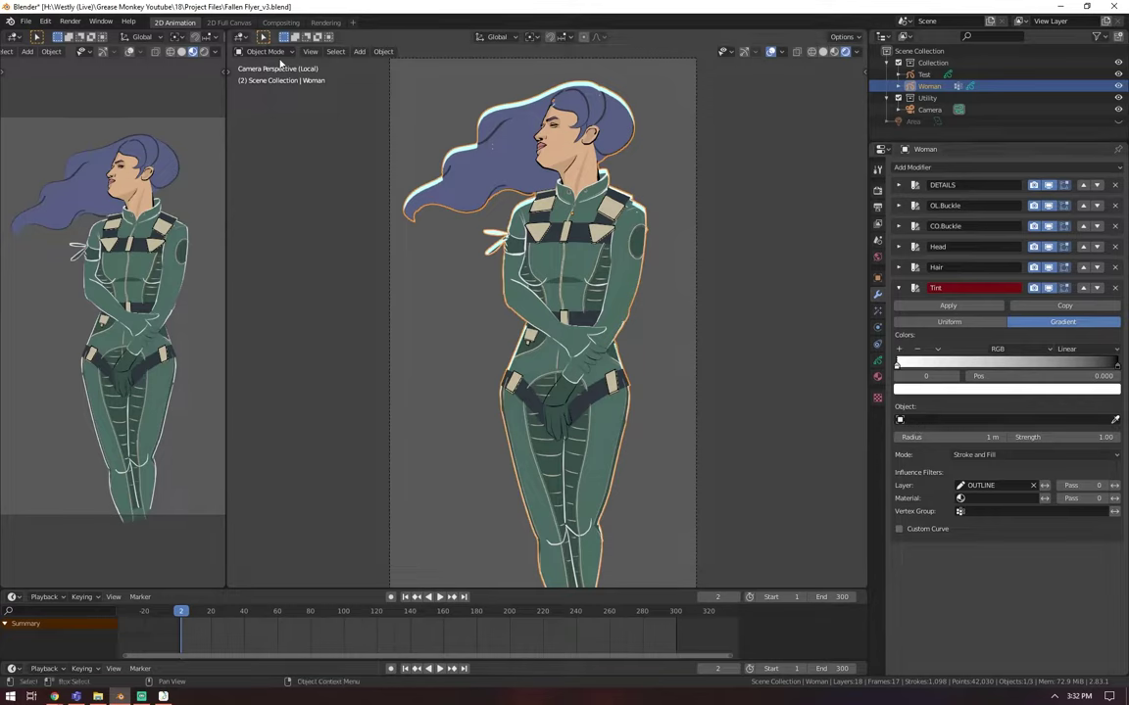
Step: Add a sphere empty with a 1 m radius and place it beside the Woman's hip, overlapping the left edge of the figure
key("shift+a")
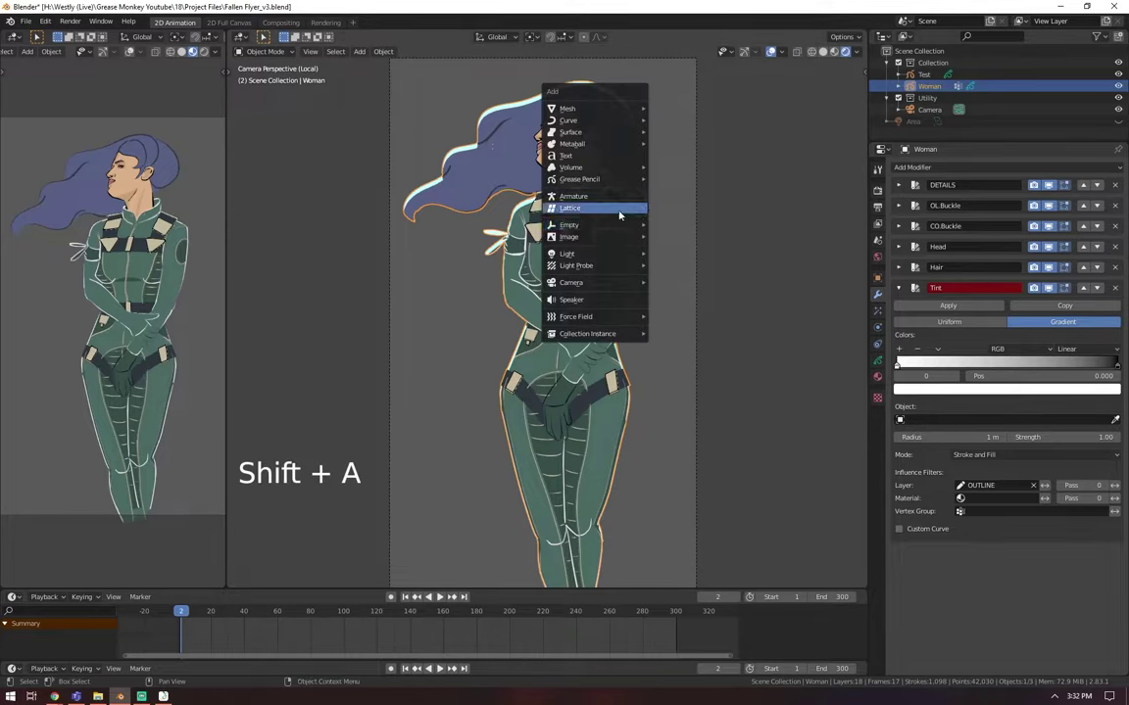
mouse_move(631, 226)
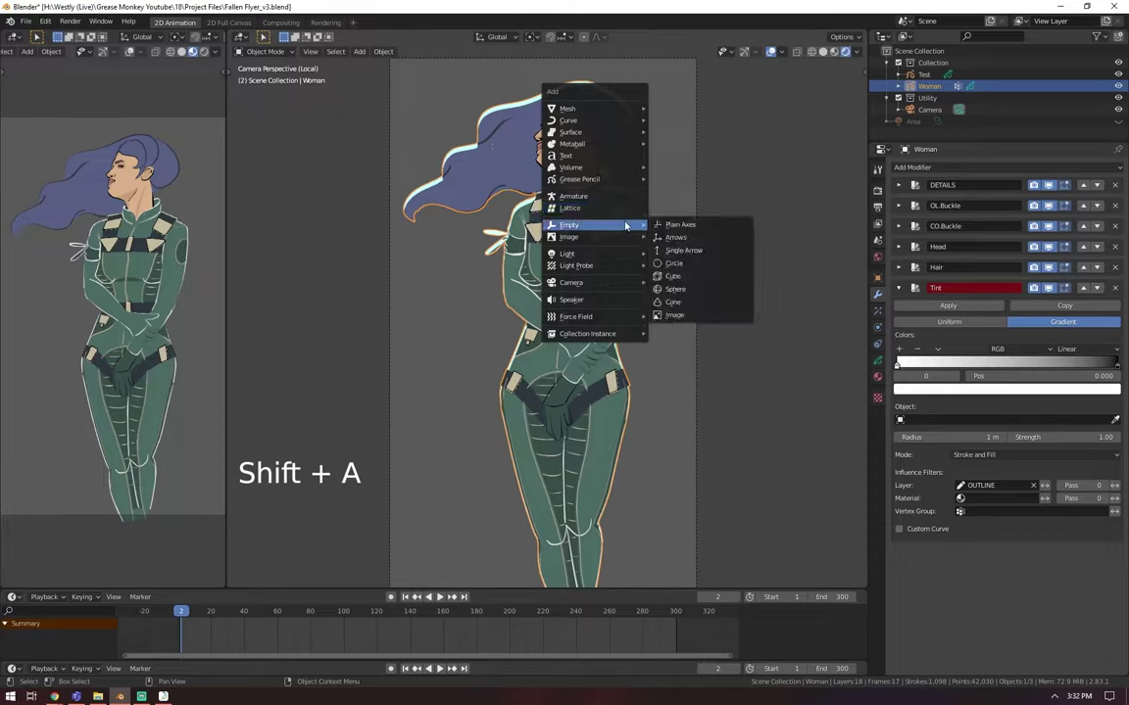
left_click(683, 294)
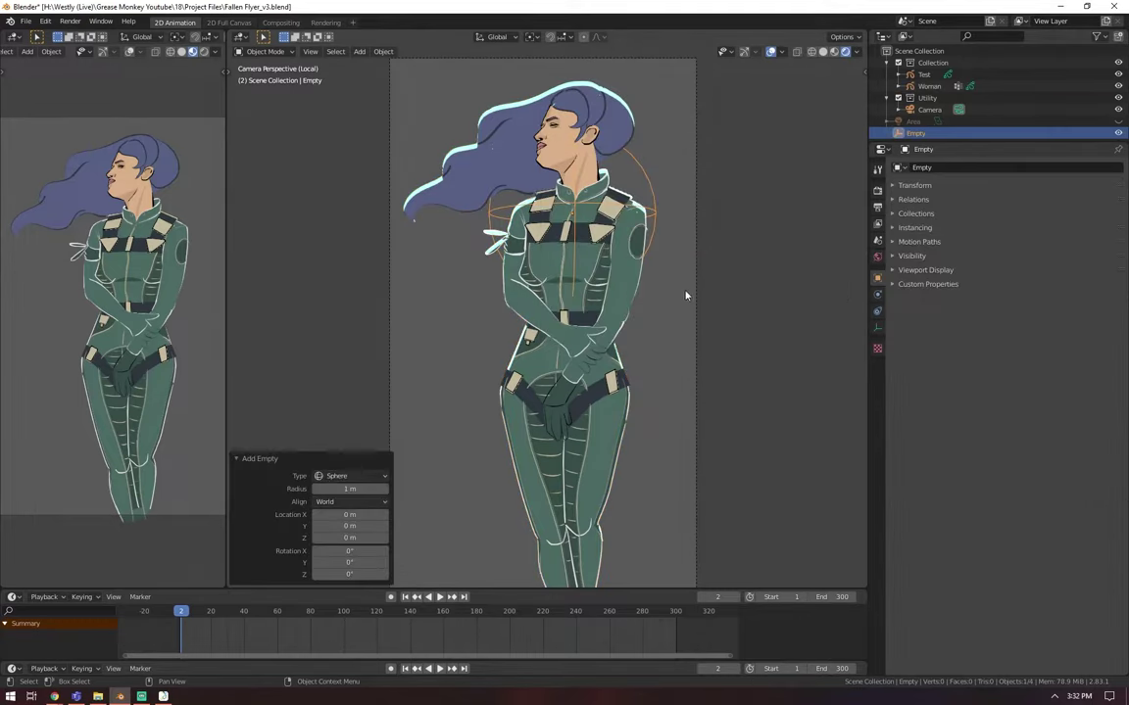
key("g")
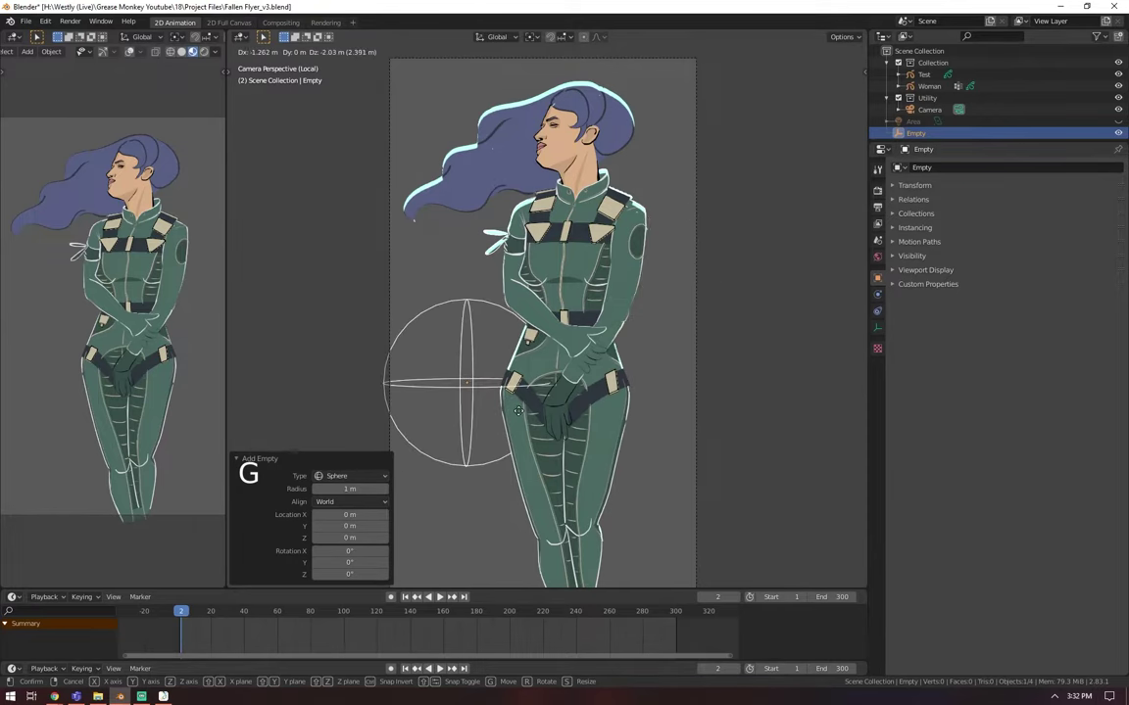
left_click(541, 421)
Step: Rename the Woman's Tint modifier to Outline and assign the Empty as its gradient object
left_click(929, 87)
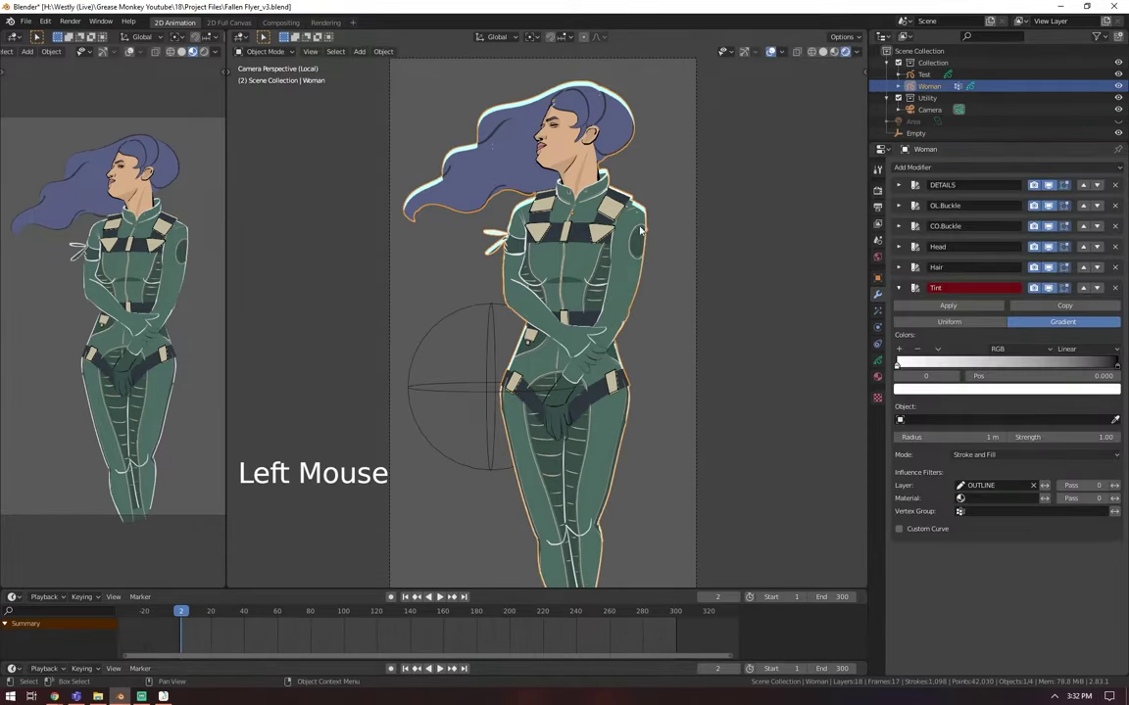
double_click(937, 288)
type("O")
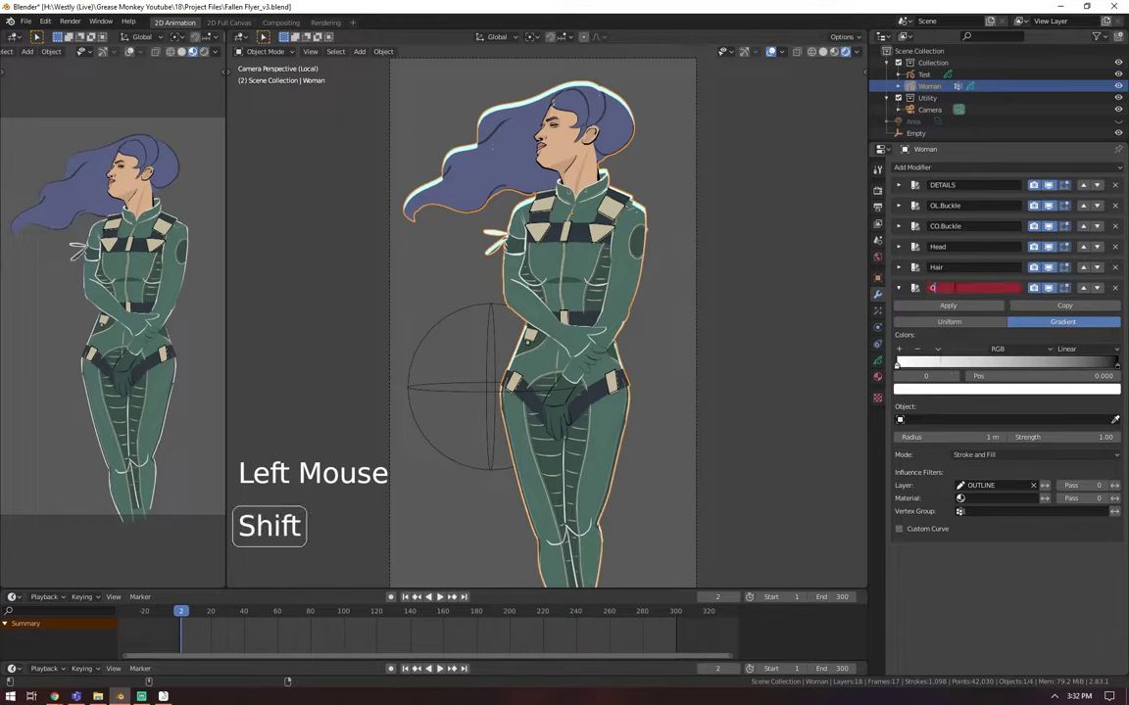
type("utline")
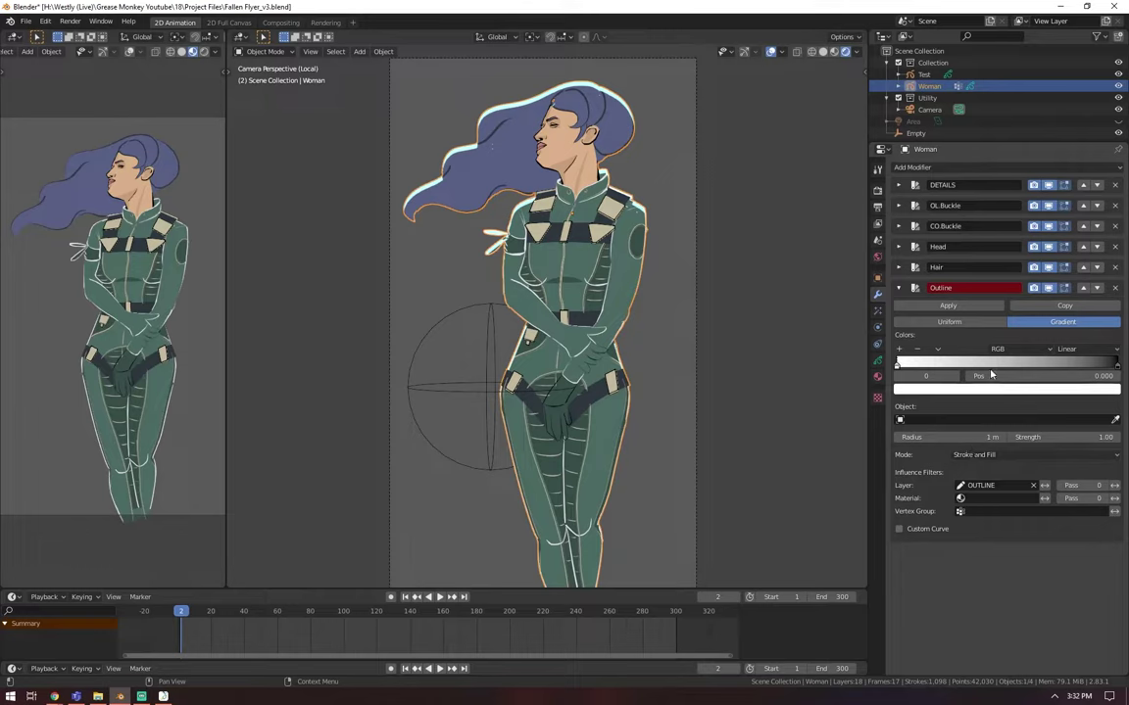
left_click(936, 419)
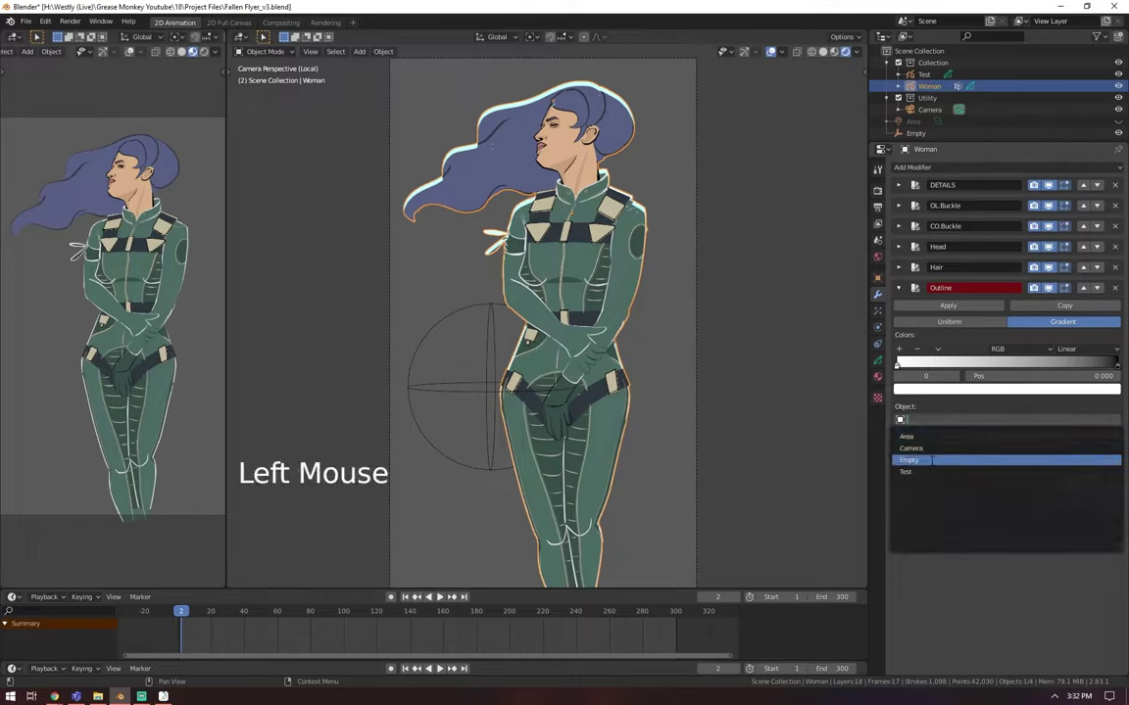
left_click(932, 461)
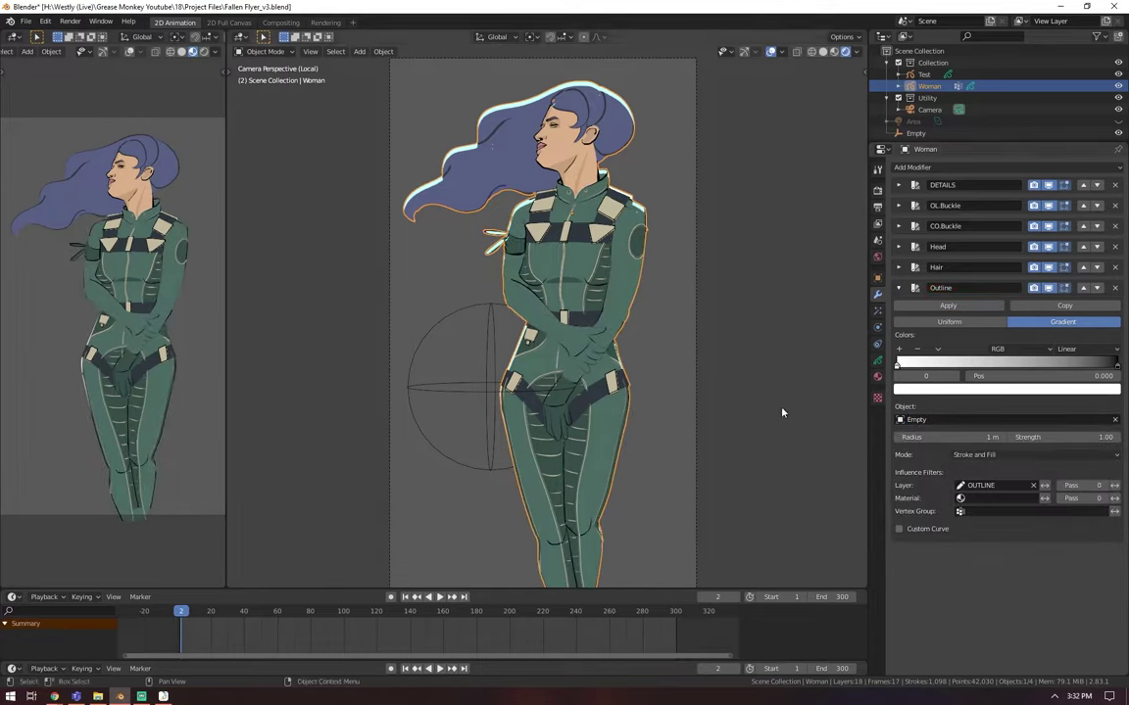
Step: Move the Empty up from the hip to beside the Woman's bent elbow at the left of the torso
left_click(498, 396)
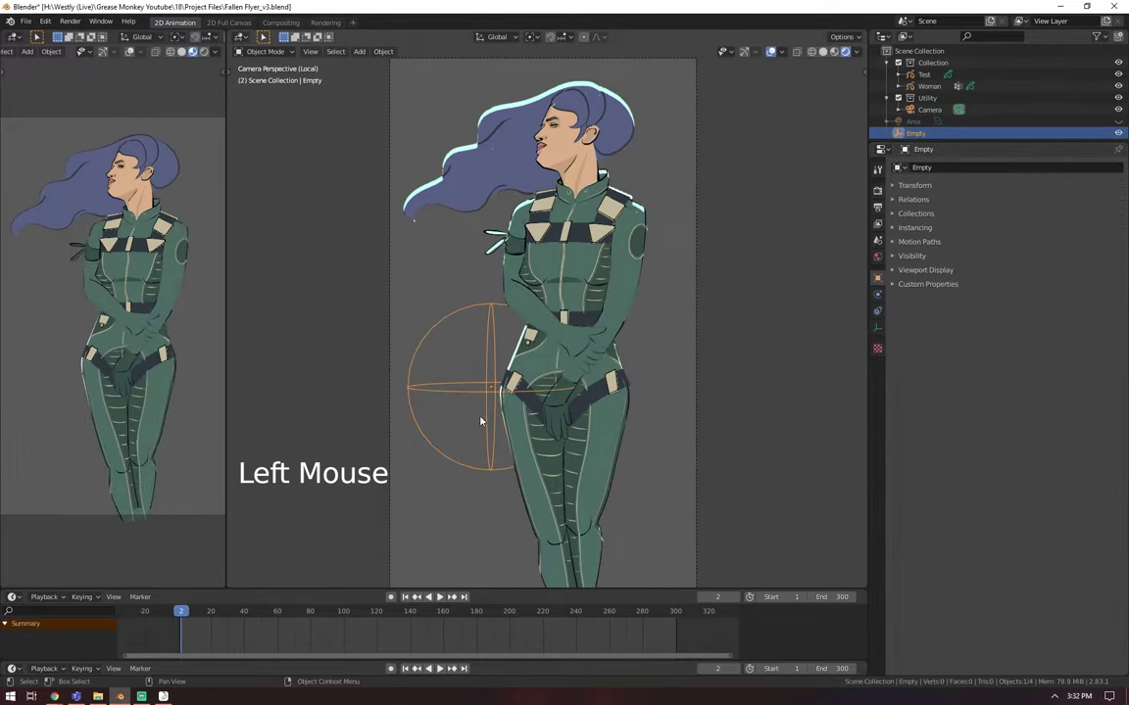
key("g")
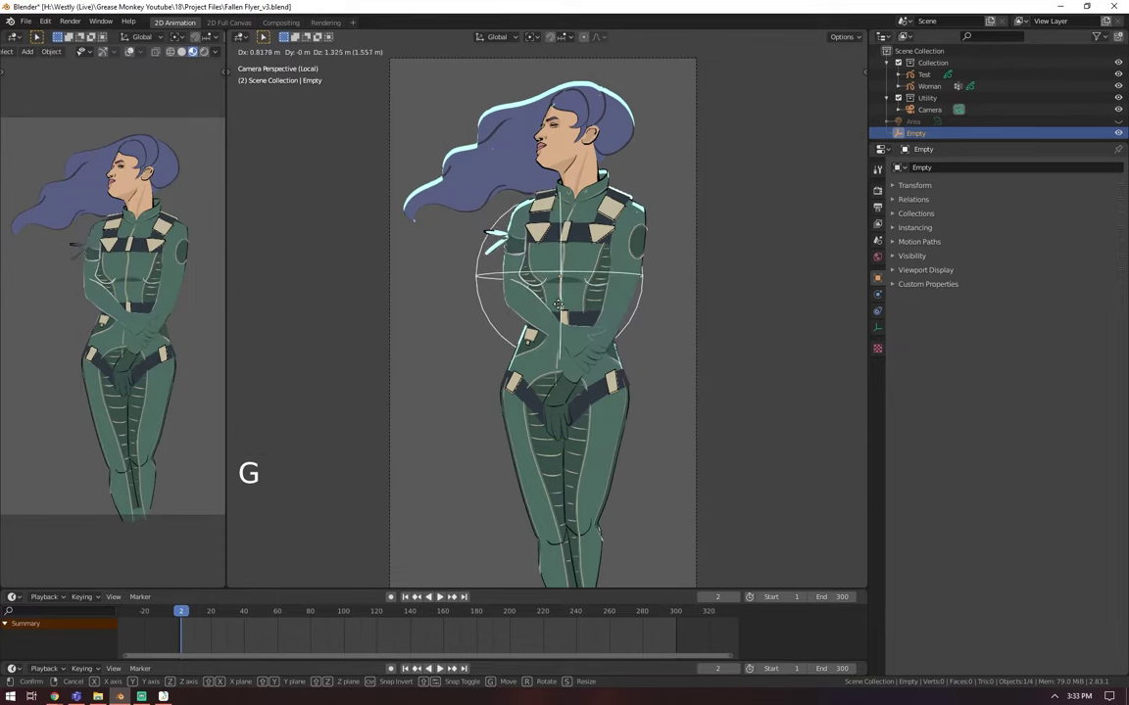
left_click(833, 292)
Step: Recolor the black end stop of the Outline modifier's gradient with the blue-violet sampled from the Woman's hair
left_click(957, 86)
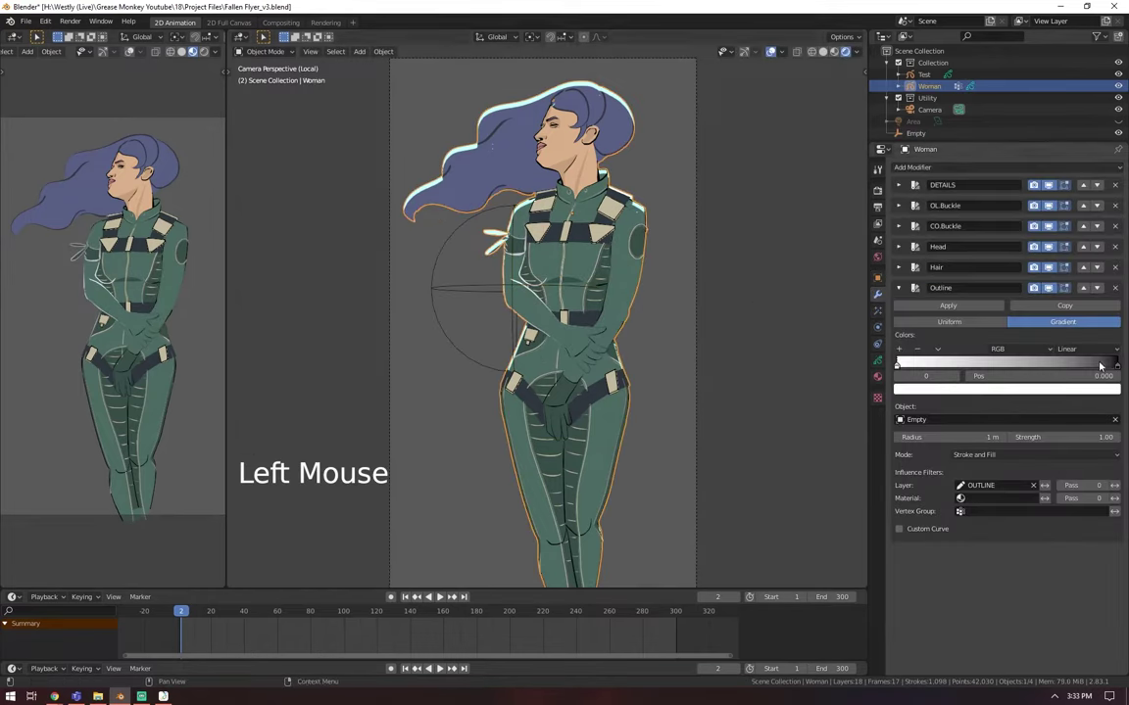
left_click(1009, 362)
left_click(1015, 388)
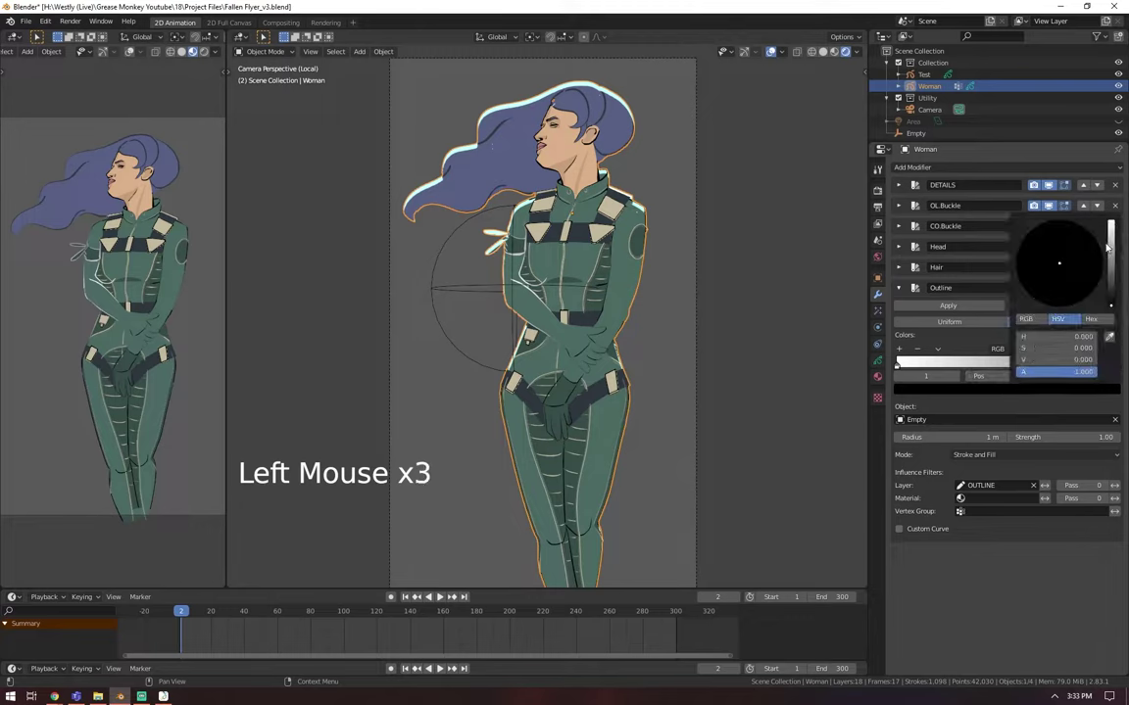
left_click_drag(1110, 242, 1110, 222)
left_click(1110, 339)
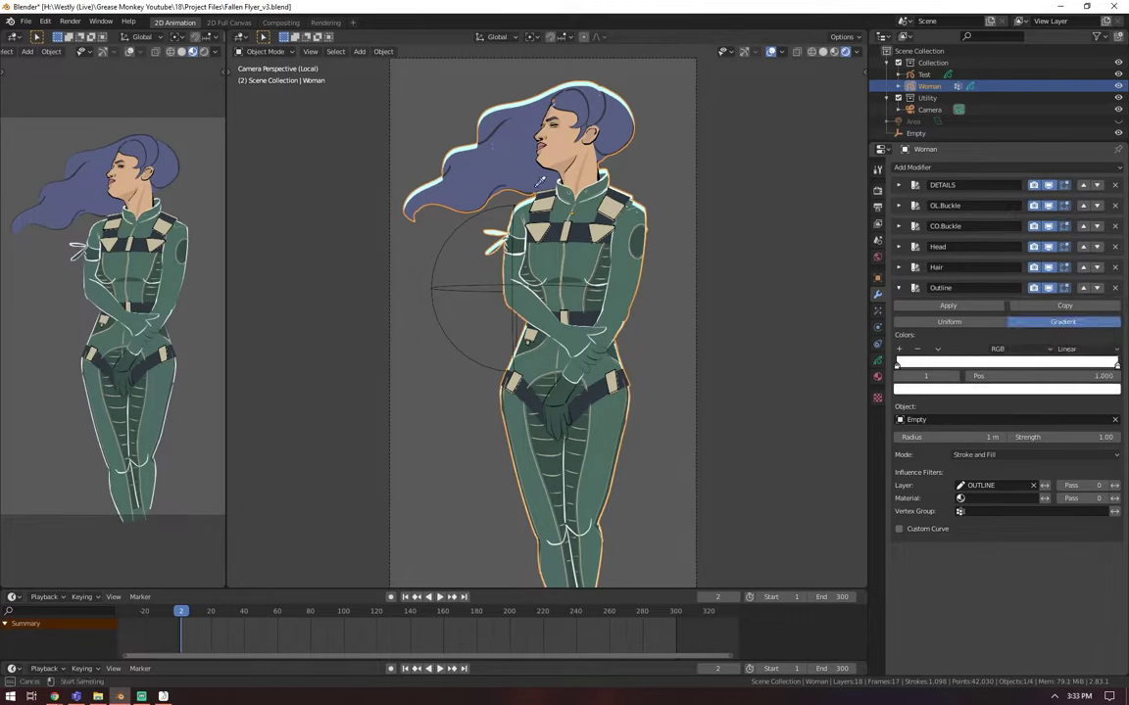
left_click(529, 176)
Step: Recolor the white start stop of the Outline modifier's gradient with the green sampled from the suit
left_click(897, 364)
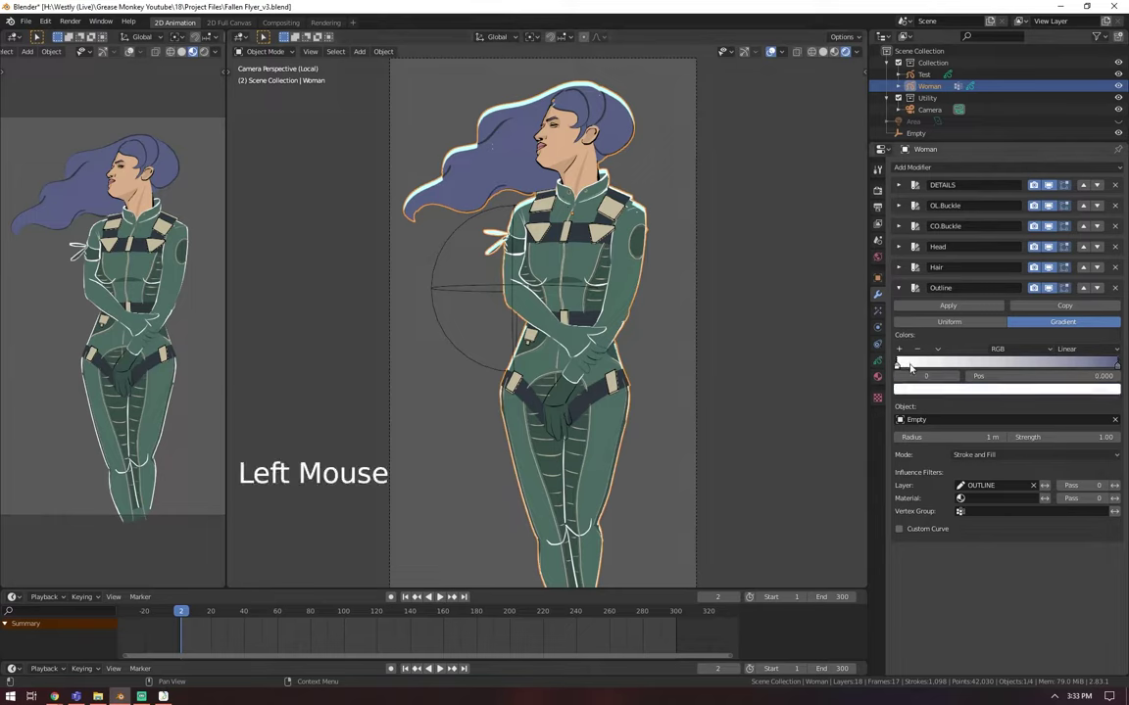
left_click(1019, 389)
left_click(1110, 337)
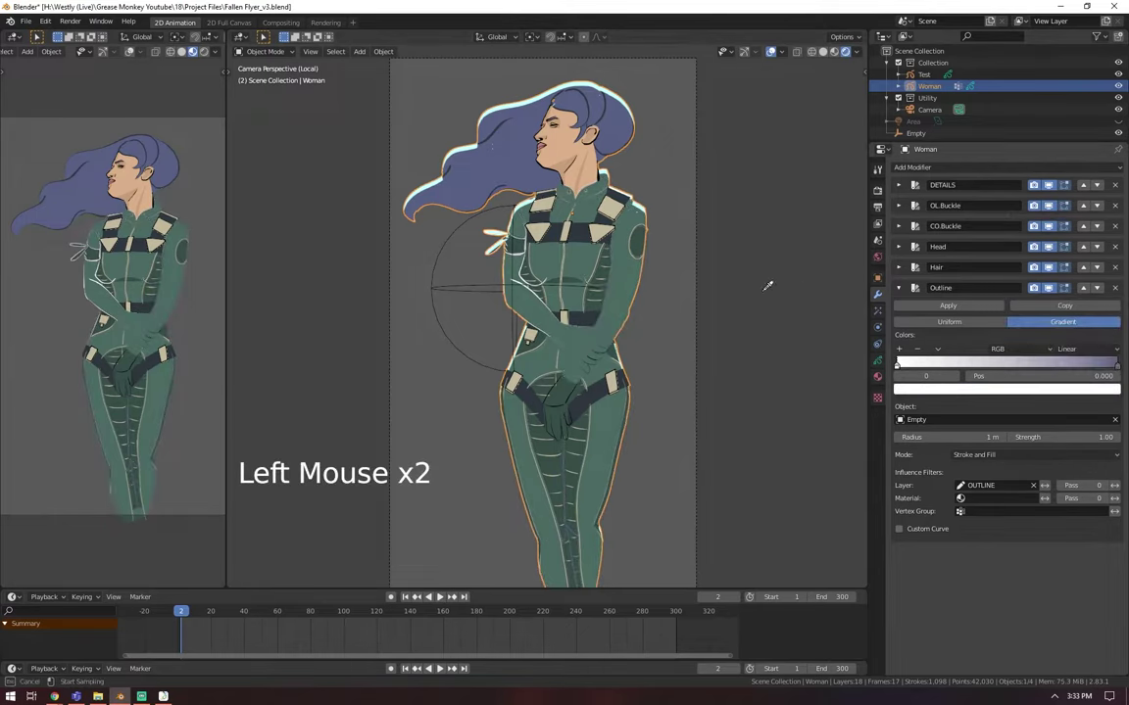
left_click(525, 247)
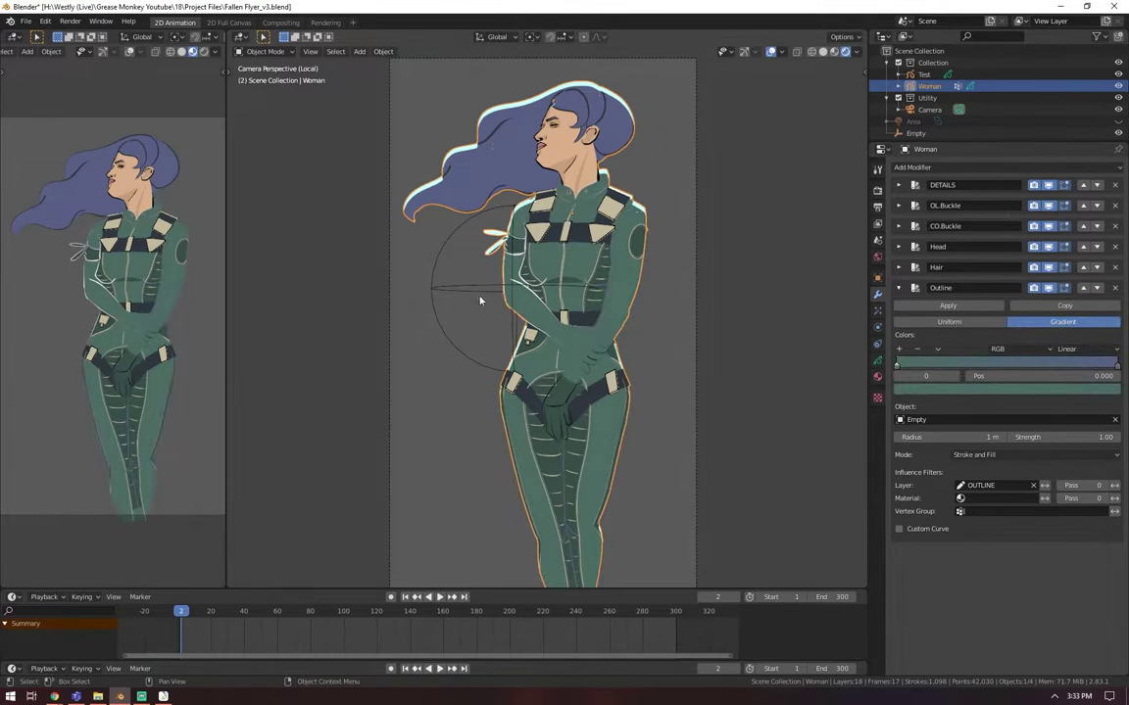
Step: Move the Empty slightly away from the figure, to the left of the Woman's waist
left_click(431, 258)
key("f")
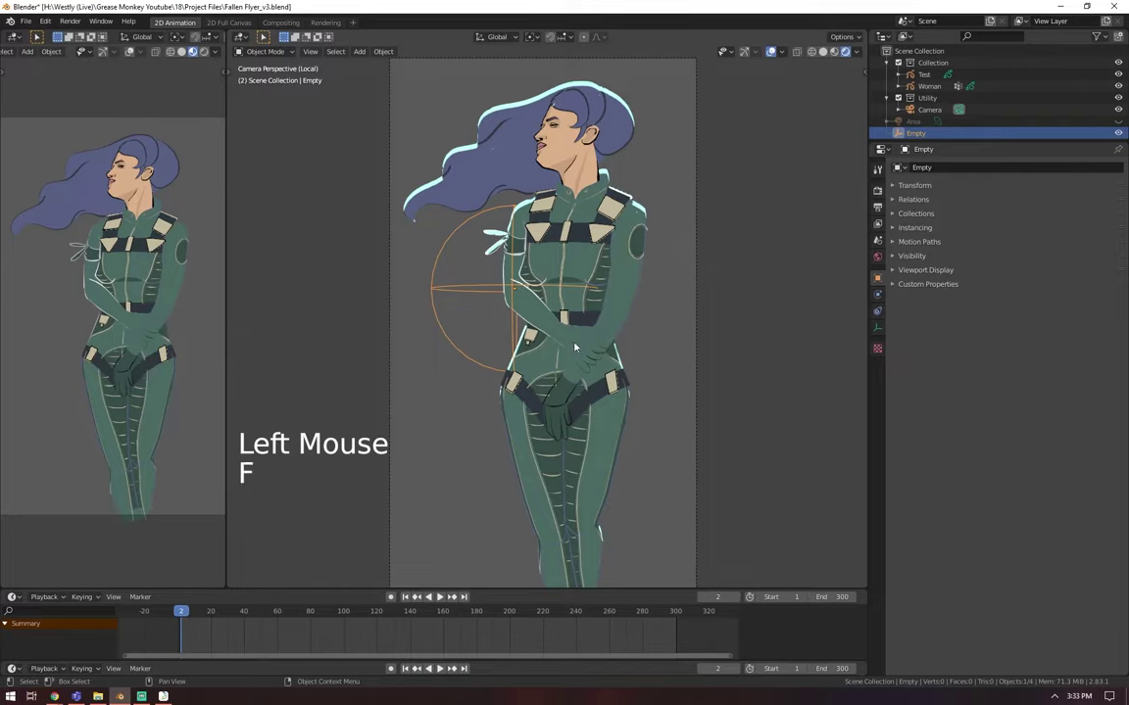
key("g")
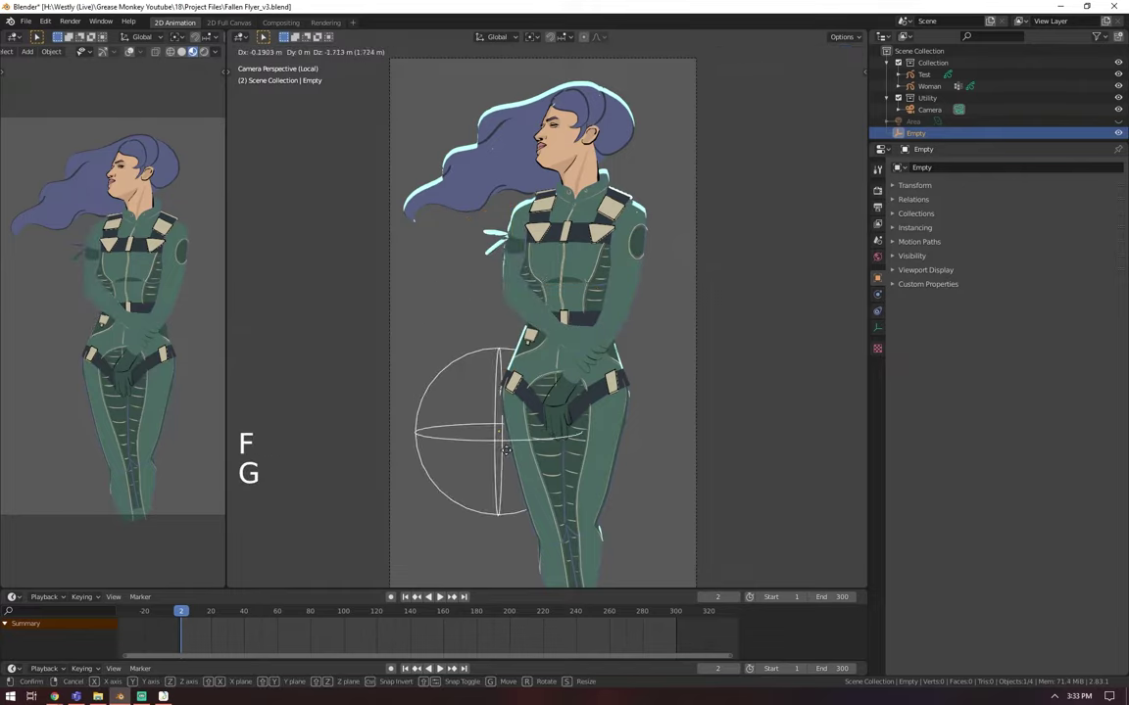
left_click(453, 349)
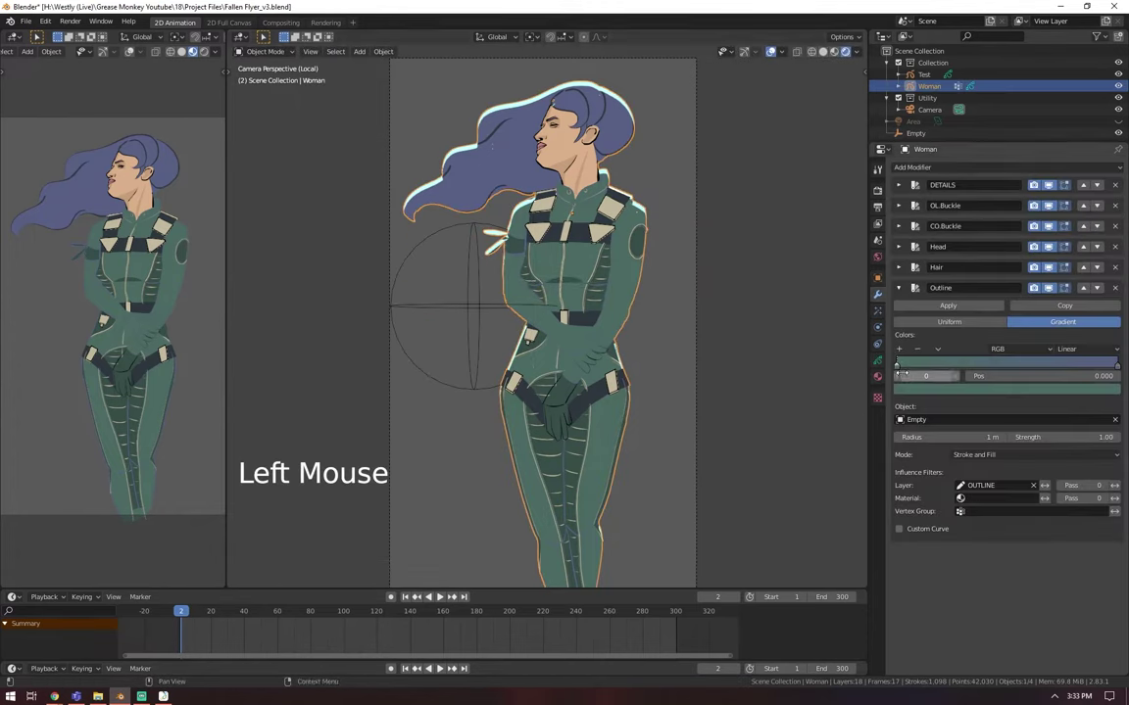
Step: Set the gradient's start stop to bright magenta with hue 0.852, saturation 1.000 and value 1.000
left_click(947, 391)
left_click(1063, 274)
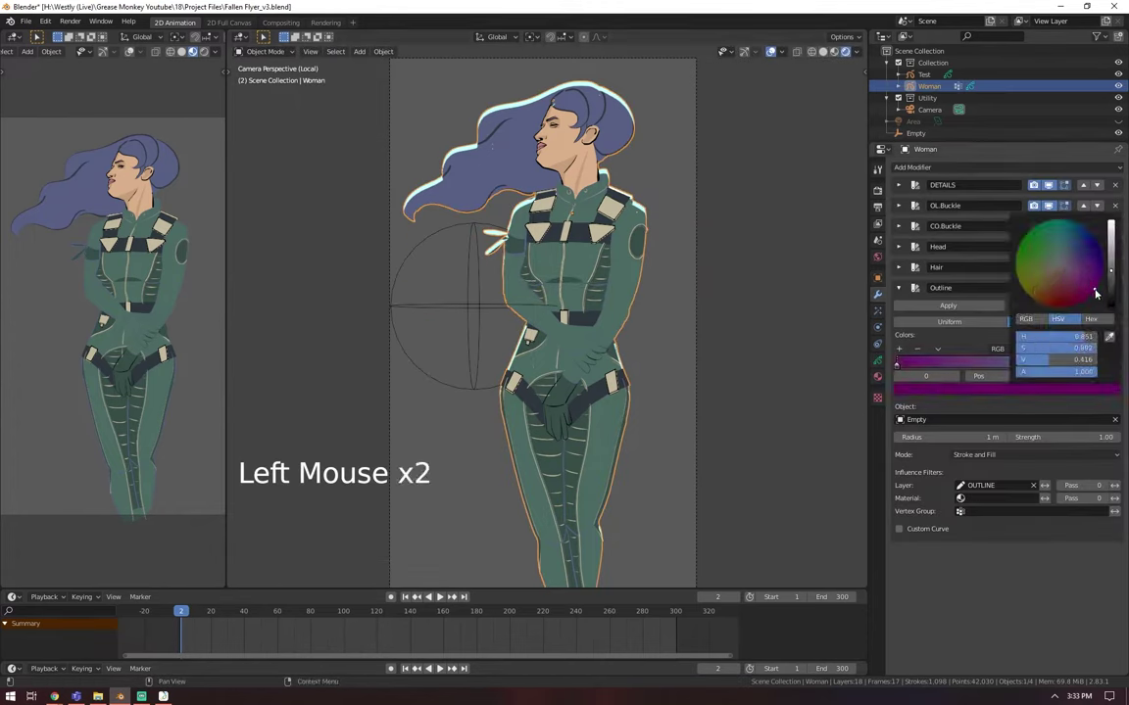
left_click_drag(1110, 274, 1110, 227)
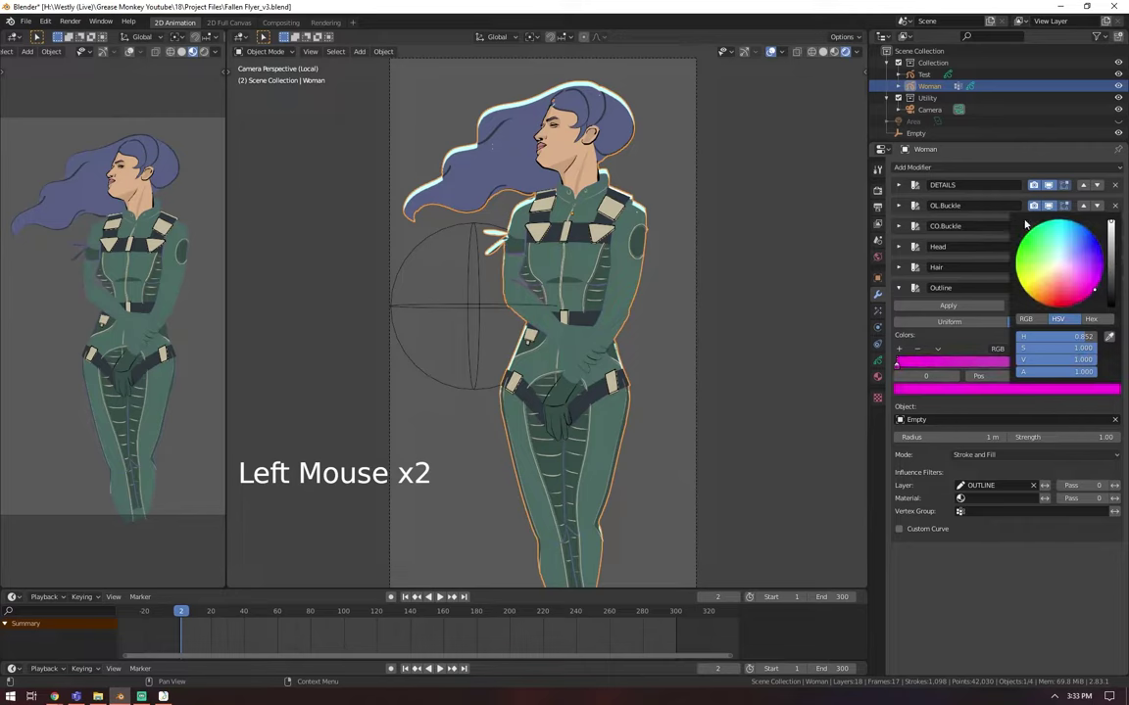
left_click(473, 313)
key("g")
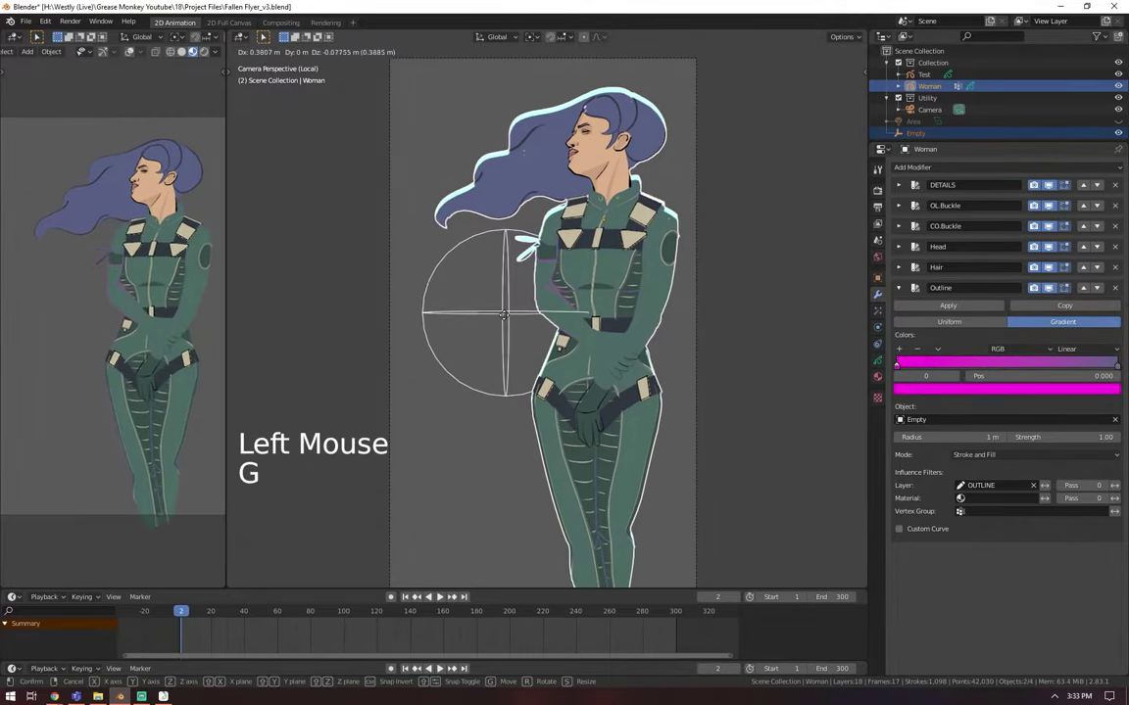
left_click(479, 307)
key("ctrl+z")
Step: Select only the Empty and move it up to the Woman's neck, about 1.23 m in X and 1.32 m in Z
left_click(479, 307)
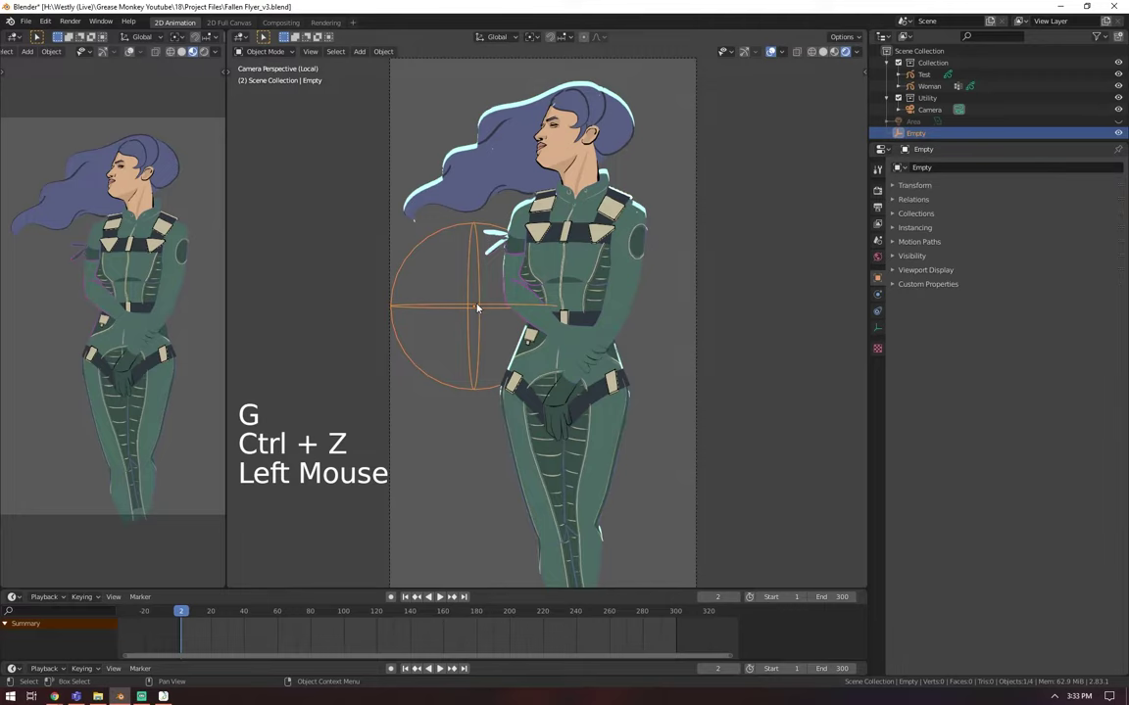
key("g")
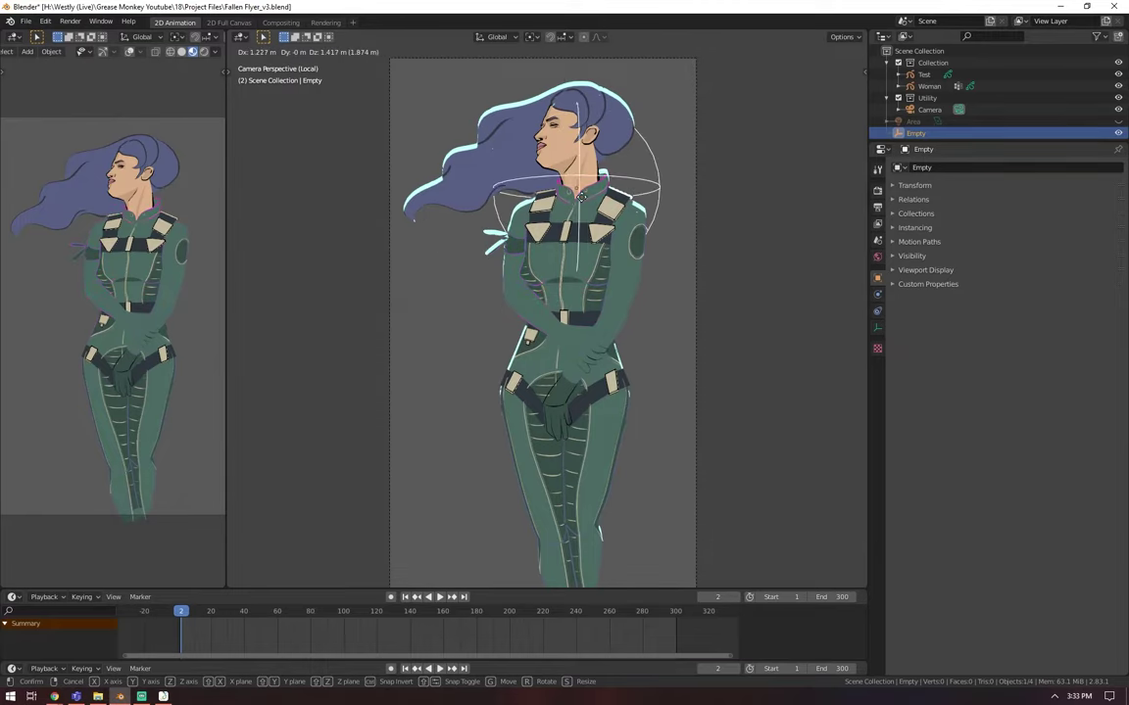
left_click(705, 207)
Step: Widen the Outline tint modifier's radius on the Woman to 3.35 m, keeping its strength at 1.00
left_click(929, 87)
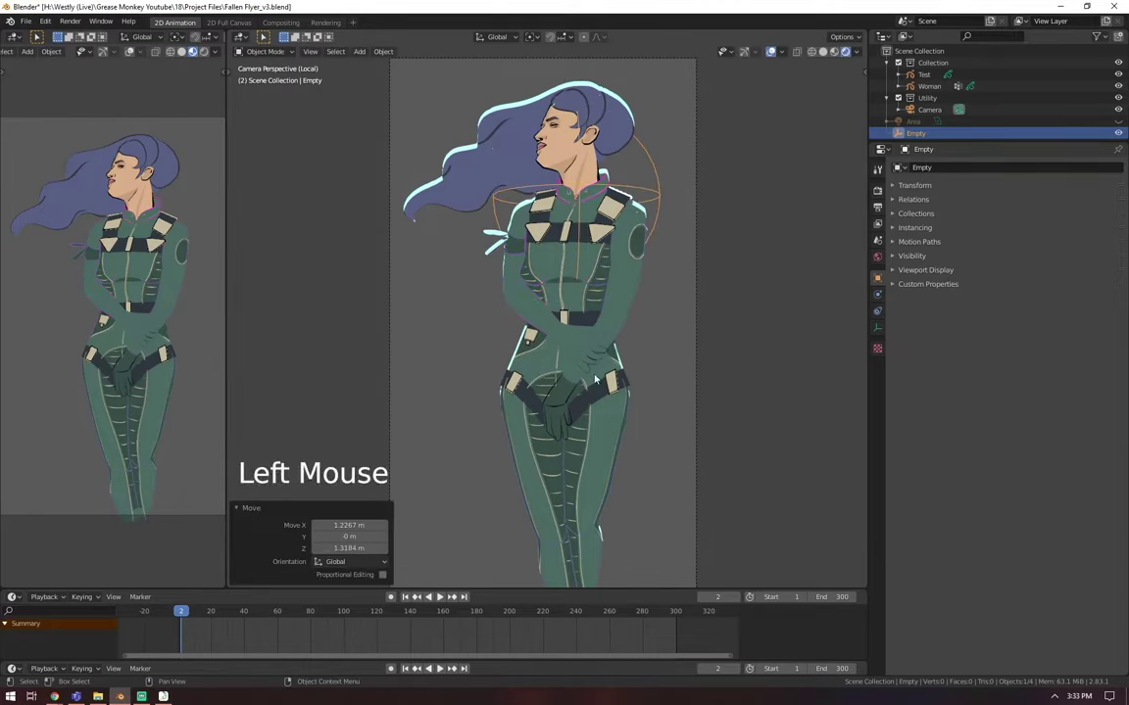
left_click(877, 294)
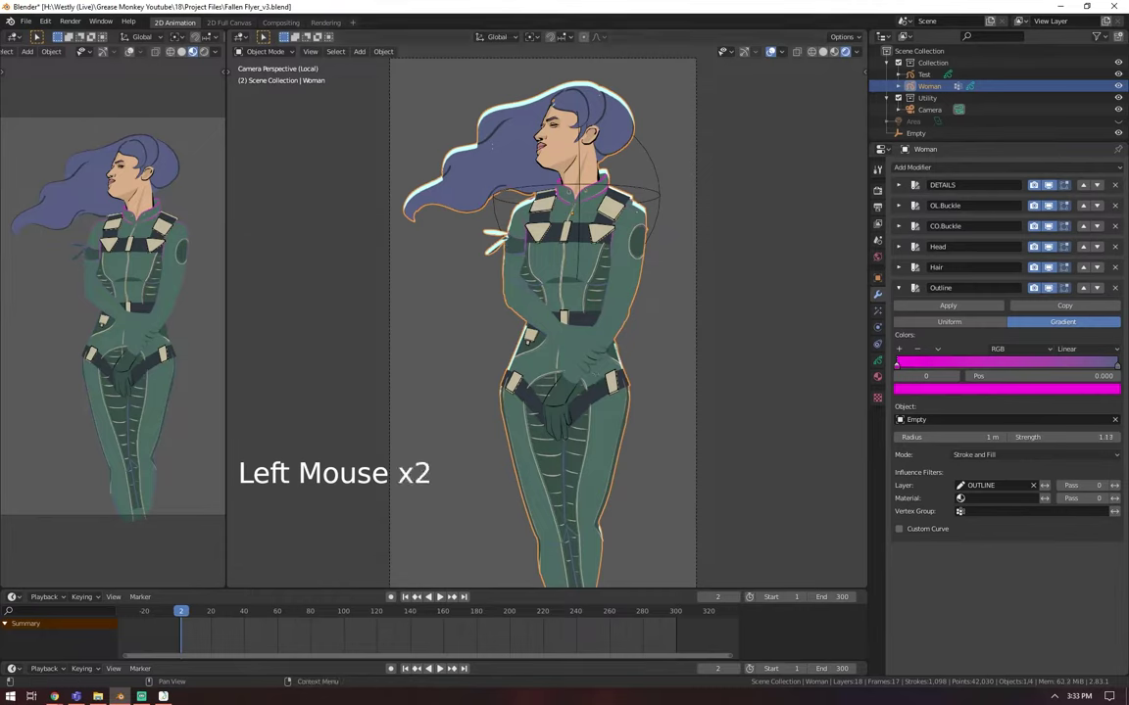
left_click(1044, 437)
left_click(1044, 437)
key("ctrl+z")
left_click_drag(1002, 437, 1019, 437)
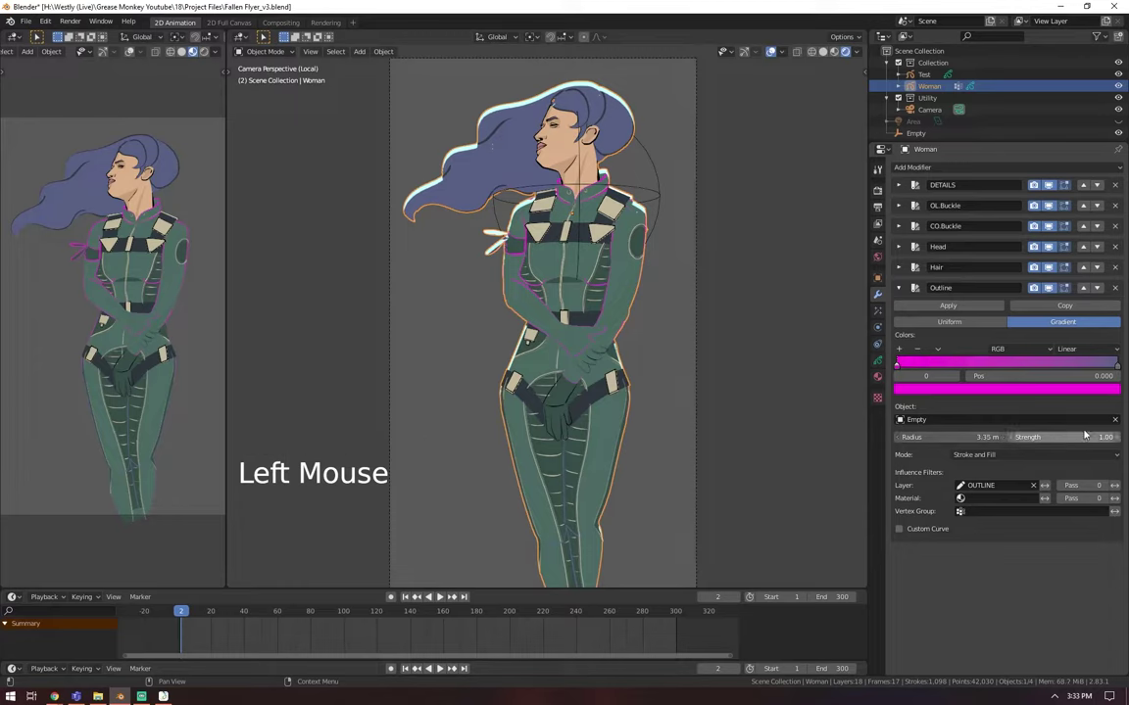
Step: Add a Thickness modifier to the Woman and limit it to the OUTLINE layer
left_click(949, 168)
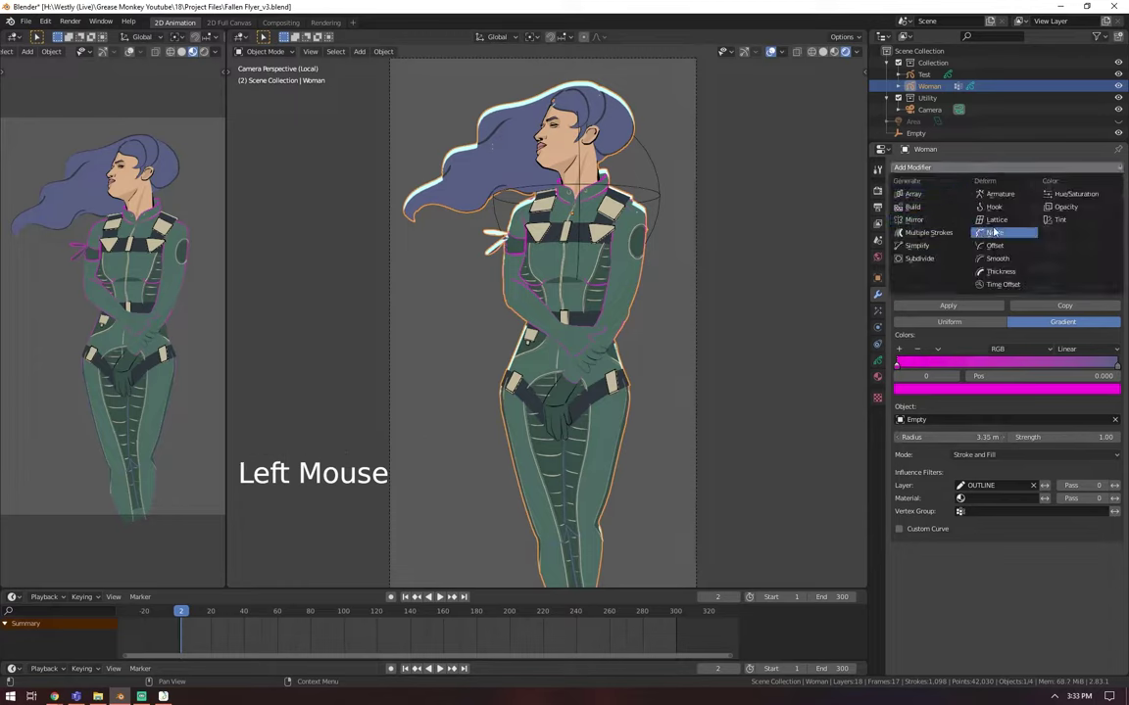
left_click(1000, 271)
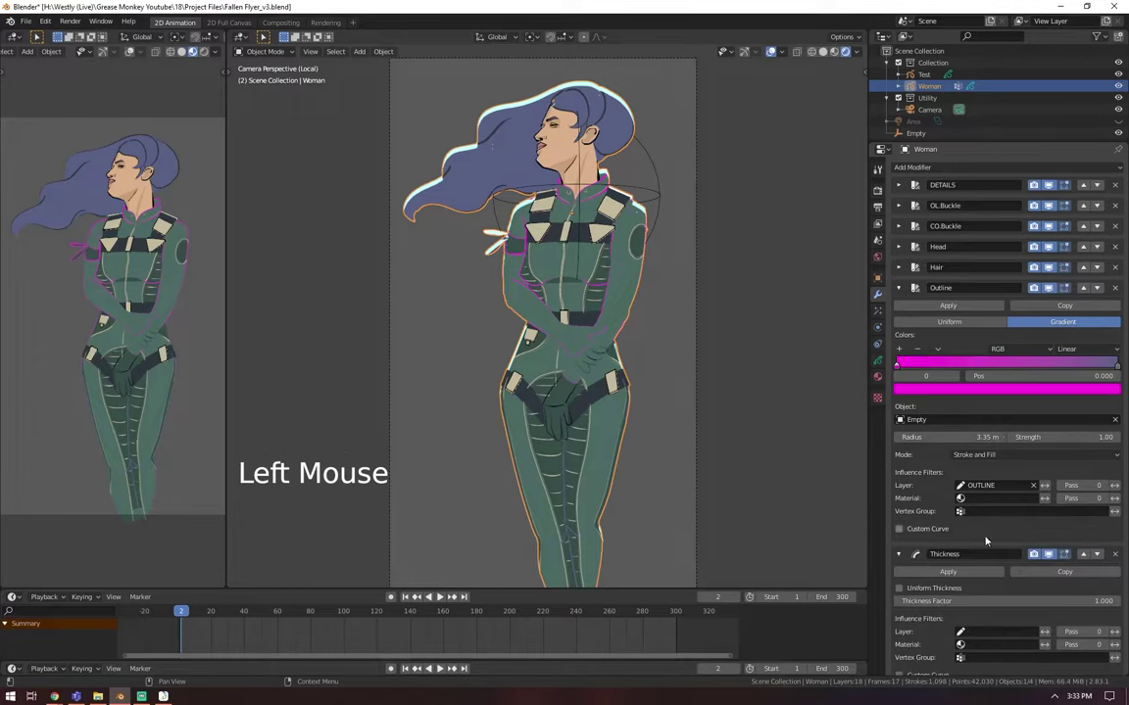
left_click(986, 631)
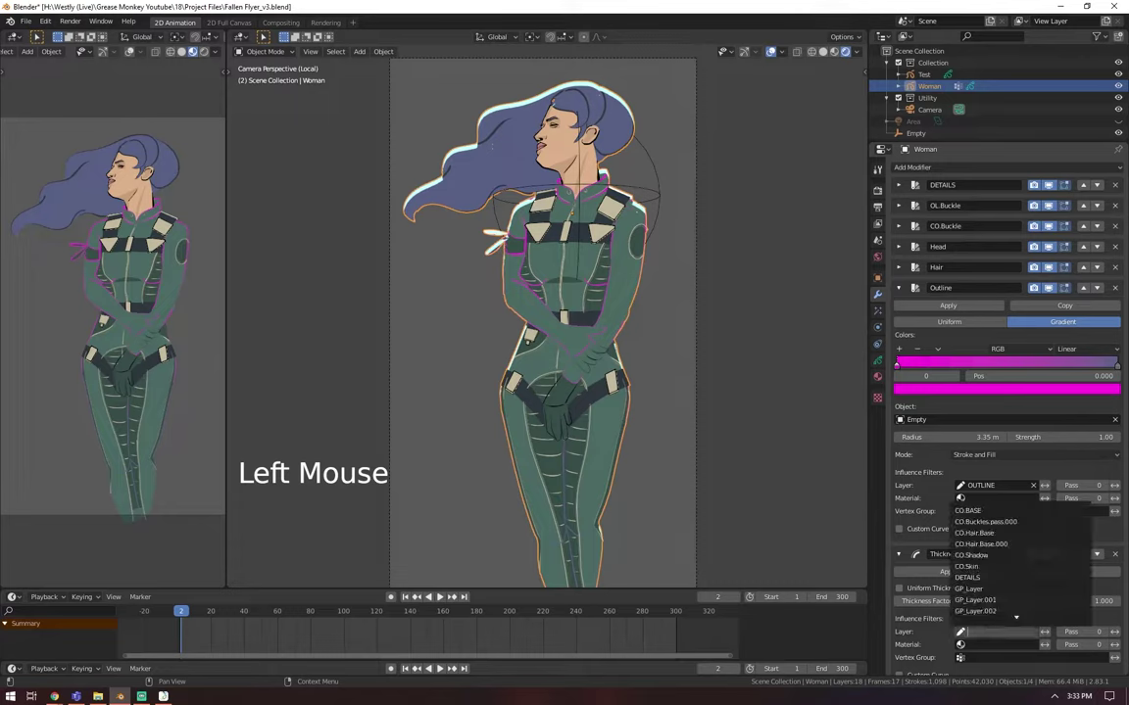
type("out")
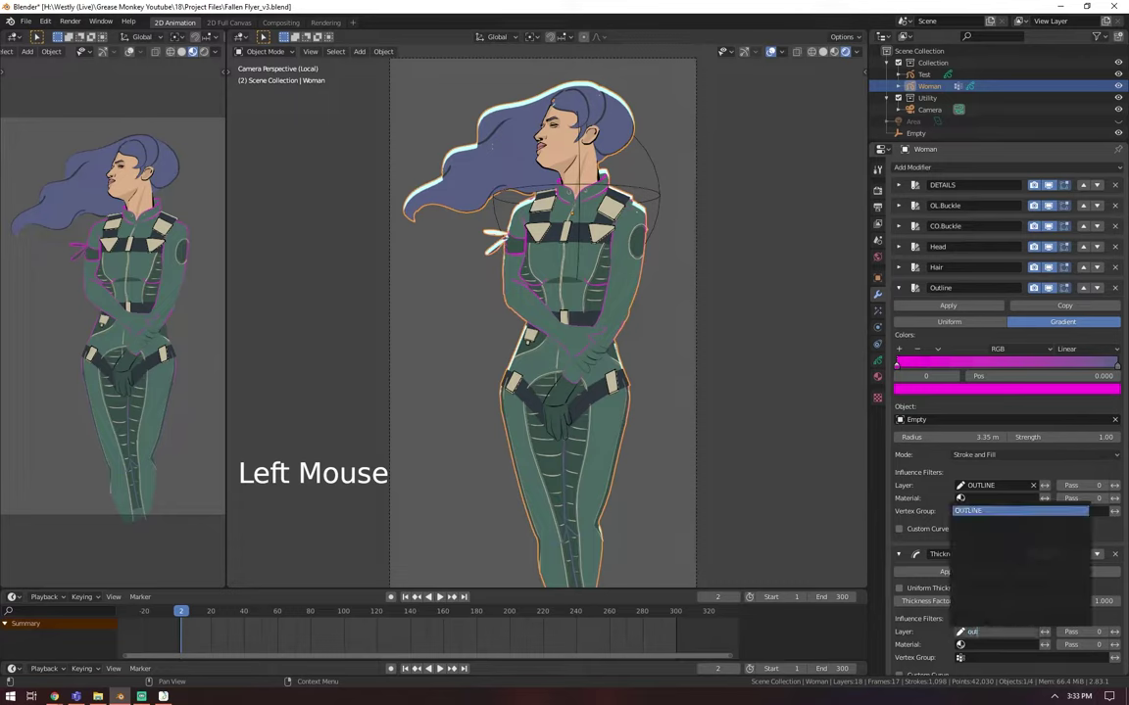
left_click(989, 624)
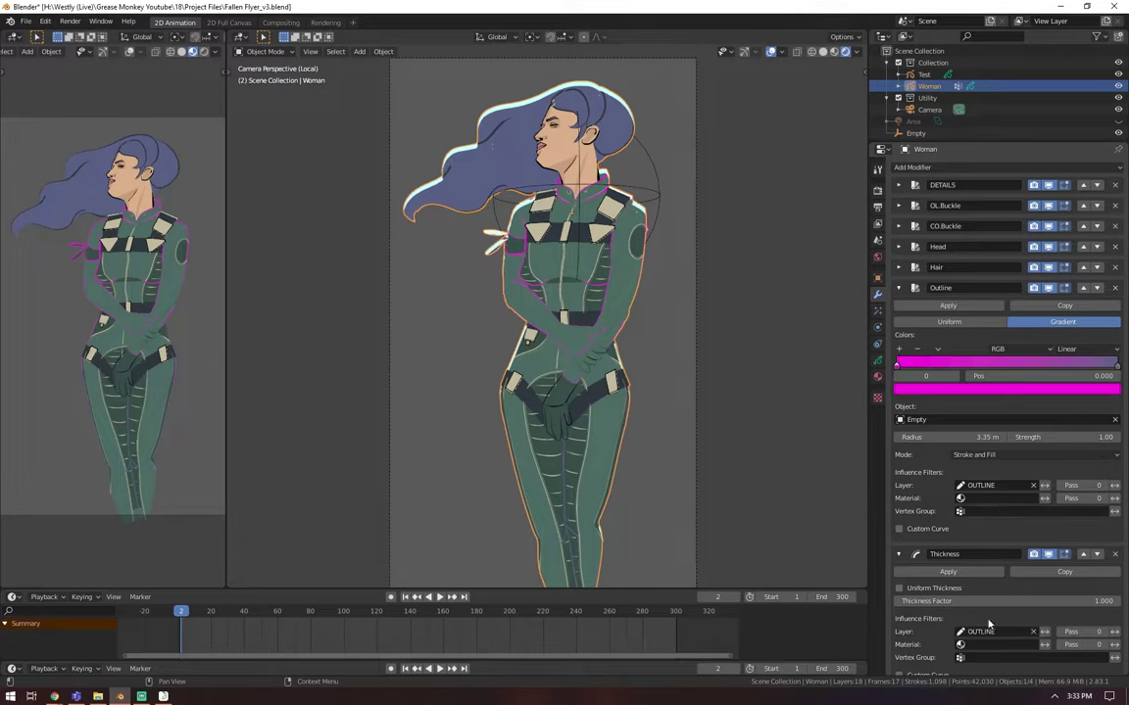
Step: Raise the outline's Thickness Factor to 1.861, then enable Uniform Thickness with a thickness of 100
left_click(926, 602)
left_click_drag(1073, 604, 1107, 595)
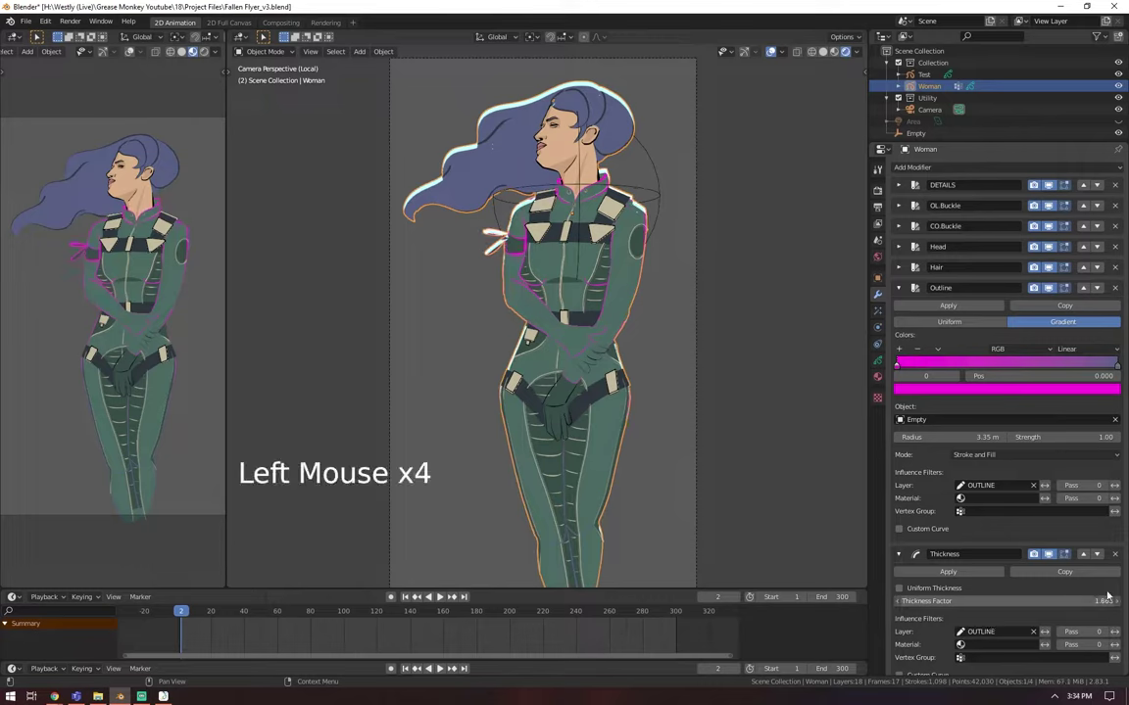
left_click(982, 591)
double_click(999, 600)
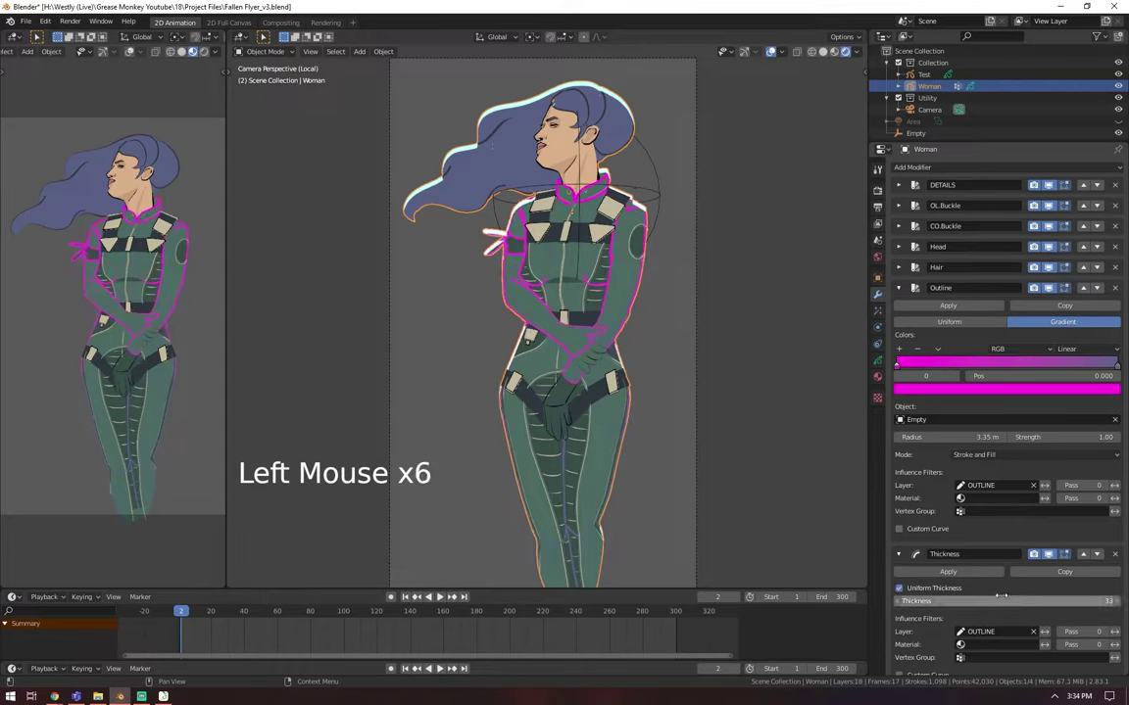
type("00")
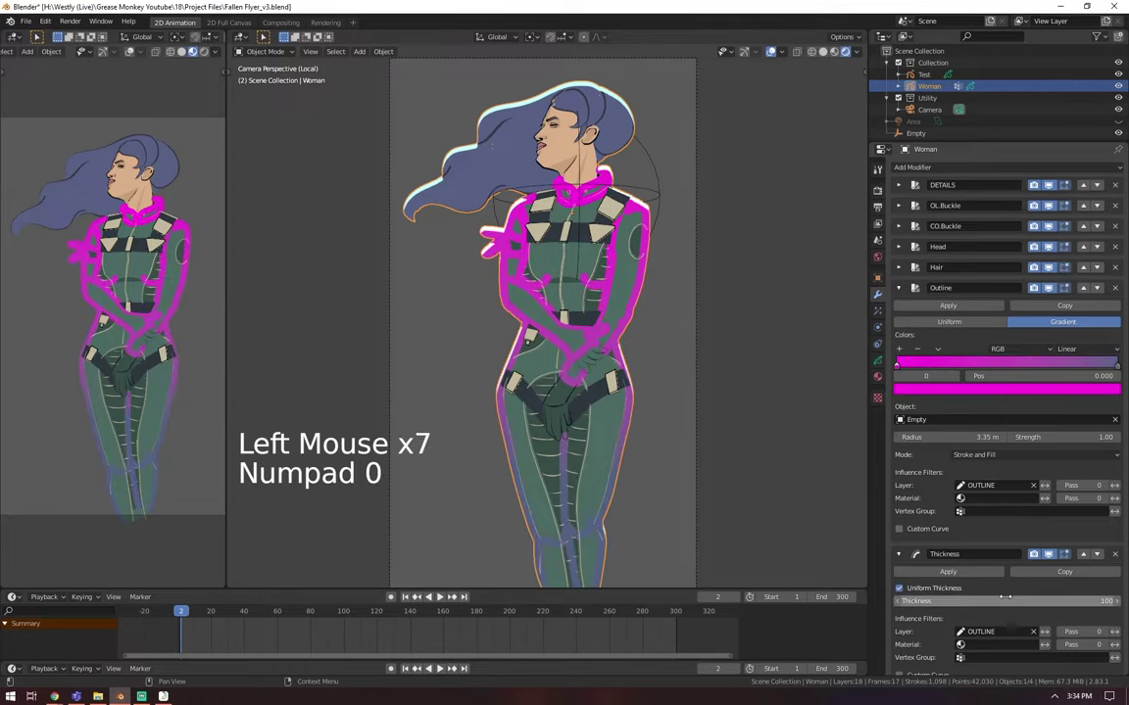
key("Return")
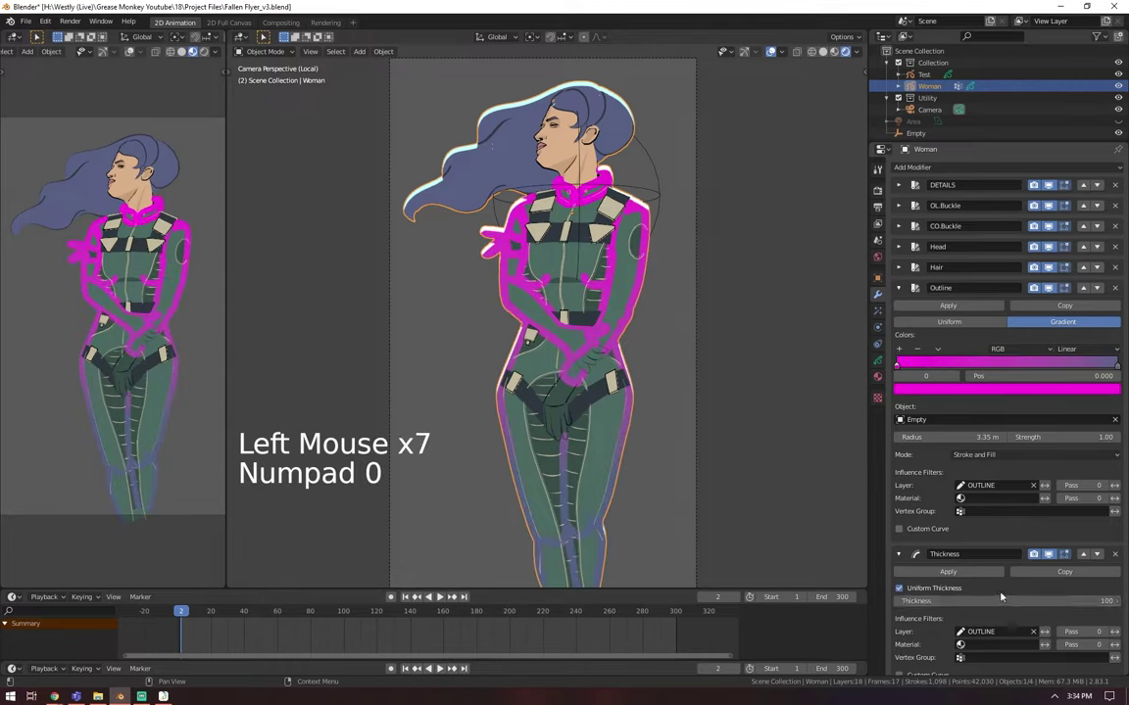
Step: Move the Empty straight up about 0.64 m so it surrounds the Woman's head
left_click(632, 200)
key("g")
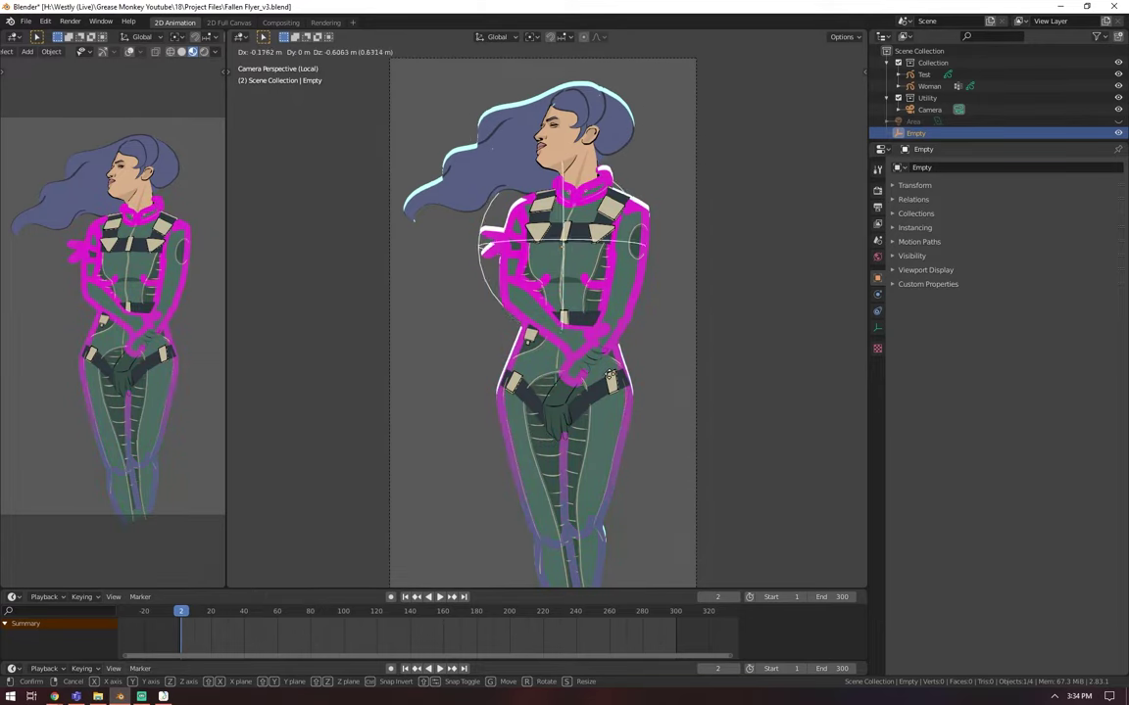
left_click(623, 281)
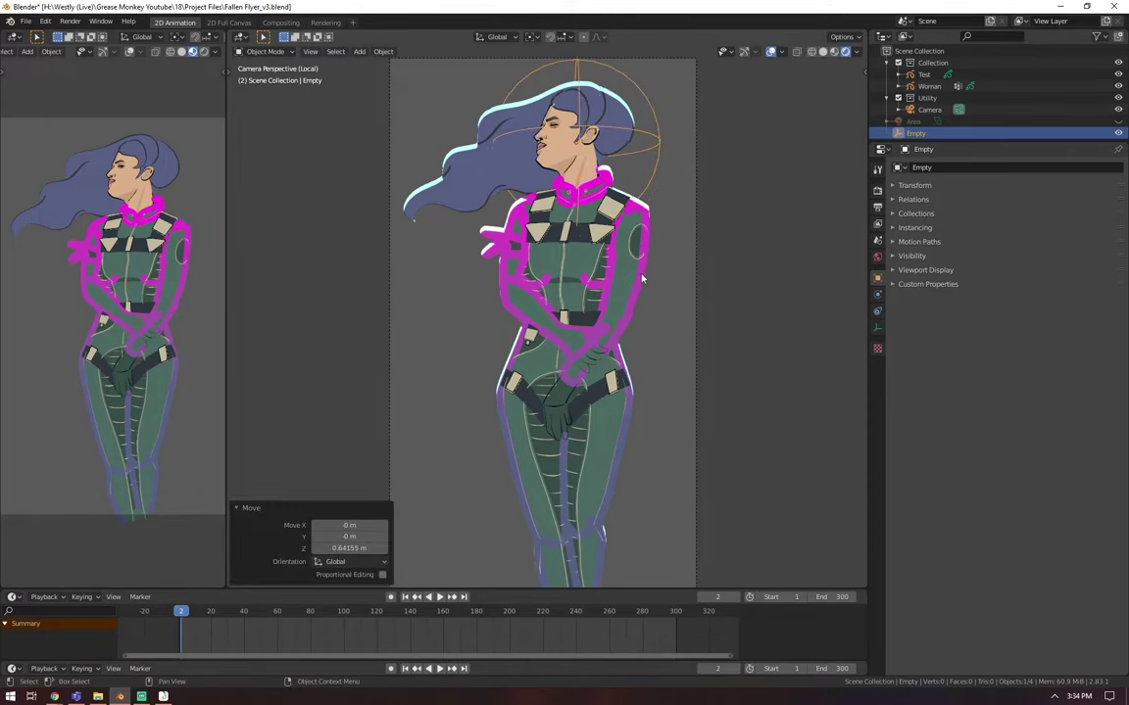
Step: Set the Woman's uniform outline thickness to 10, then turn Uniform Thickness off
left_click(577, 246)
double_click(964, 600)
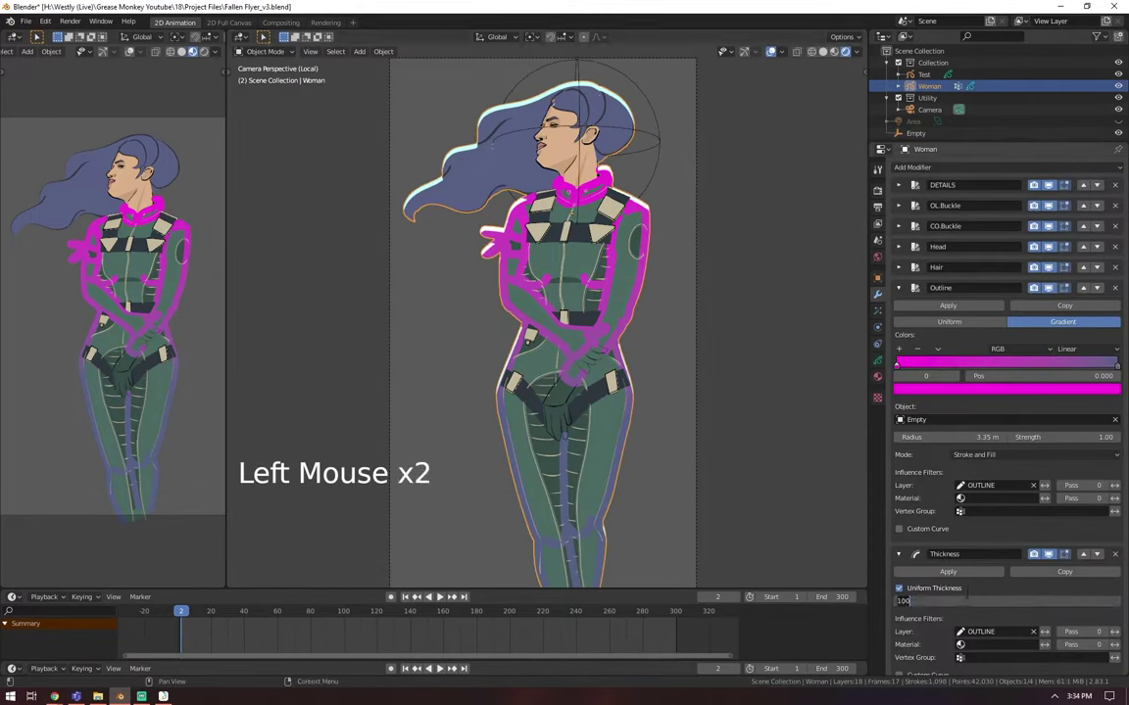
type("10")
key("Return")
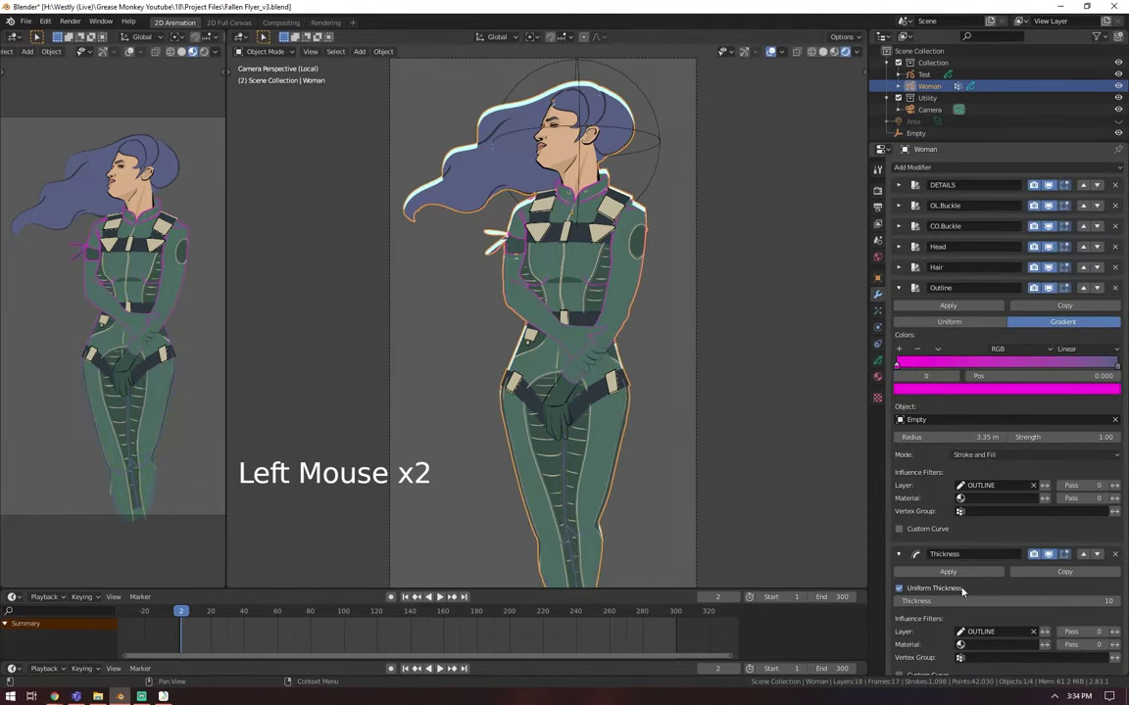
left_click(960, 589)
left_click(953, 589)
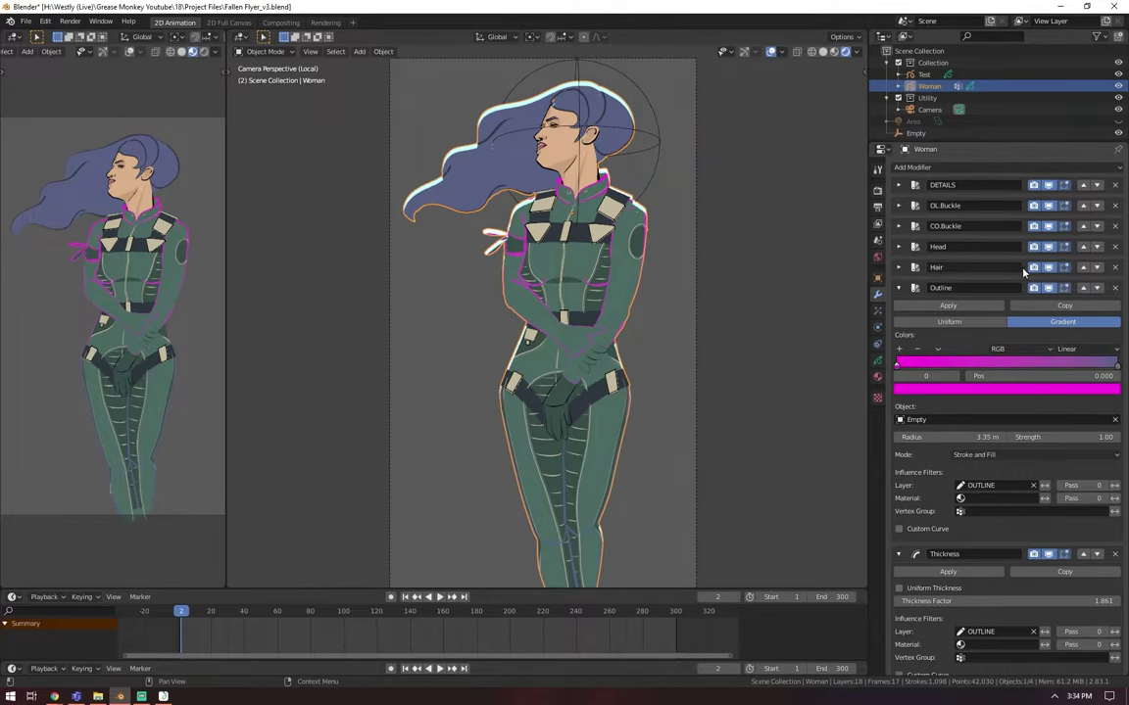
Step: Select the Woman drawing and open its Grease Pencil layer settings
left_click(913, 121)
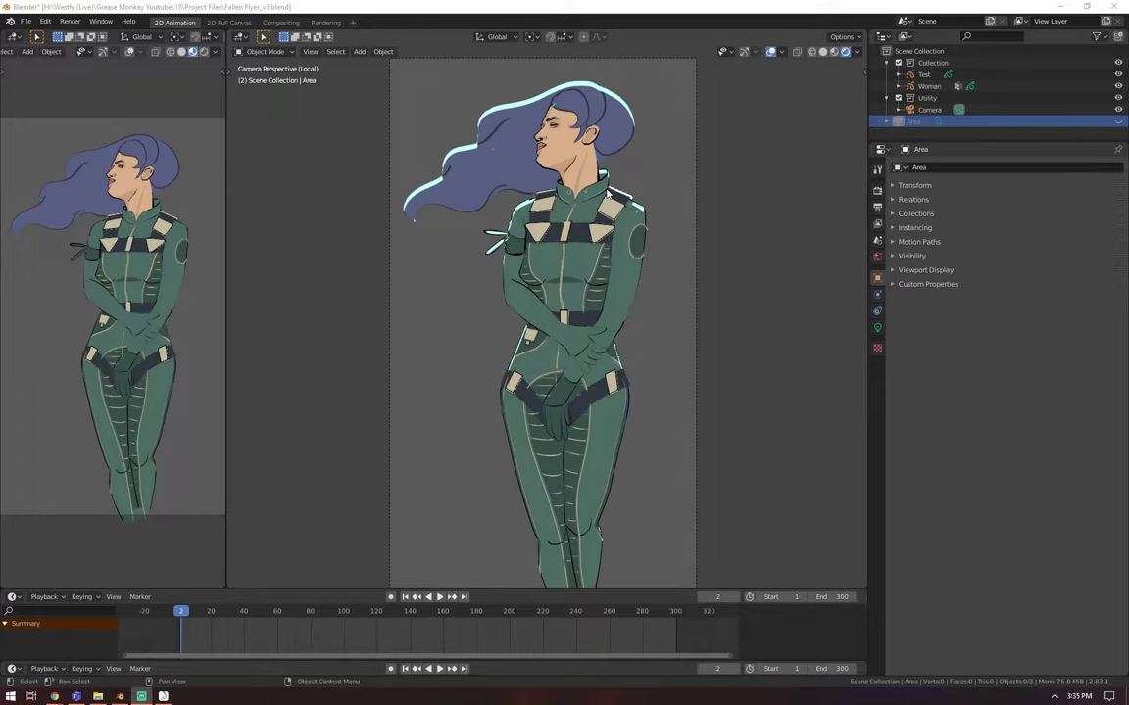
left_click(569, 210)
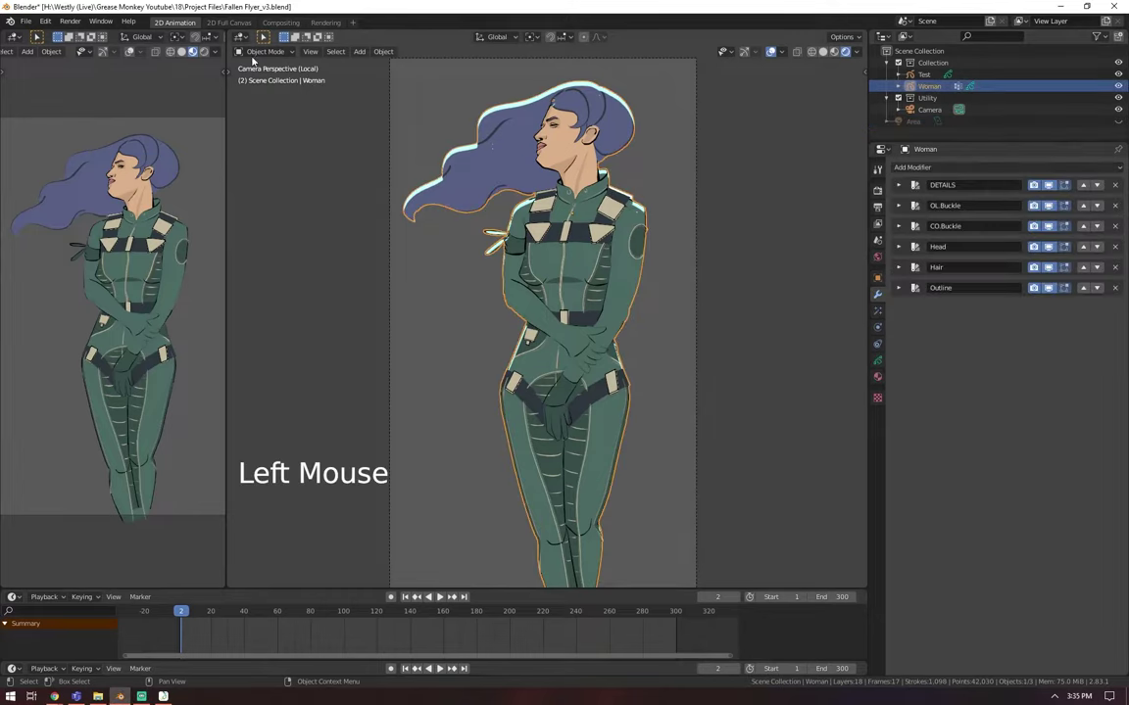
left_click(877, 360)
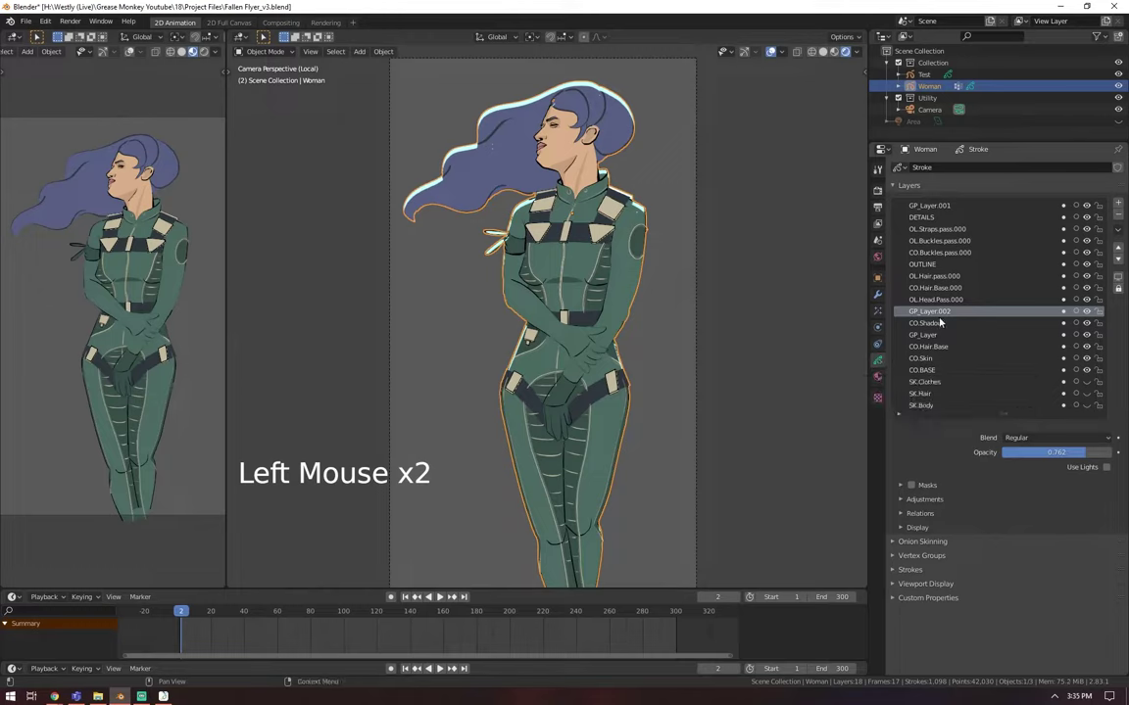
Step: Examine the Woman's Grease Pencil layers and their Use Lights setting, including DETAILS, OUTLINE and GP_Layer.001
scroll(923, 224, "down", 4)
scroll(923, 223, "up", 3)
left_click(924, 218)
left_click(942, 252)
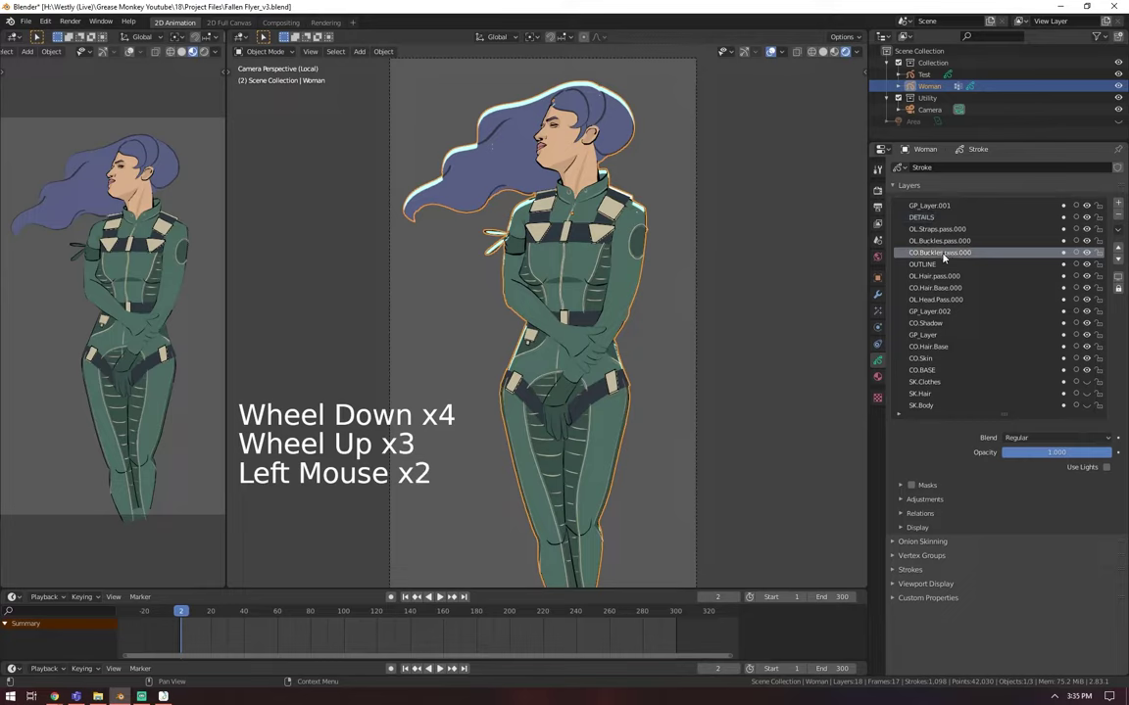
left_click(937, 288)
left_click(935, 311)
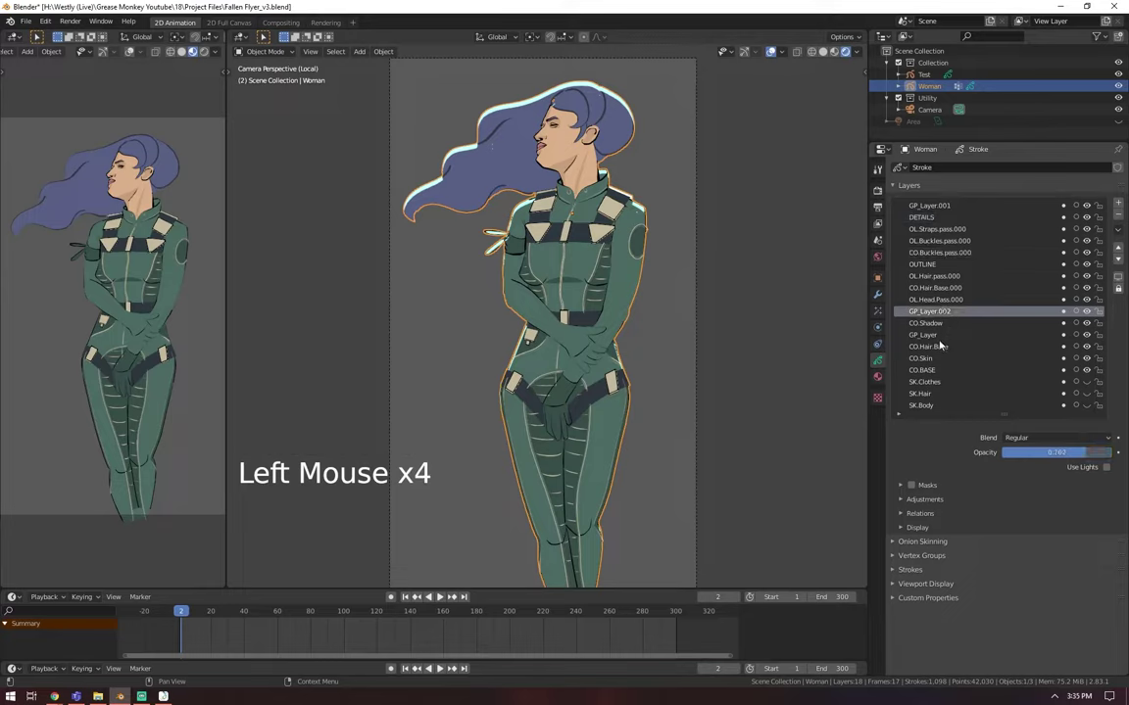
left_click(931, 264)
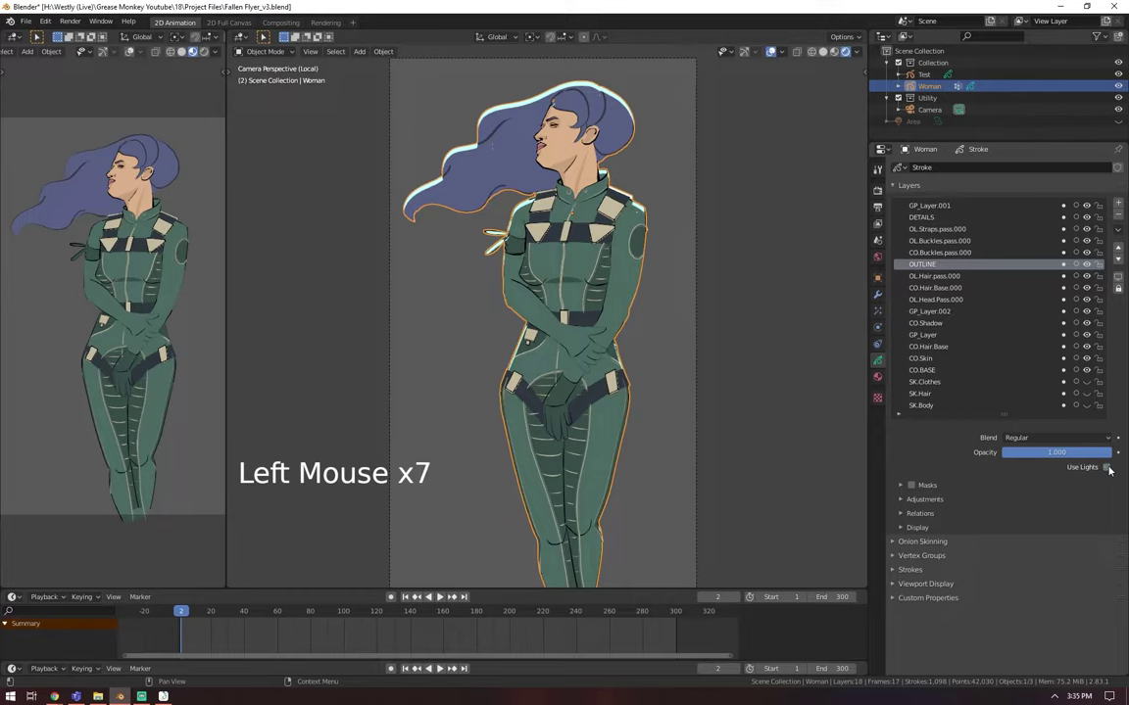
scroll(1004, 291, "down", 4)
scroll(1004, 291, "up", 2)
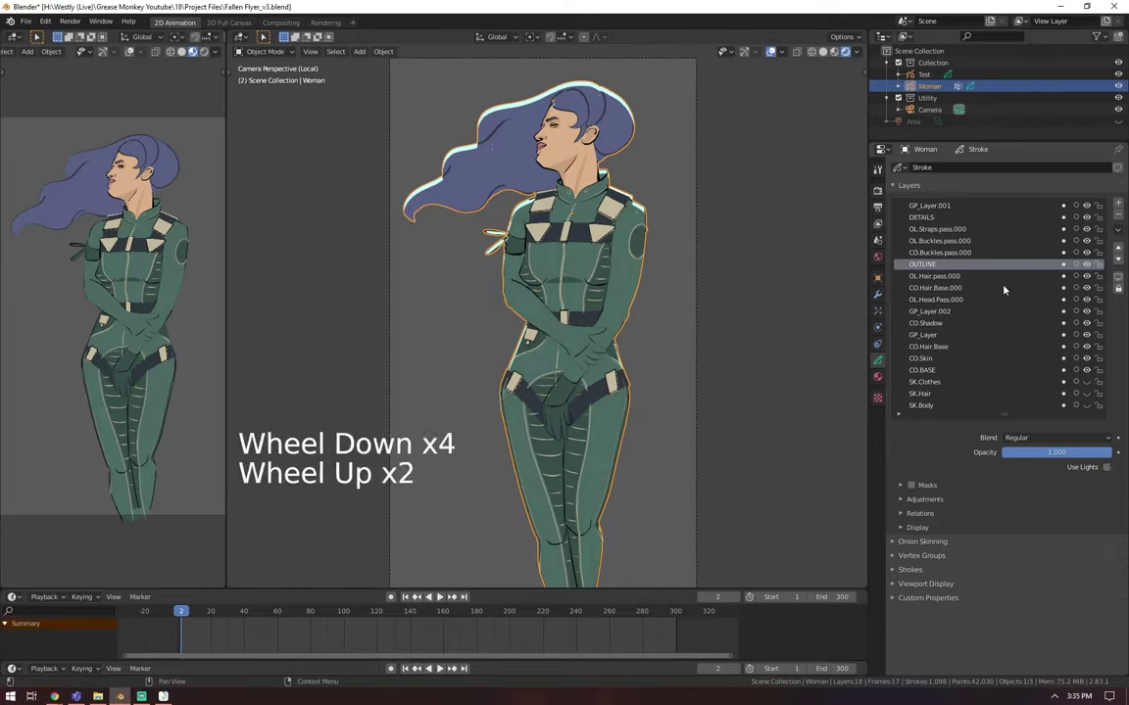
left_click(1001, 217)
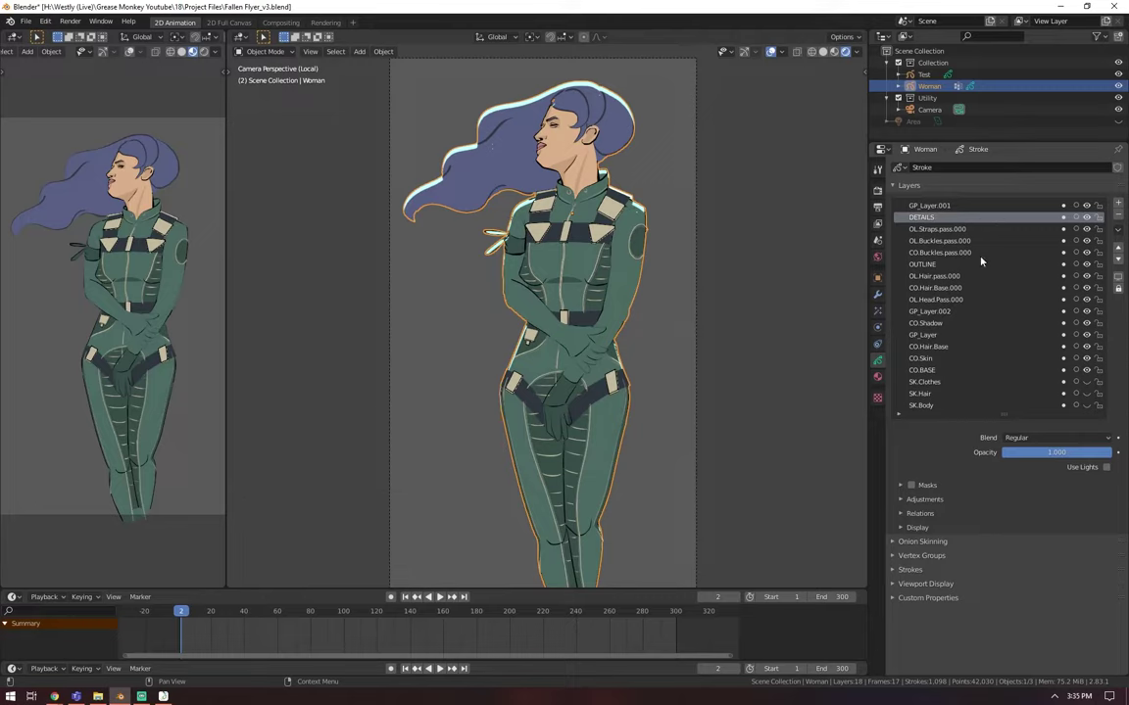
left_click(943, 206)
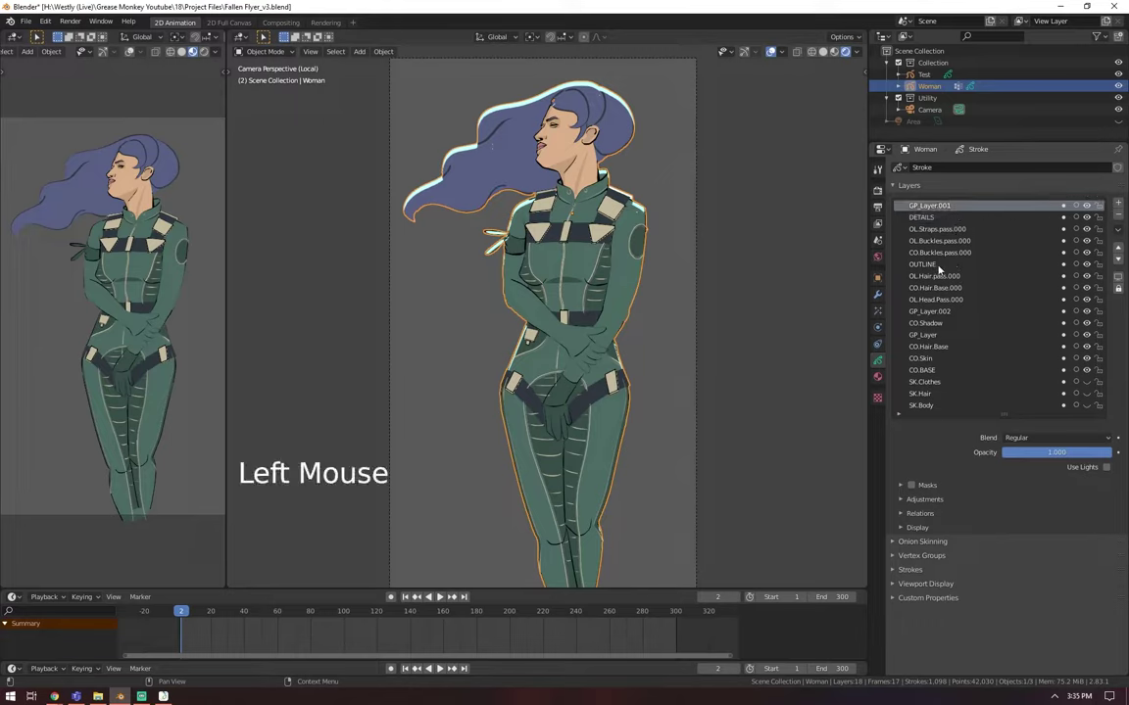
Step: Enable Use Lights on the Woman's layers one after another, from GP_Layer.001 down to SK.Body
left_click(938, 253)
left_click(1107, 467)
left_click(1106, 467)
left_click(1106, 467)
left_click(939, 276)
left_click(1091, 469)
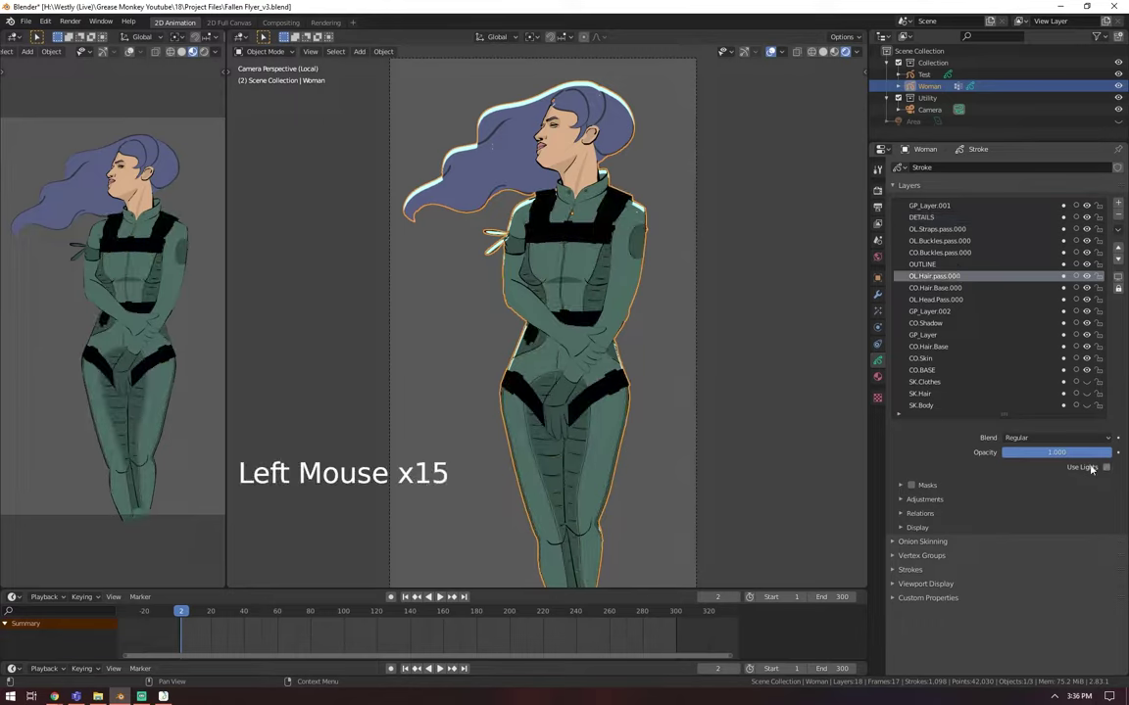
left_click(938, 311)
left_click(1106, 467)
left_click(929, 345)
left_click(1106, 467)
left_click(925, 381)
left_click(1106, 468)
left_click(921, 404)
left_click(1106, 467)
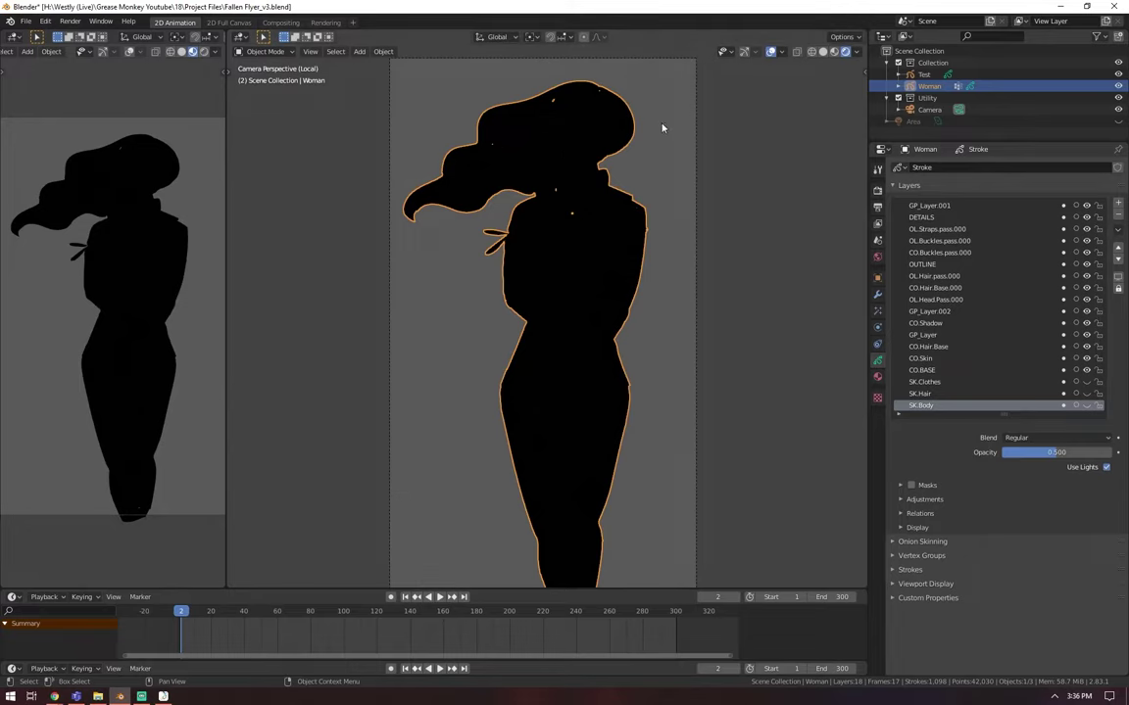
Step: Select the hidden Area light and unhide it so it illuminates the Woman
left_click(899, 121)
left_click(898, 122)
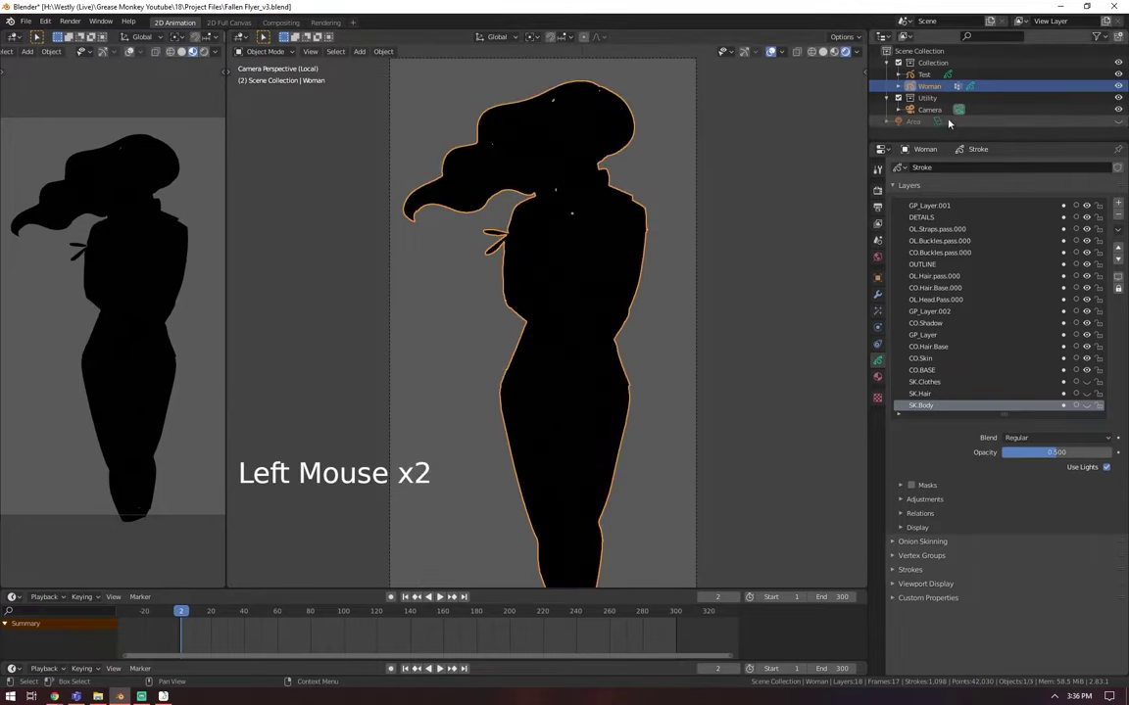
left_click(916, 125)
left_click(916, 125)
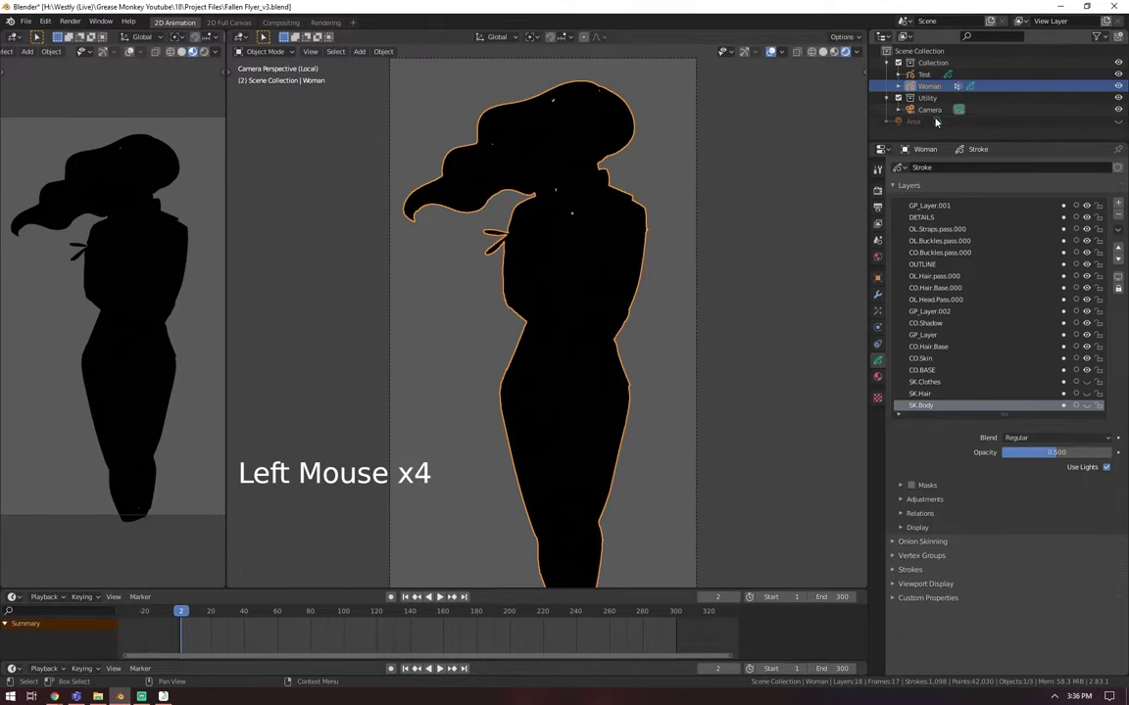
left_click(914, 126)
left_click(914, 125)
Step: Try to delete the Area light, then select it in the viewport above the Woman
key("x")
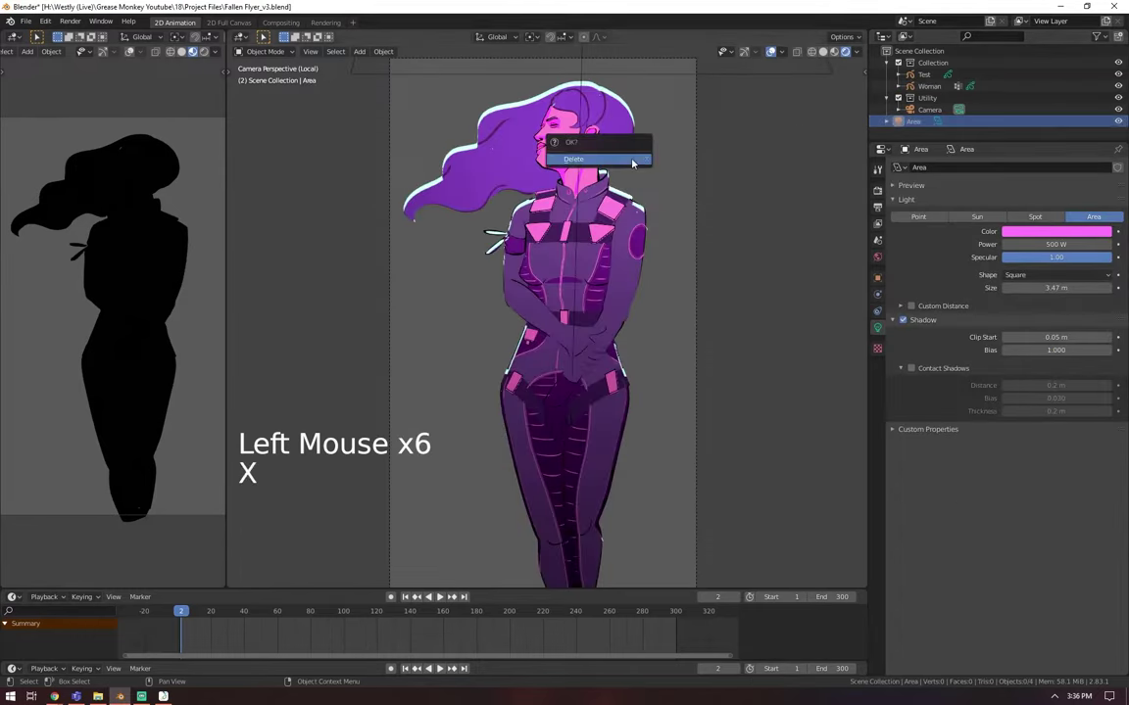
left_click(515, 70)
left_click(515, 71)
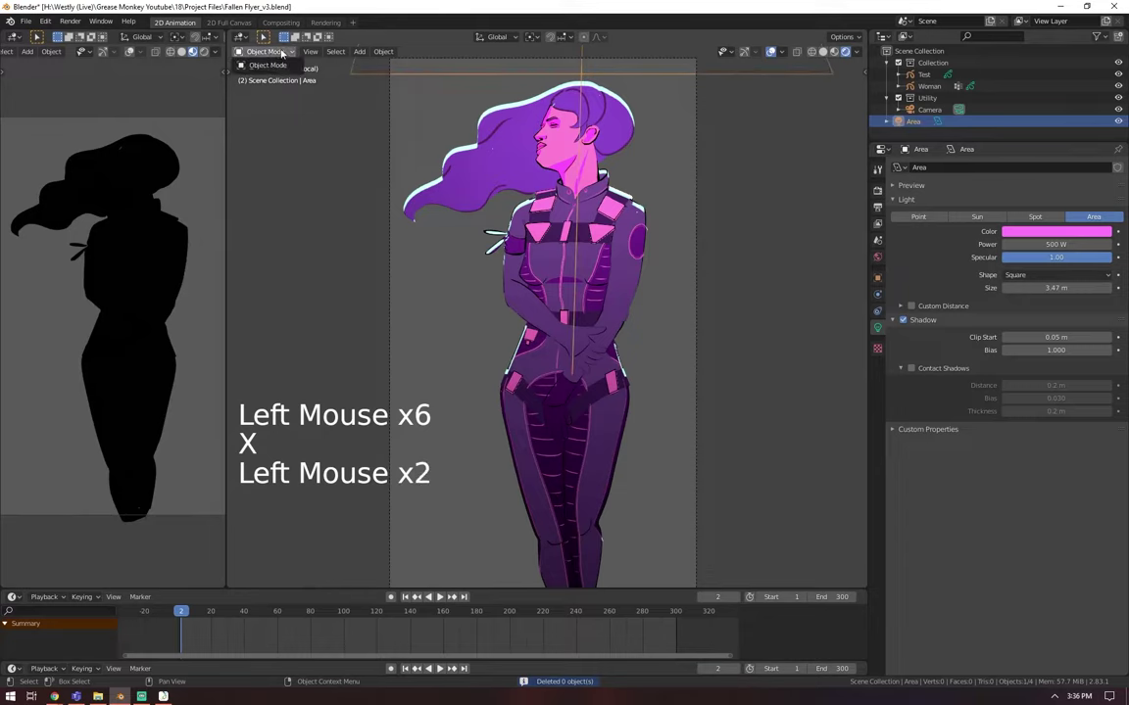
Step: Delete the existing Area light and add a new Area light to the scene
key("x")
left_click(529, 113)
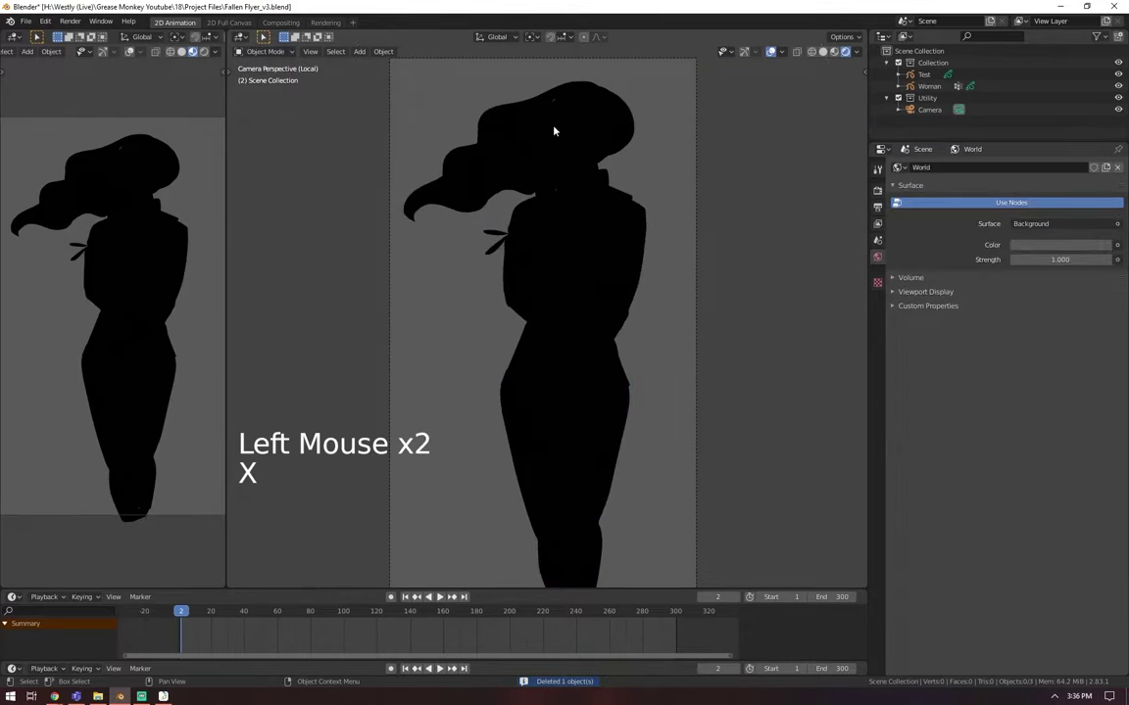
middle_click_drag(555, 126, 573, 219)
key("shift+a")
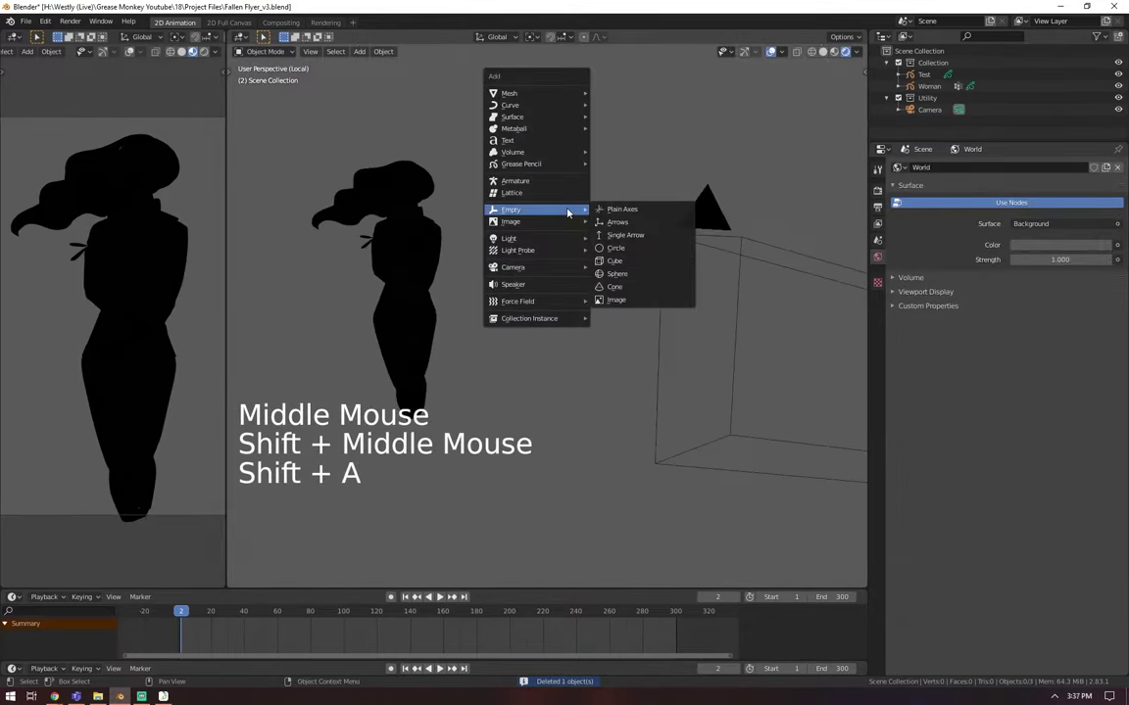
mouse_move(548, 238)
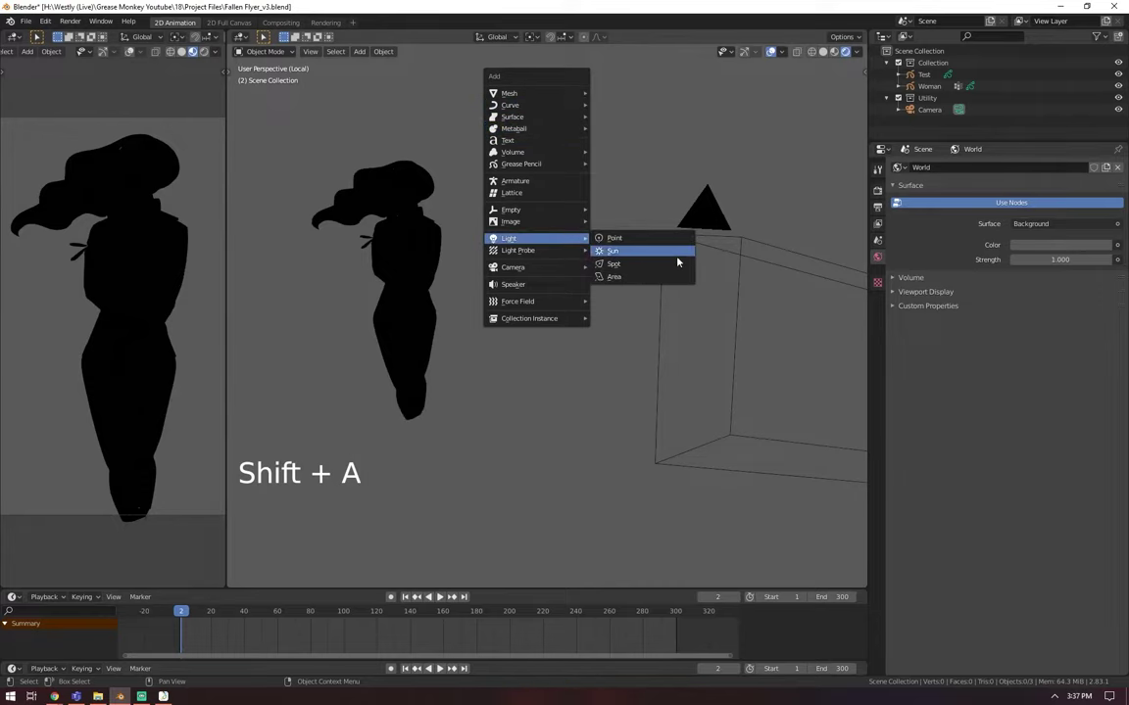
left_click(666, 279)
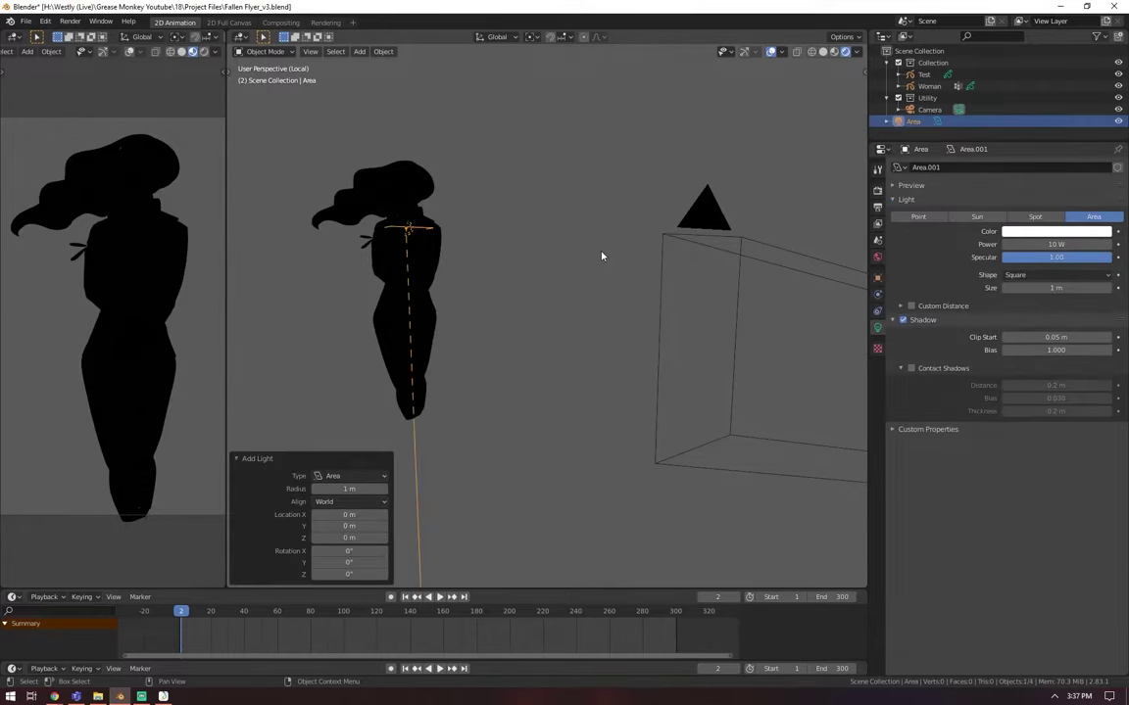
Step: Move the new Area light about 0.62 m along negative Y so it sits in front of the Woman
key("KP_0")
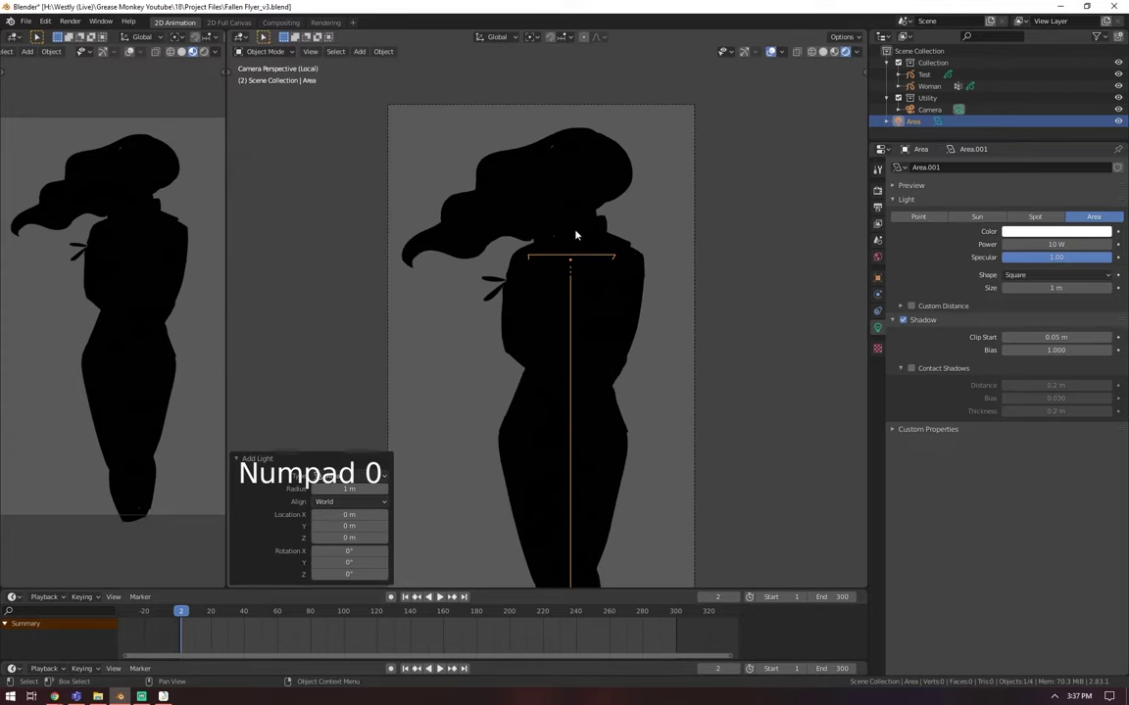
key("g")
key("y")
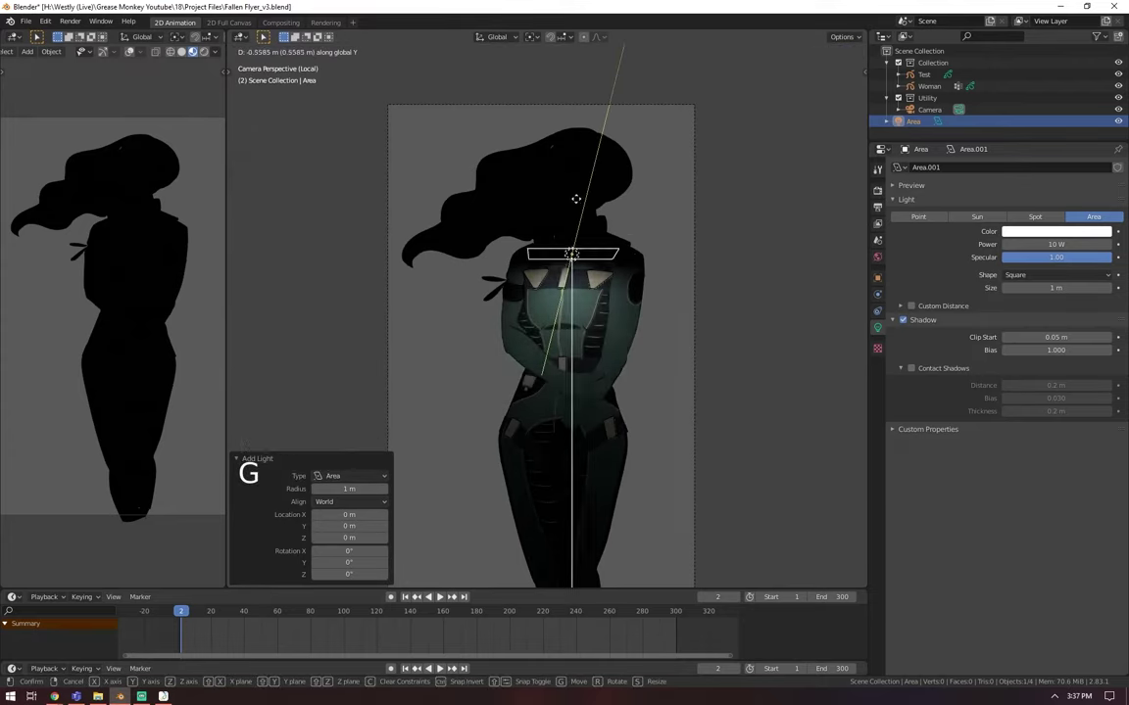
left_click(577, 173)
Step: Show overlays in the second viewport and, viewing the Woman from the side, move the Area light up to above head height in front of her
mouse_move(147, 245)
middle_mouse_down()
mouse_move(172, 242)
mouse_move(140, 258)
middle_mouse_up()
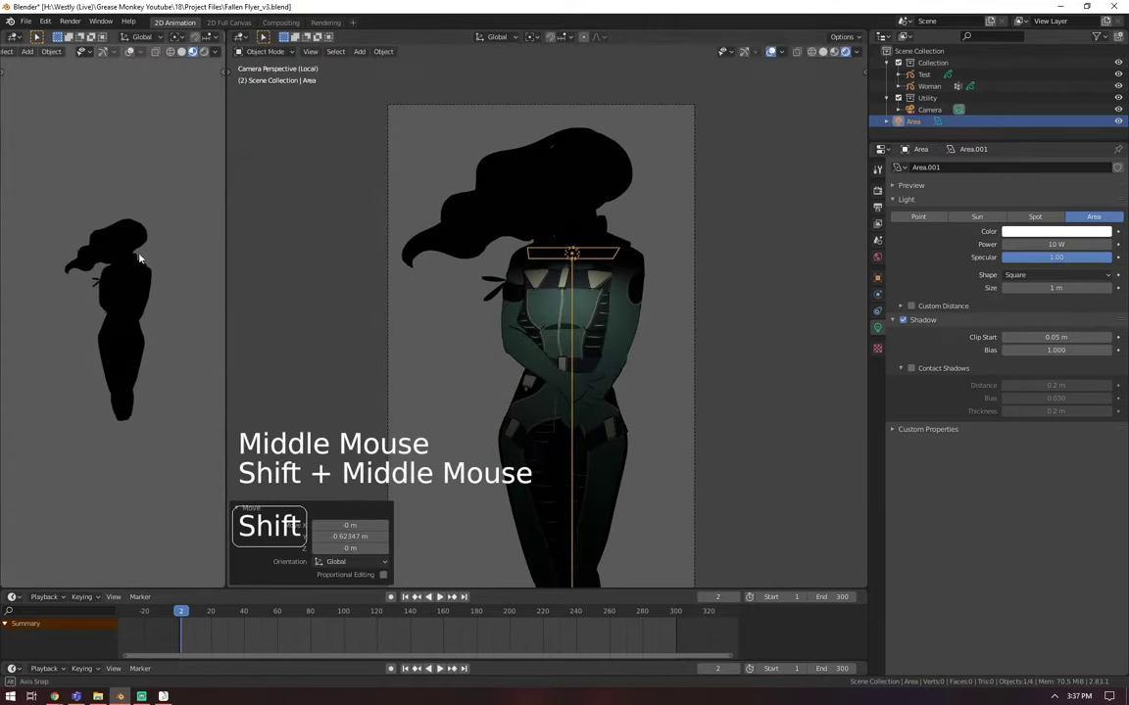
scroll(68, 227, "down", 4)
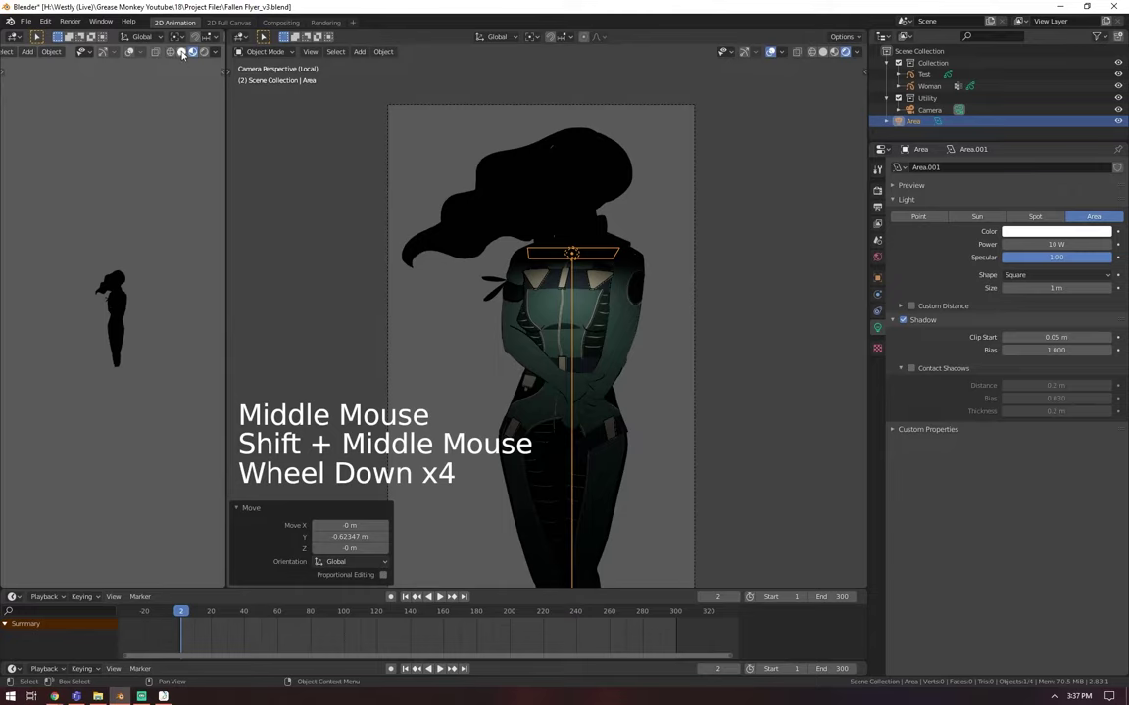
left_click(129, 51)
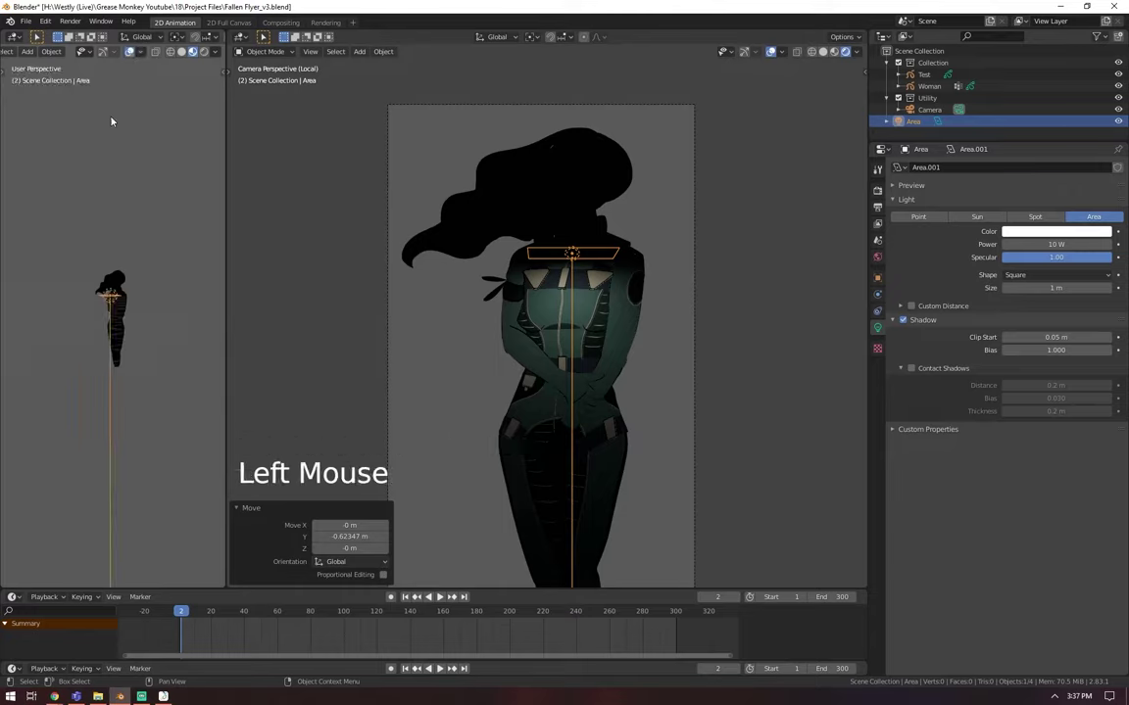
scroll(106, 284, "up", 5)
middle_click_drag(106, 284, 83, 279)
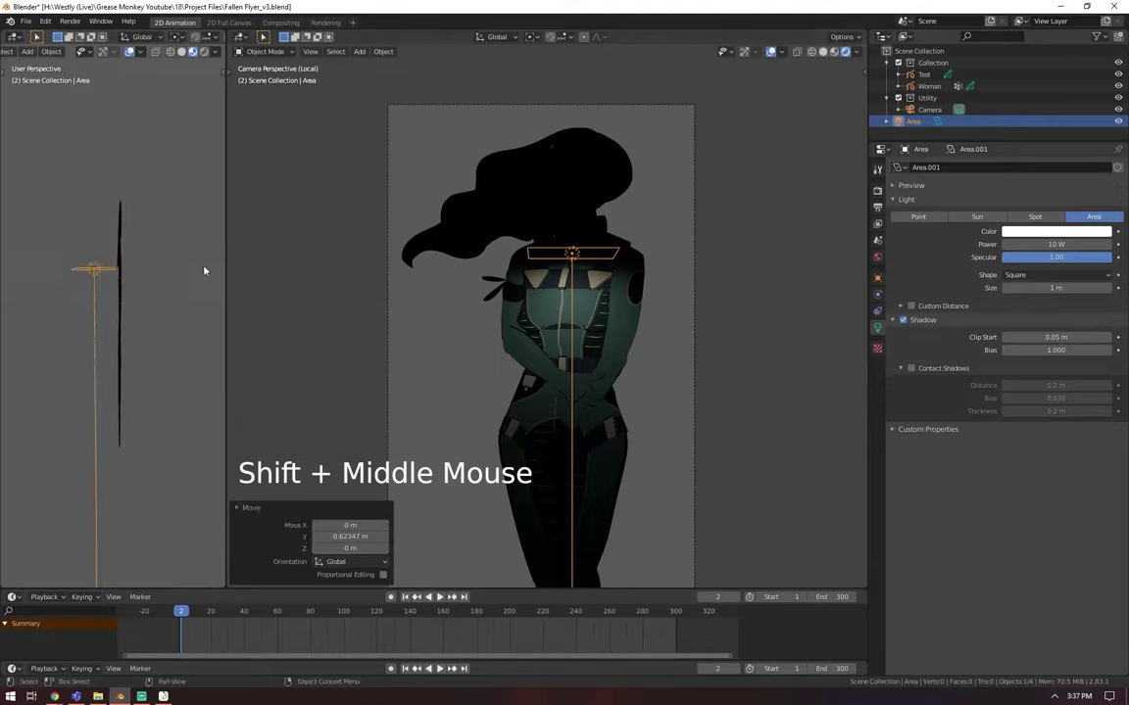
key("g")
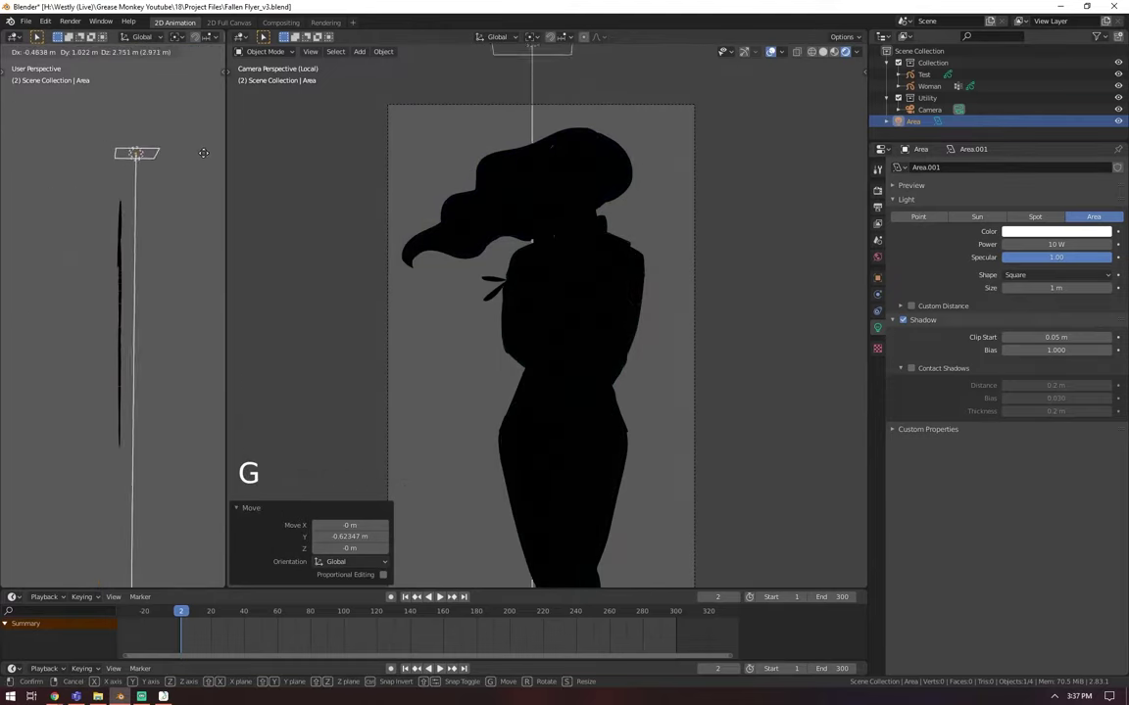
left_click(131, 164)
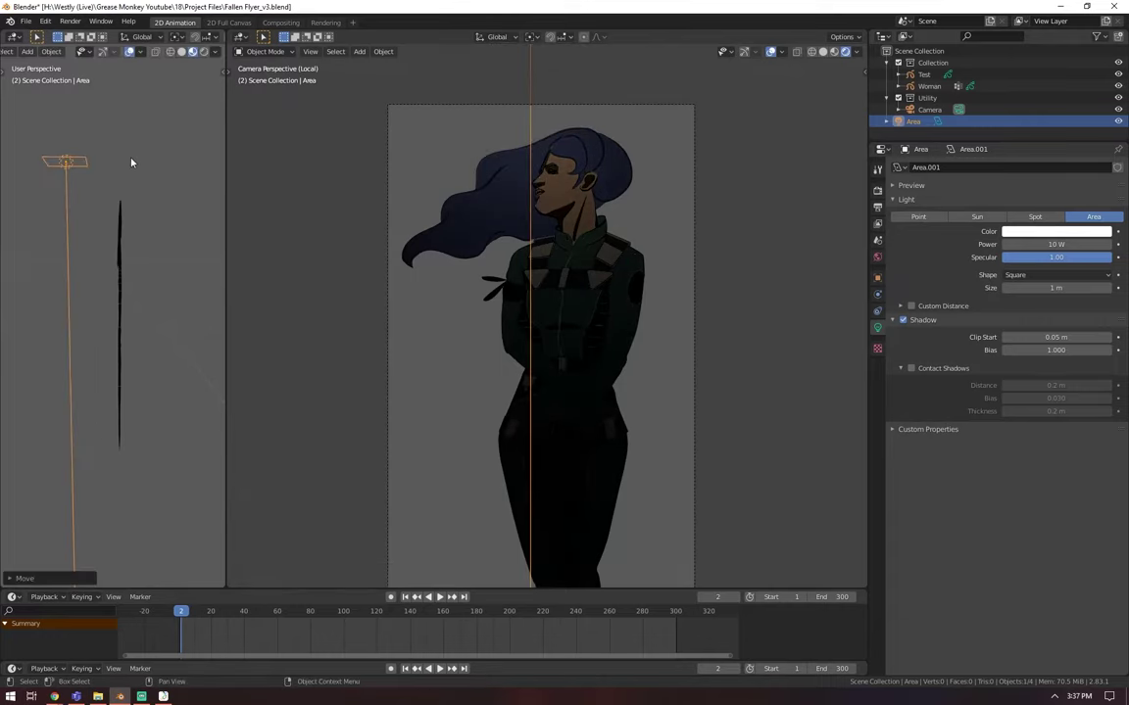
Step: Tilt the Area light toward the Woman and move it slightly farther out in front of her
key("r")
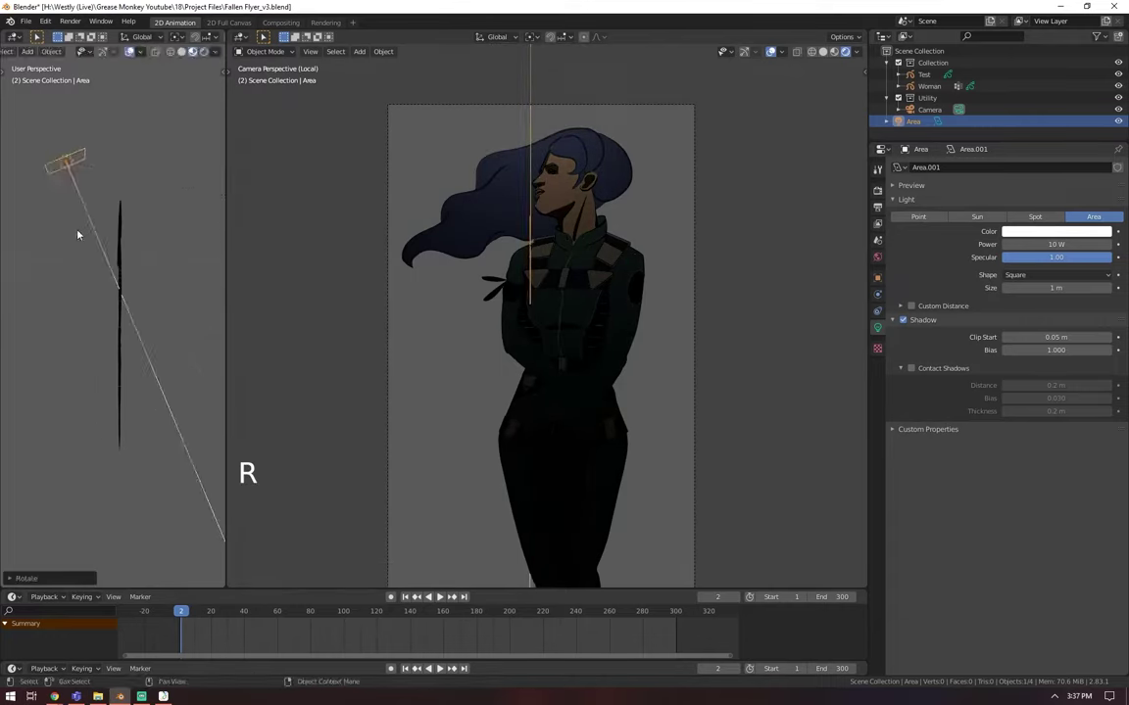
left_click(59, 196)
key("g")
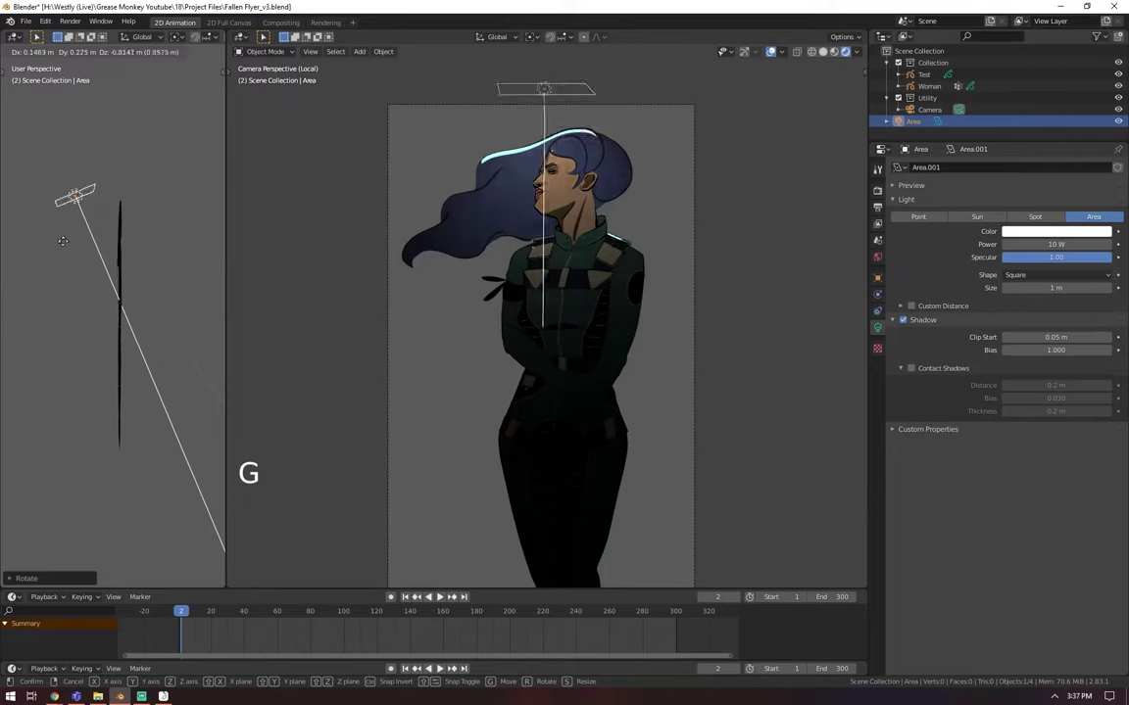
left_click(38, 217)
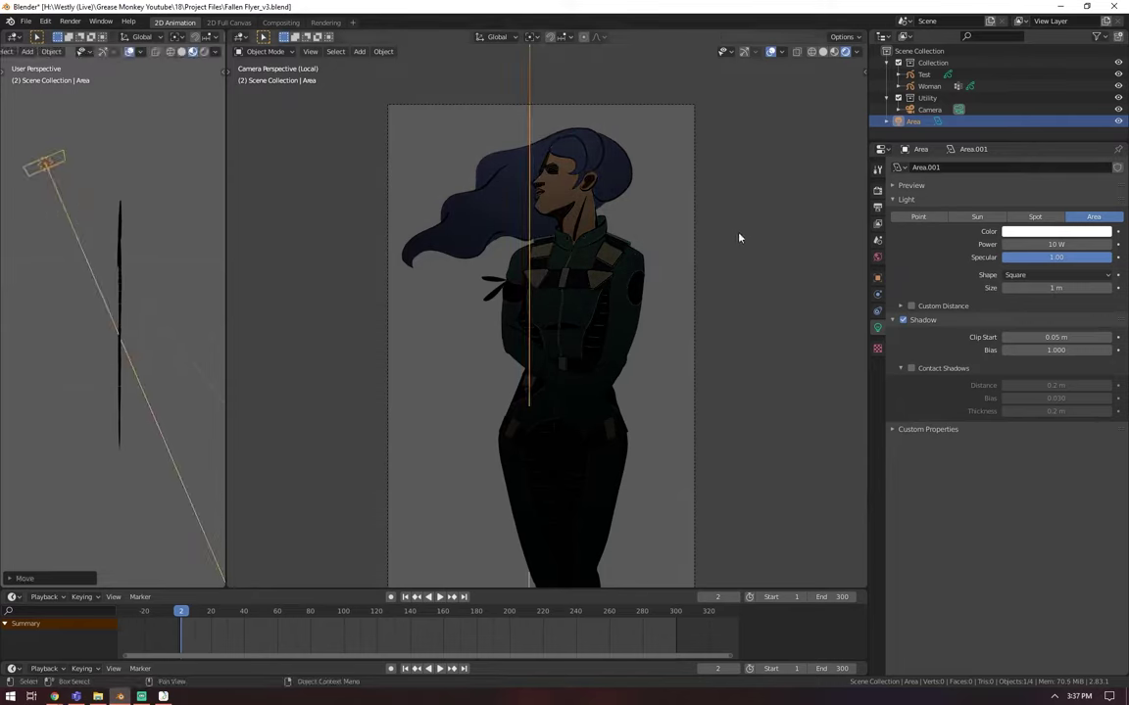
Step: Set the Area light's power to 100 W and its color to light purple with hue 0.750 and saturation 0.413
left_click(1072, 245)
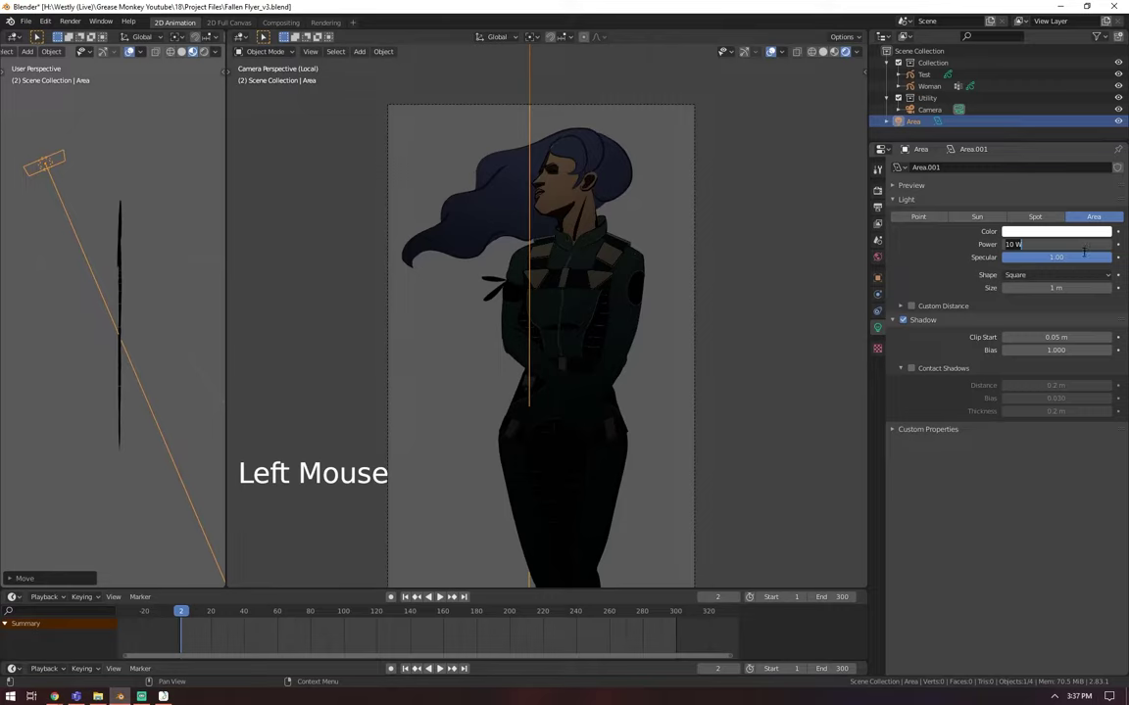
type("100")
key("Return")
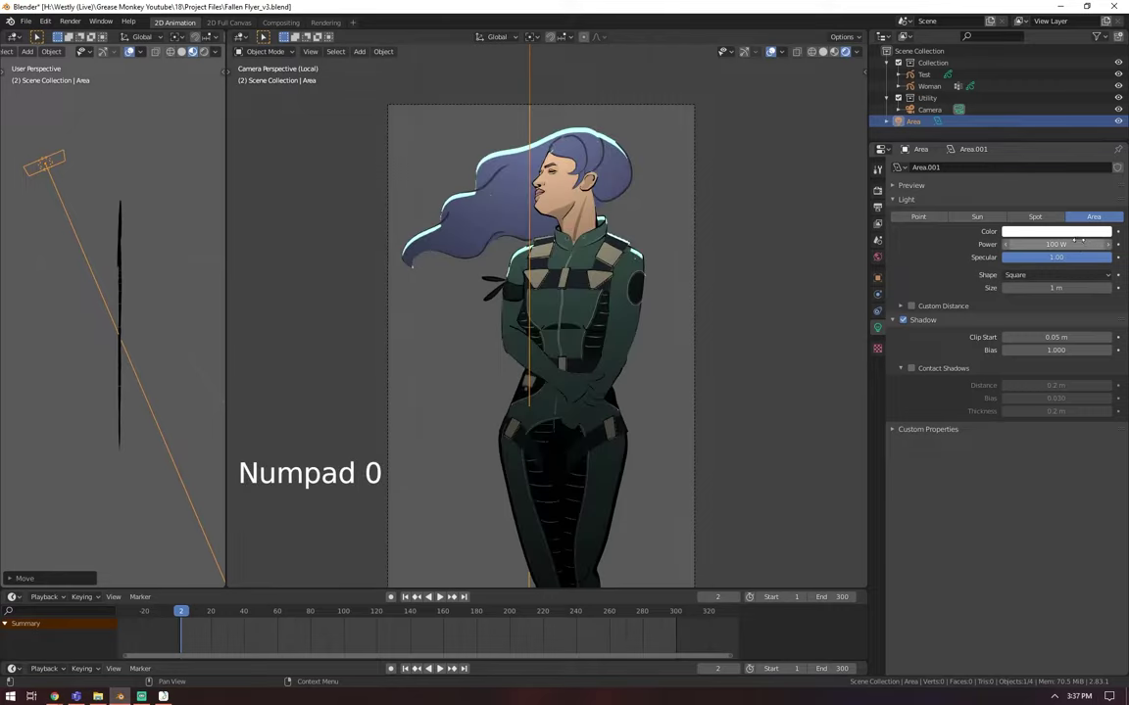
left_click(998, 232)
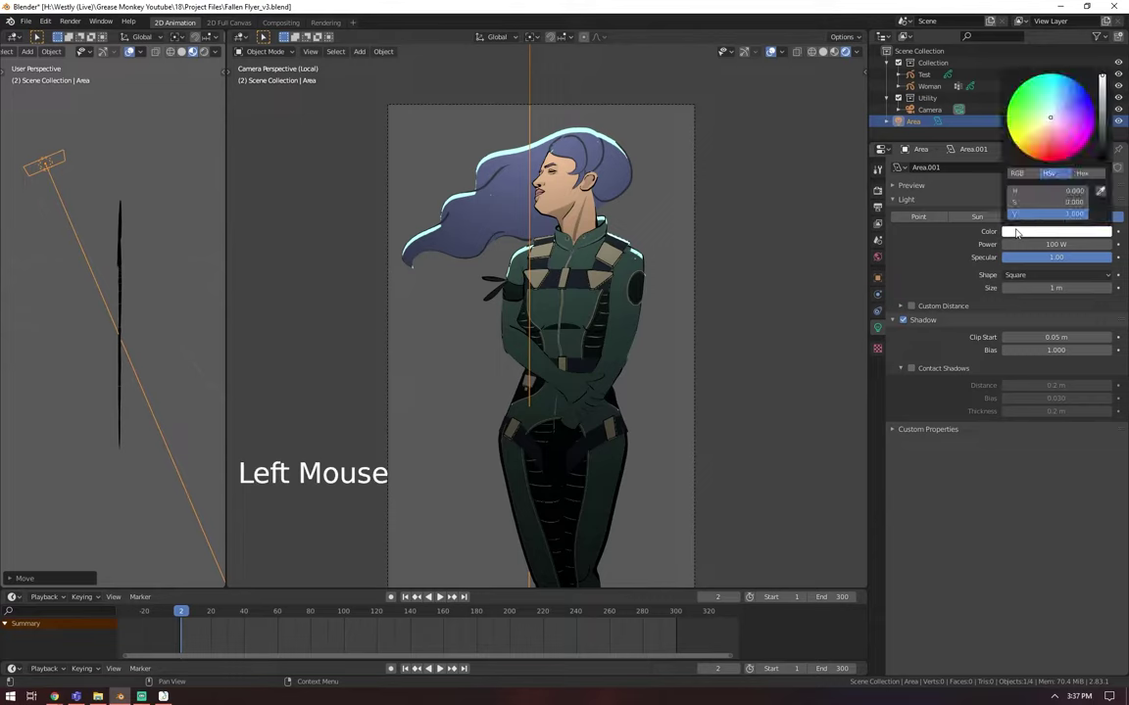
mouse_move(1050, 116)
left_mouse_down()
mouse_move(1075, 125)
mouse_move(1057, 106)
mouse_move(1073, 118)
mouse_move(1064, 115)
left_mouse_up()
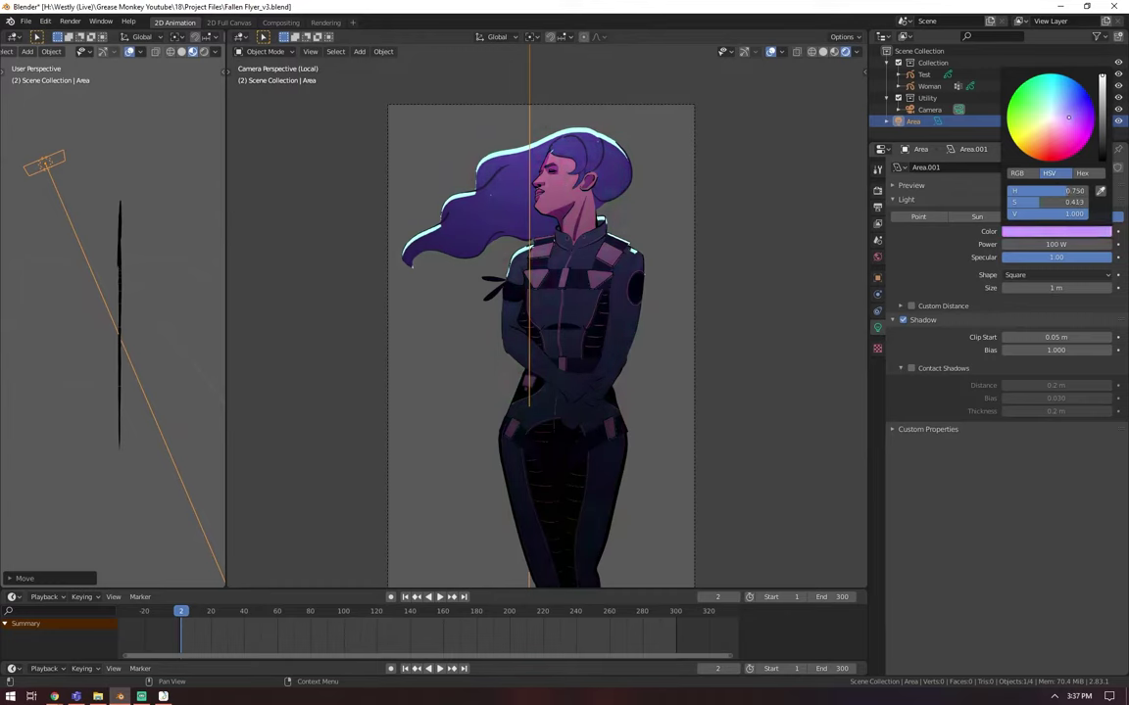
Step: Enlarge the Area light's size to 6.83 m and set its power to 200 W
mouse_move(1055, 287)
left_mouse_down()
mouse_move(1009, 288)
mouse_move(1068, 288)
left_mouse_up()
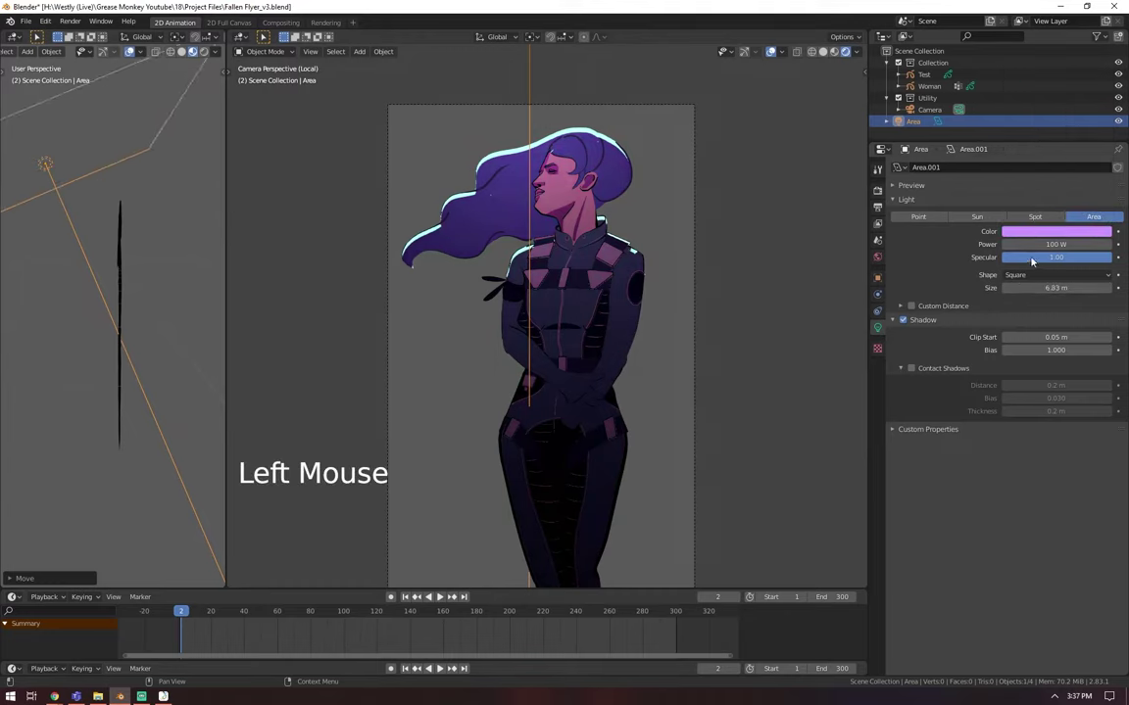
double_click(1033, 244)
type("200")
key("Return")
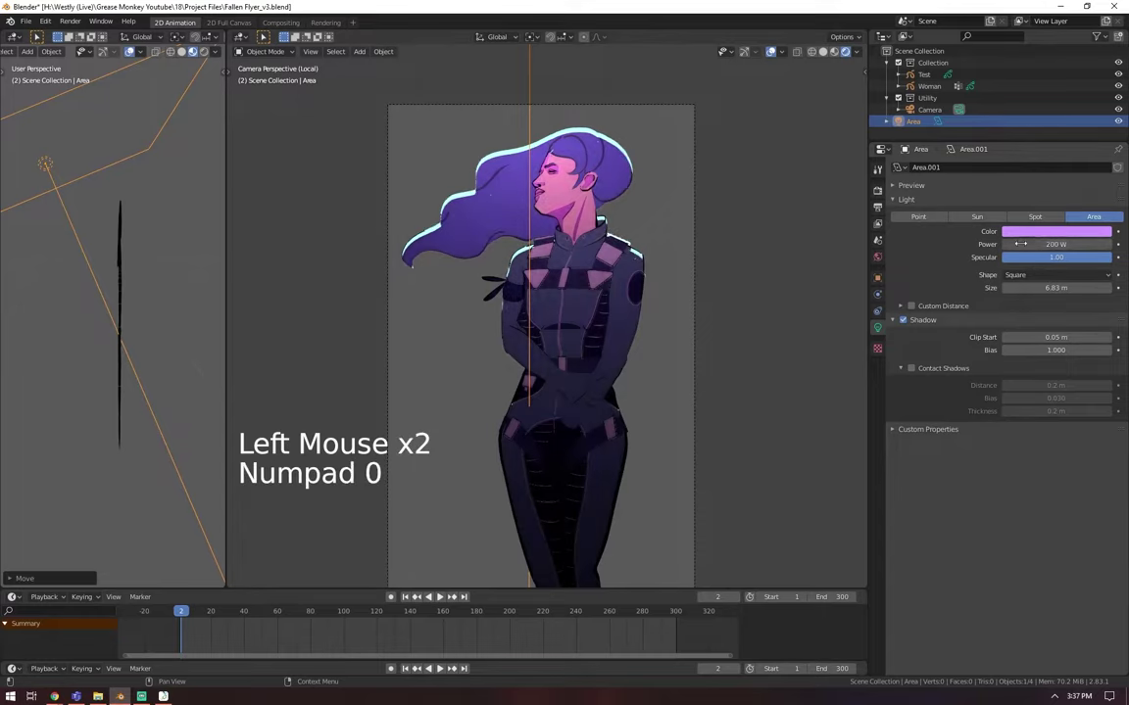
Step: Reposition the Area light around the Woman, leaving it above her head and farther out in front
key("g")
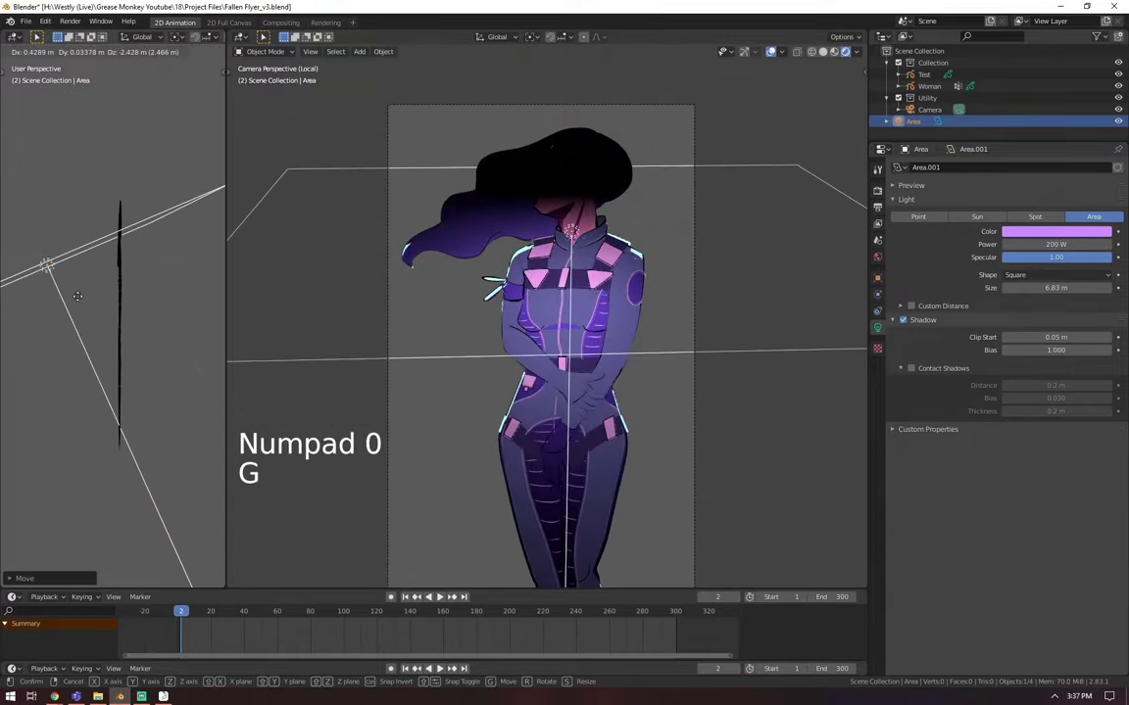
left_click(87, 217)
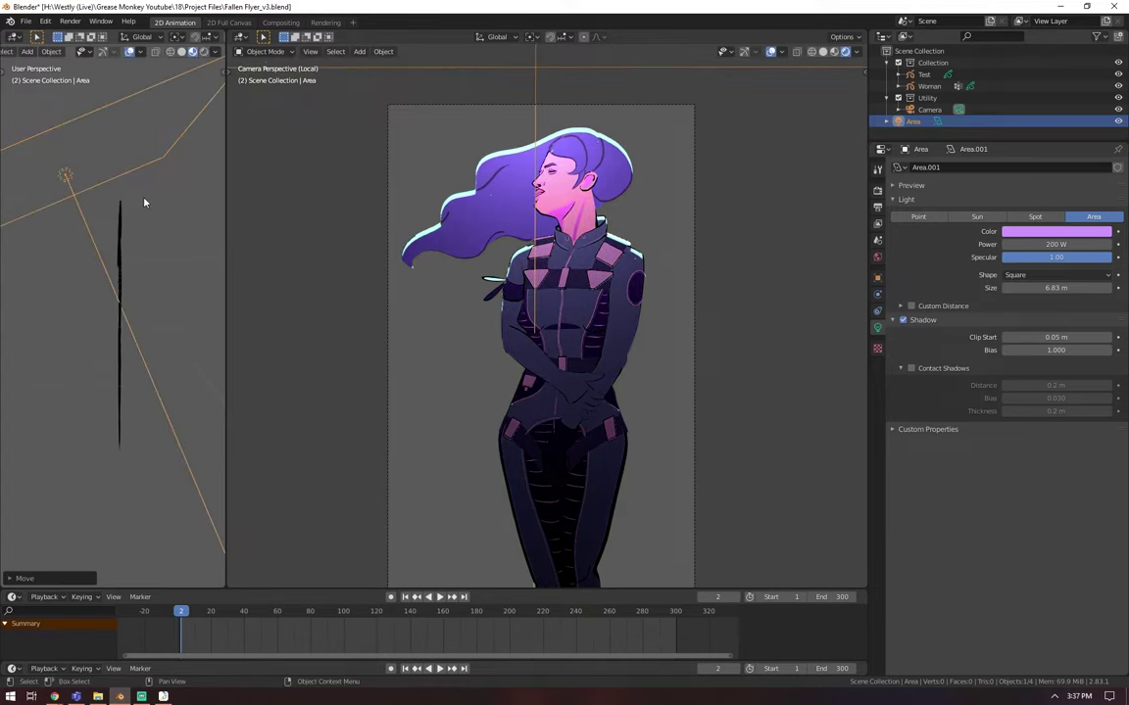
key("g")
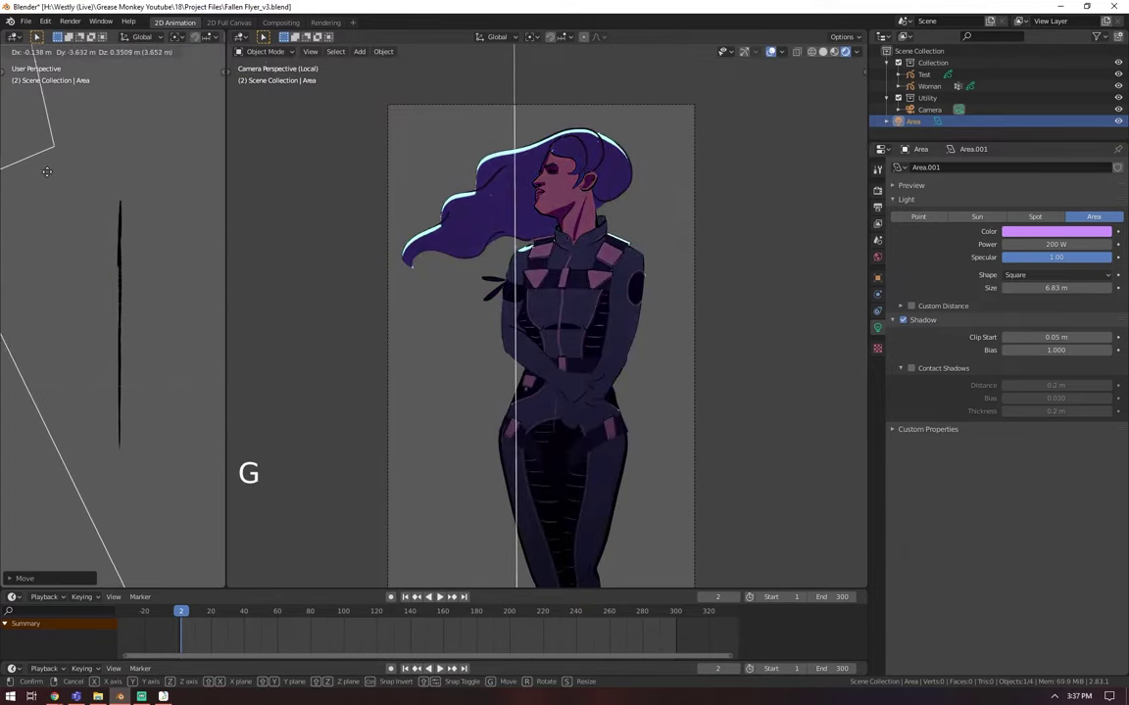
left_click(157, 172)
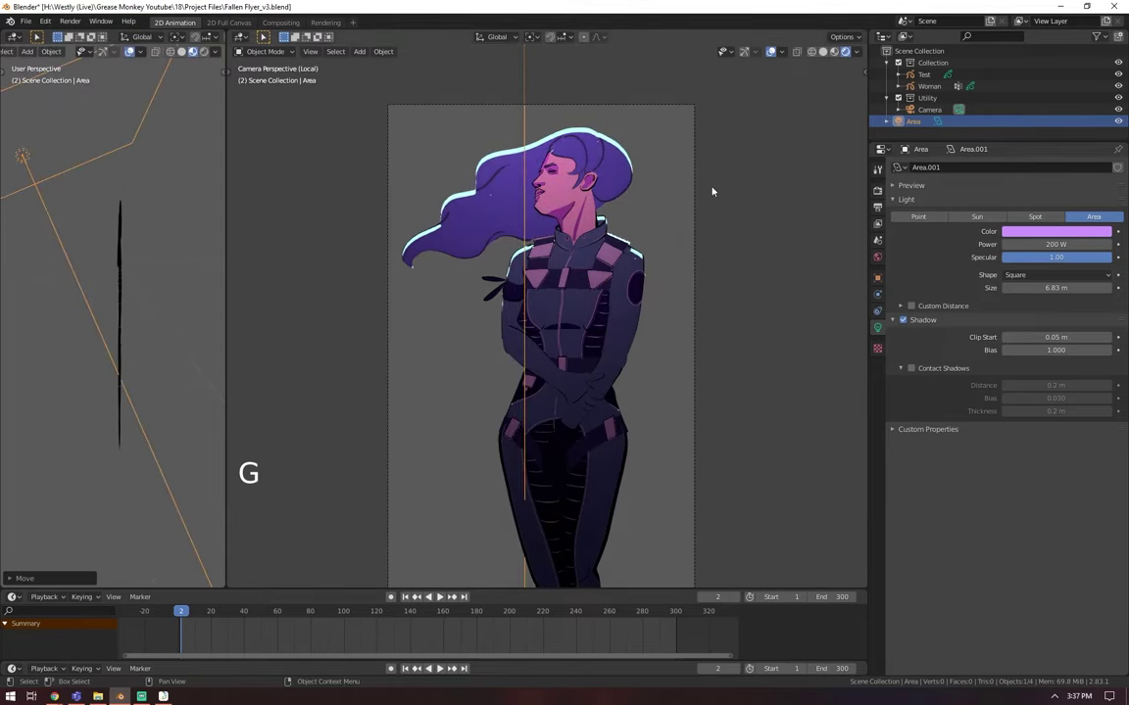
Step: Return the second viewport to the camera view and fit the camera frame in it
key("KP_0")
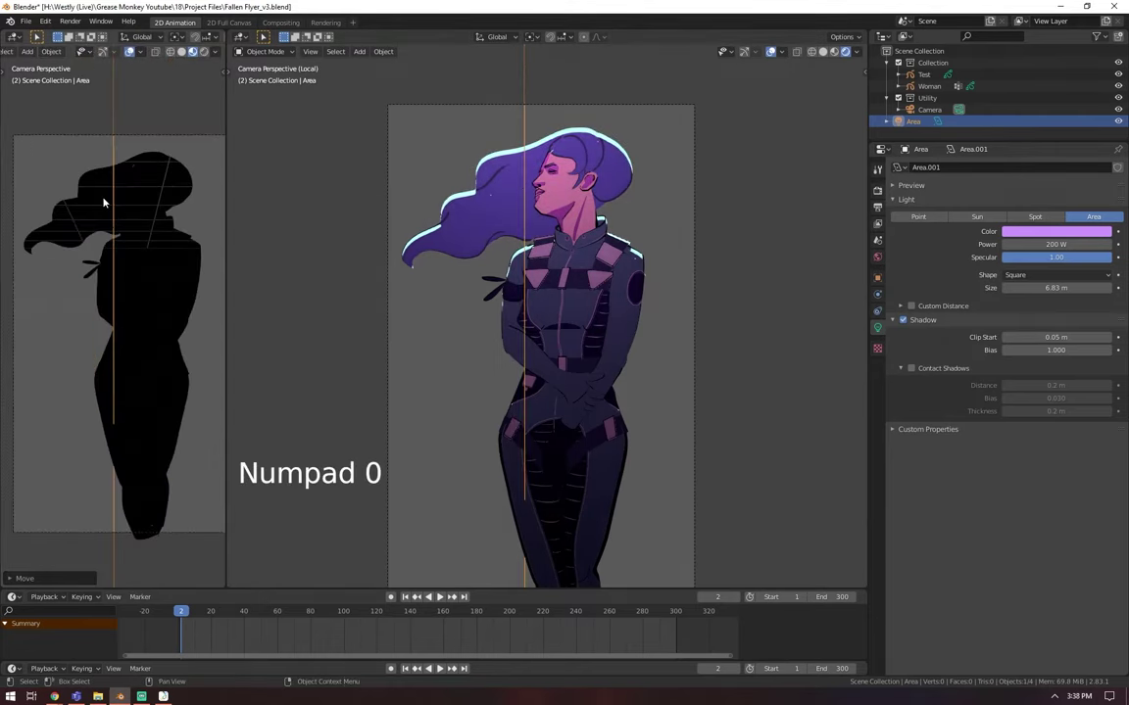
scroll(92, 176, "down", 2)
middle_click_drag(149, 230, 107, 254)
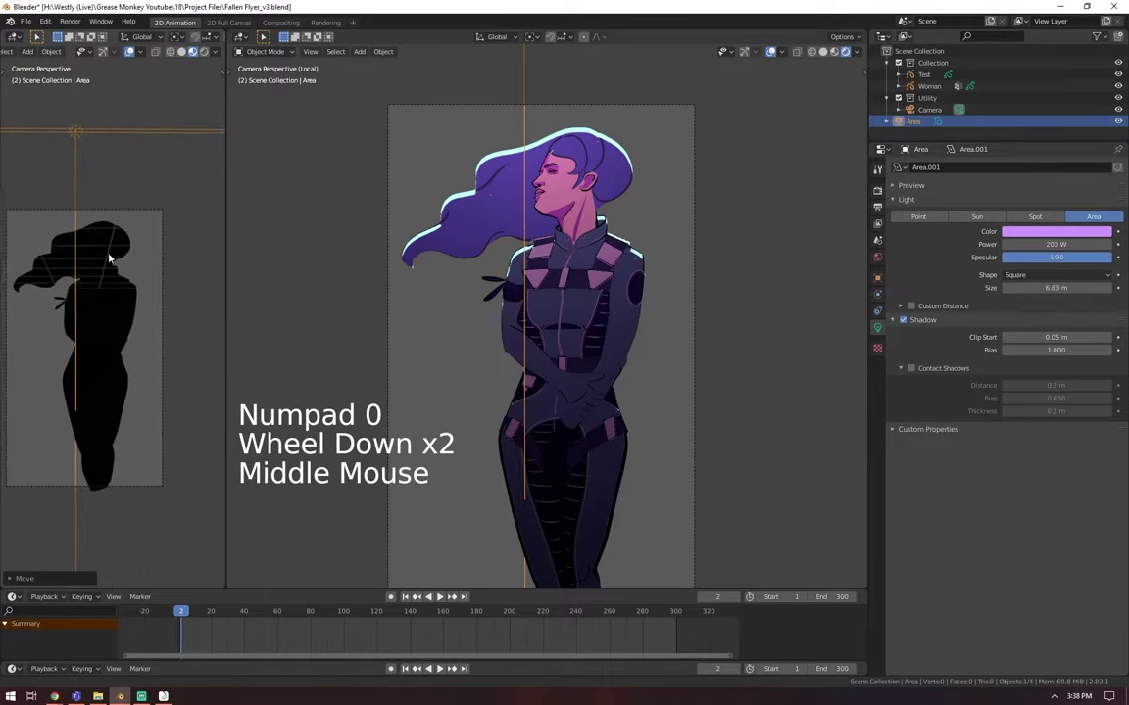
key("Home")
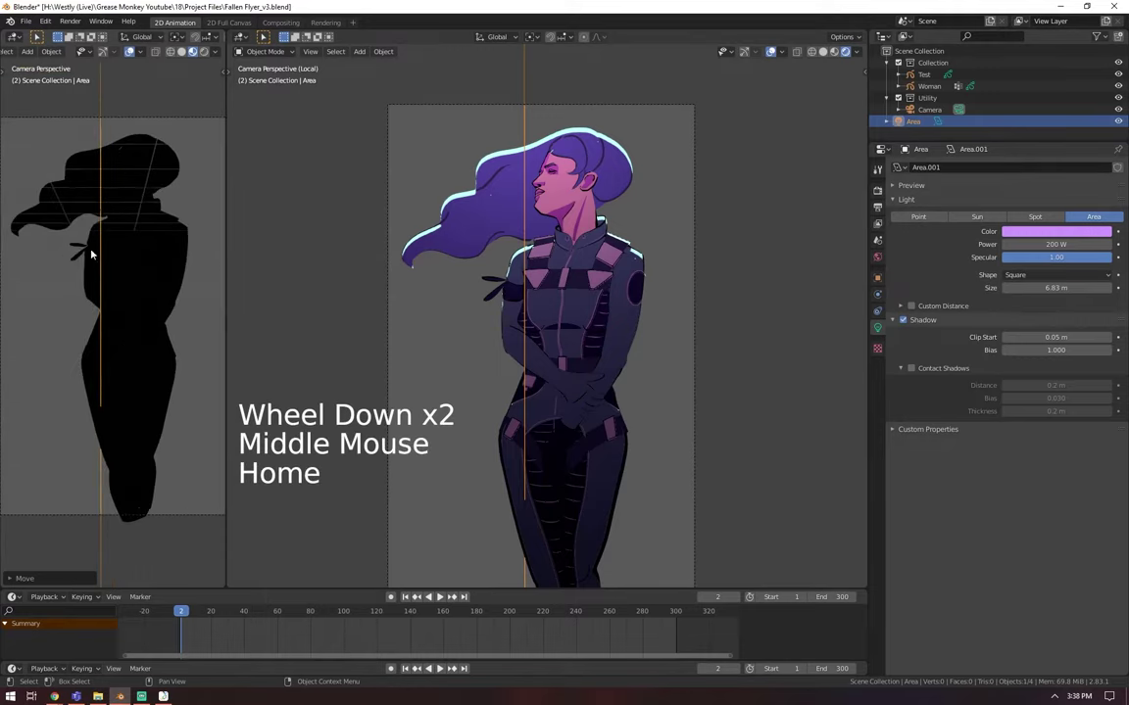
Step: Compare the lit Woman in the second viewport's shading modes, including Solid and Rendered, ending on Material Preview
left_click(192, 53)
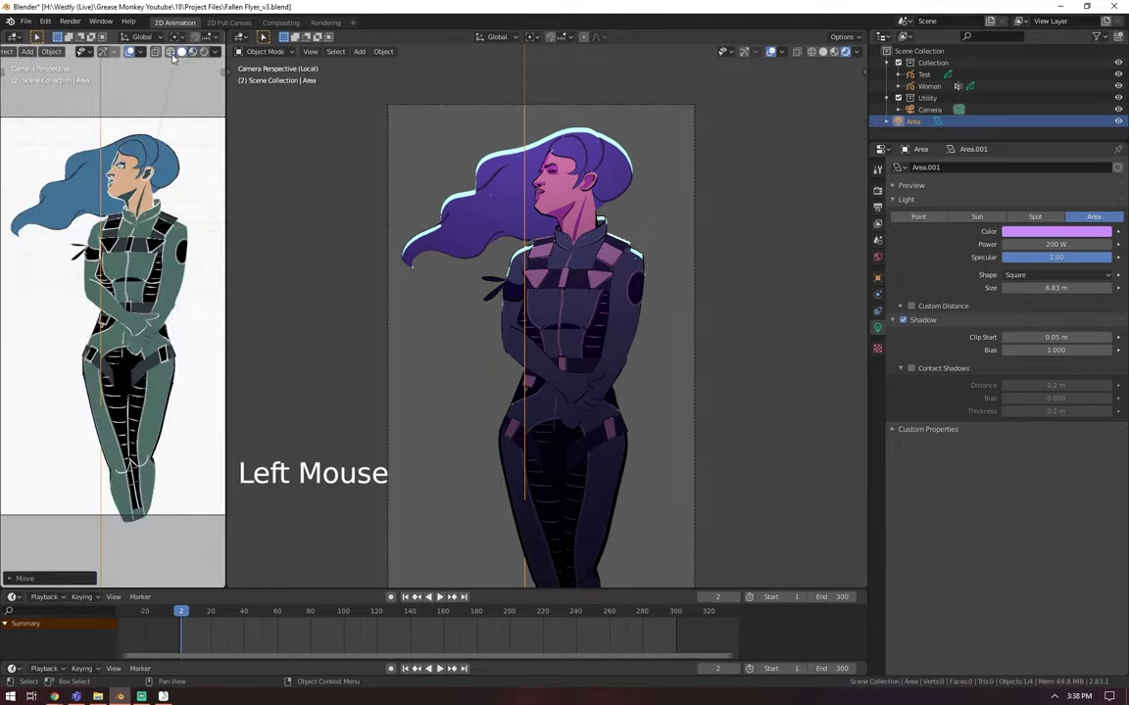
left_click(170, 52)
left_click(192, 52)
left_click(171, 52)
left_click(192, 52)
left_click(195, 52)
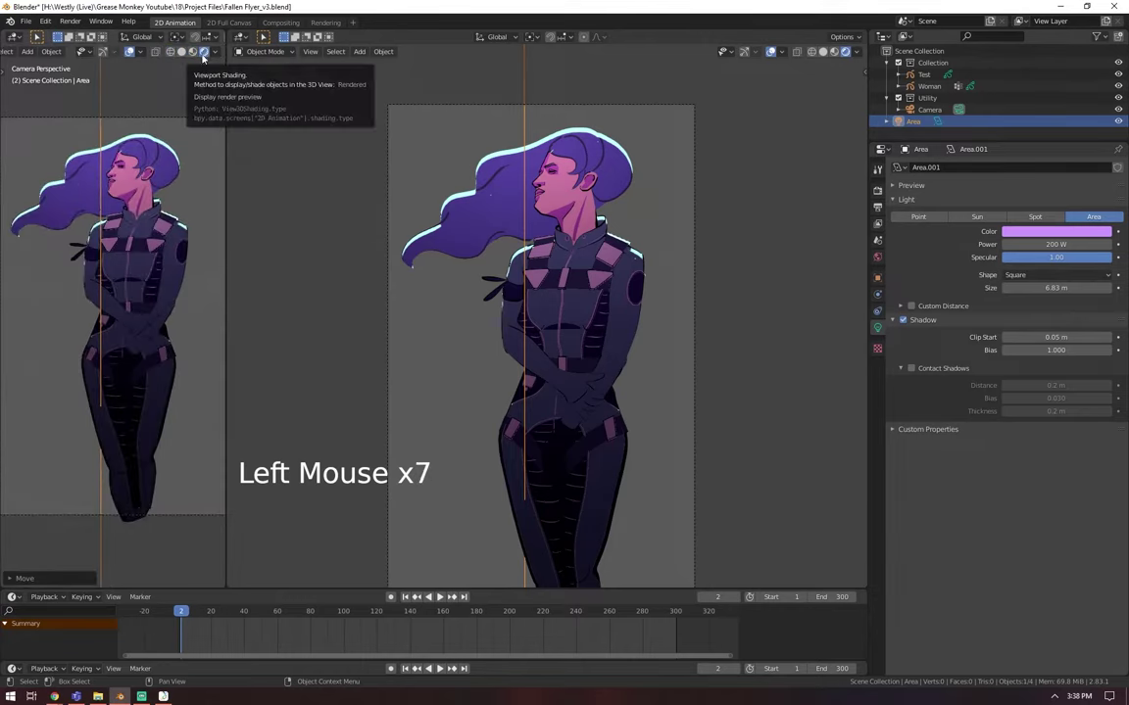
left_click(193, 52)
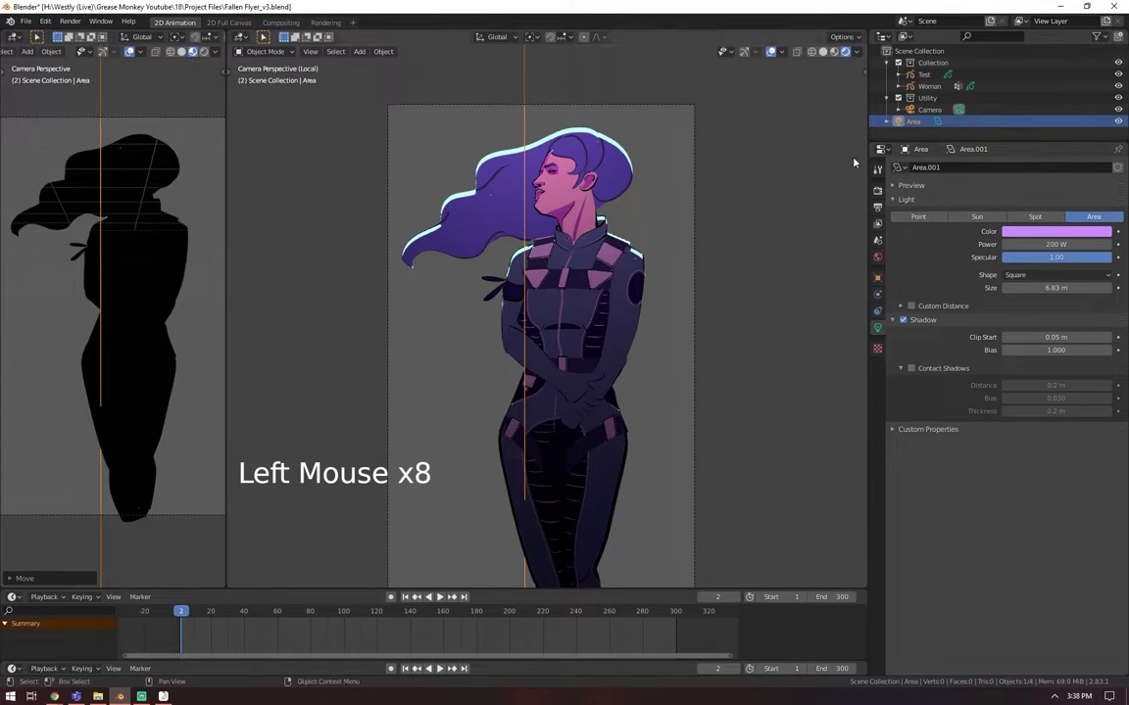
Step: Select the Woman object to show its Grease Pencil layers and frame it in the main camera view
left_click(927, 87)
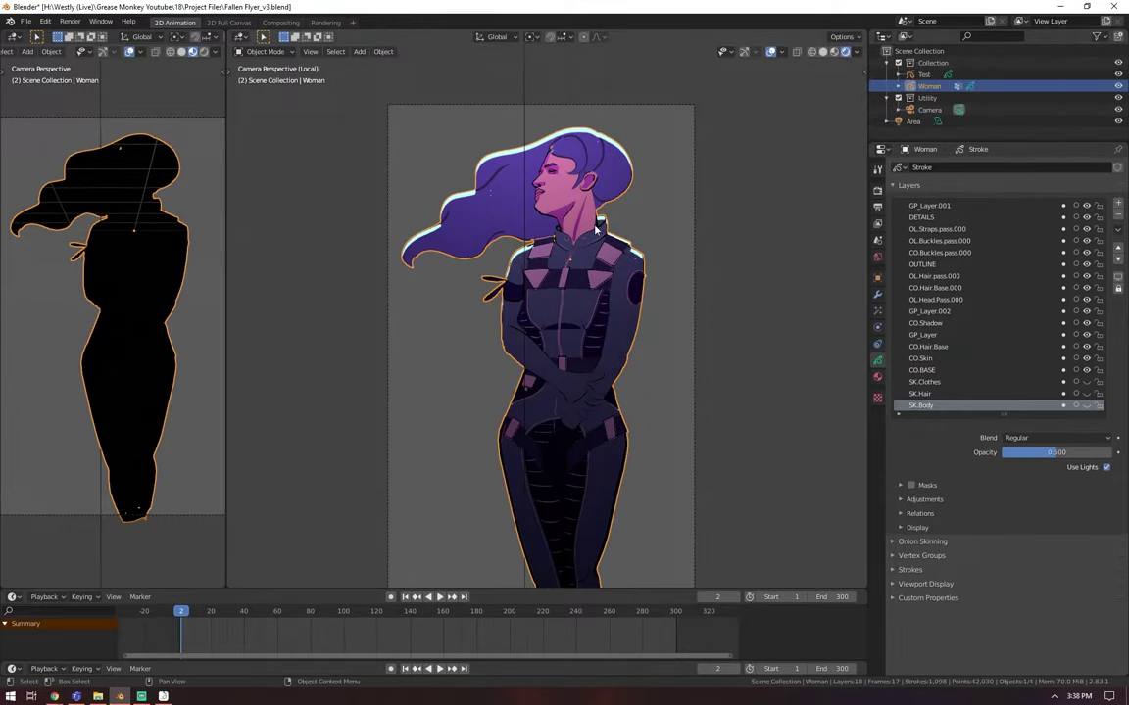
scroll(594, 228, "down", 2)
scroll(595, 228, "up", 2)
mouse_move(595, 228)
middle_mouse_down()
mouse_move(568, 225)
mouse_move(693, 269)
mouse_move(597, 240)
mouse_move(721, 260)
mouse_move(619, 232)
mouse_move(738, 260)
mouse_move(652, 243)
mouse_move(597, 215)
middle_mouse_up()
scroll(659, 259, "down", 1)
key("KP_0")
scroll(617, 235, "down", 1)
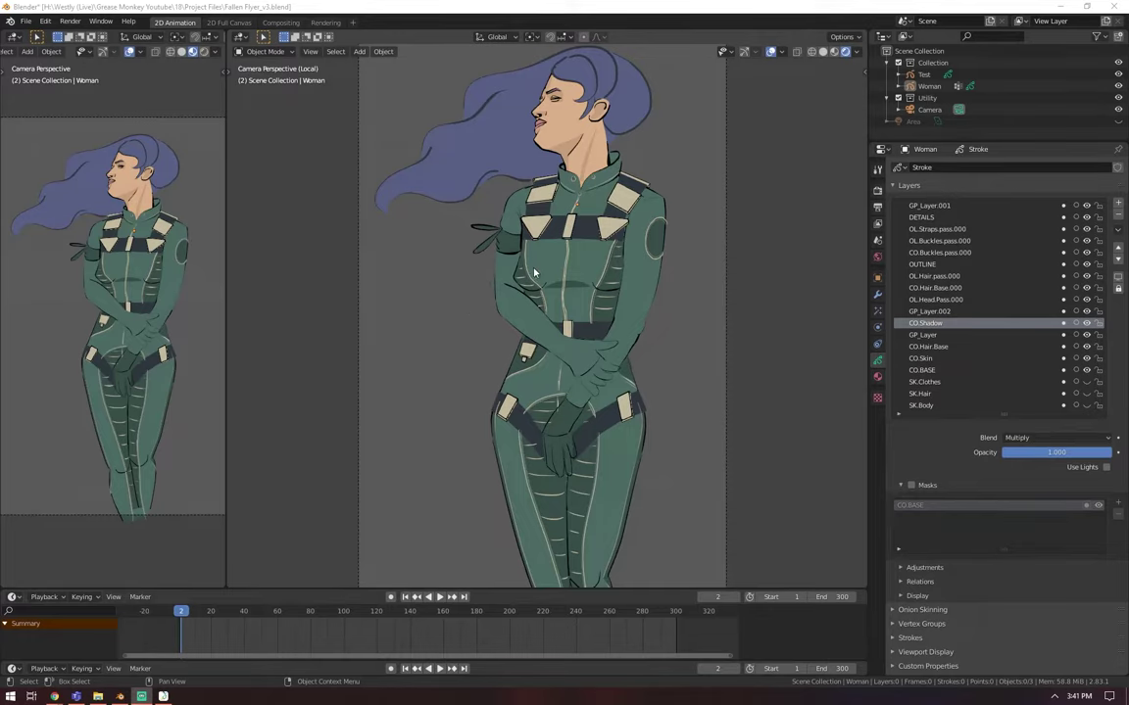
Step: Make CO.Shadow the active layer of the Woman
middle_click_drag(480, 241, 551, 271)
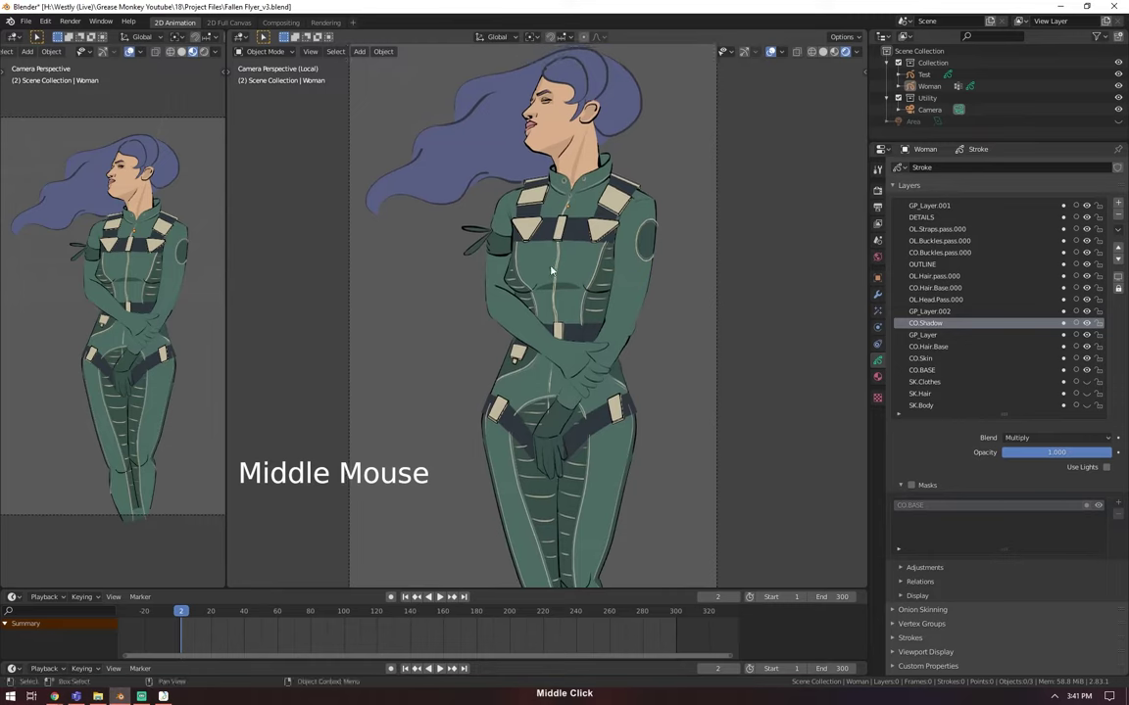
left_click(935, 312)
left_click(955, 323)
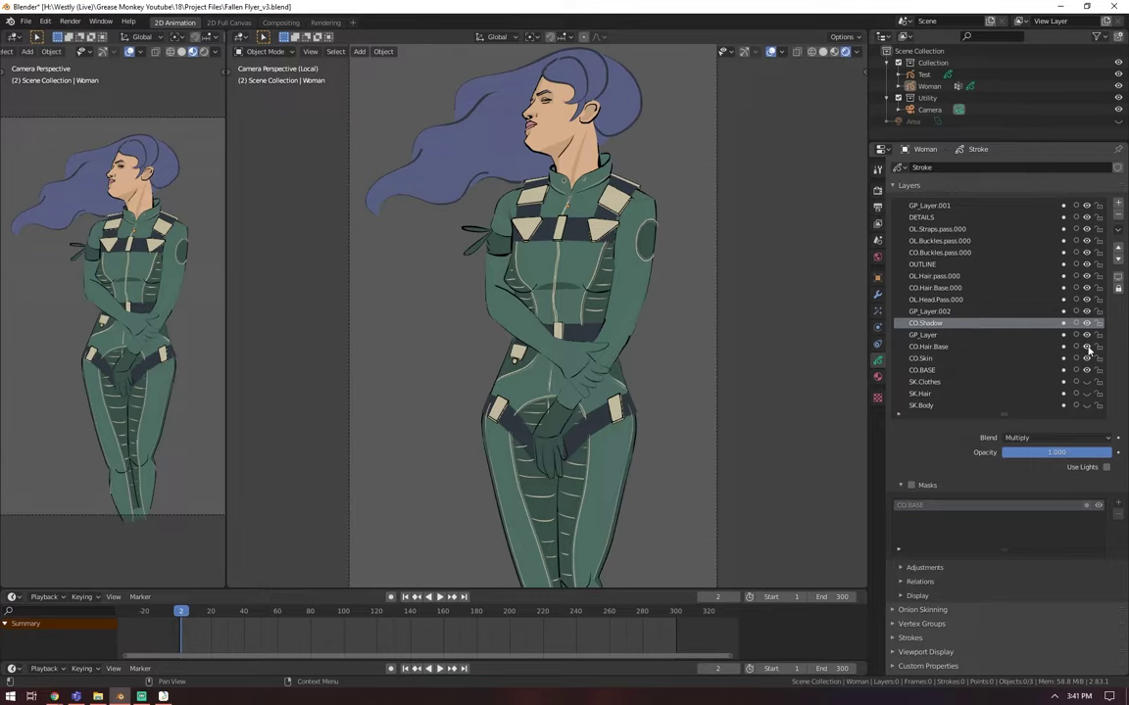
Step: Isolate the CO.BASE layer and reveal CO.Skin, CO.Hair.Base, GP_Layer and CO.Shadow one at a time
left_click_drag(1086, 358, 980, 192)
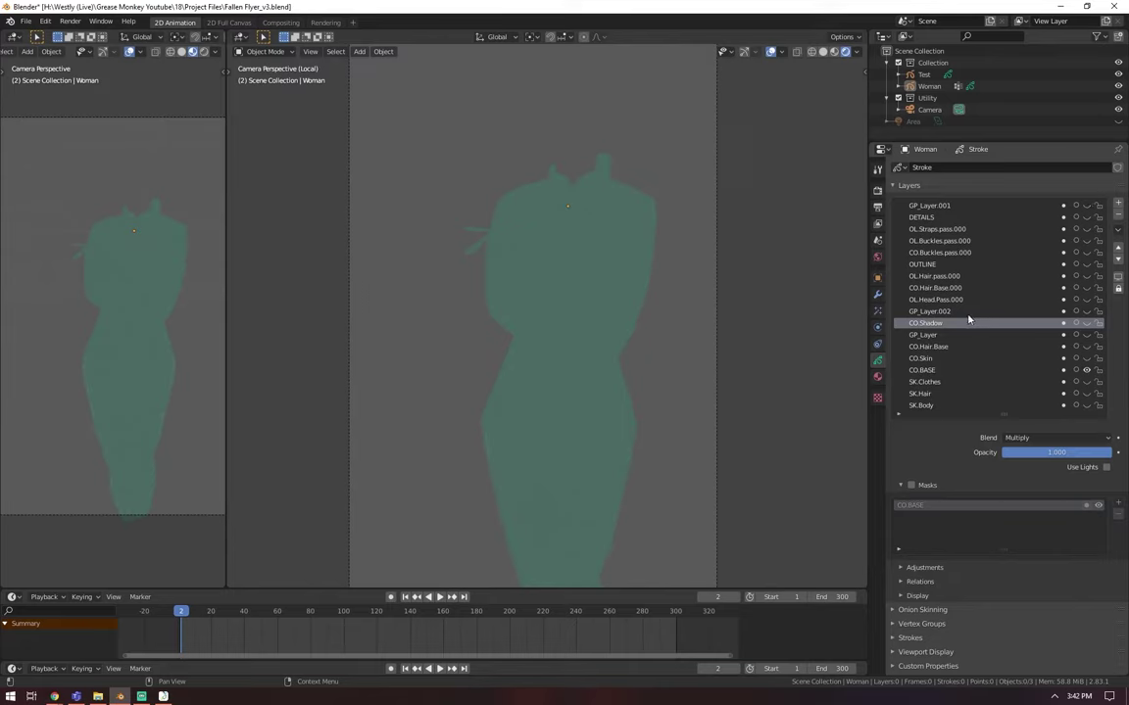
left_click(1085, 357)
left_click(1086, 347)
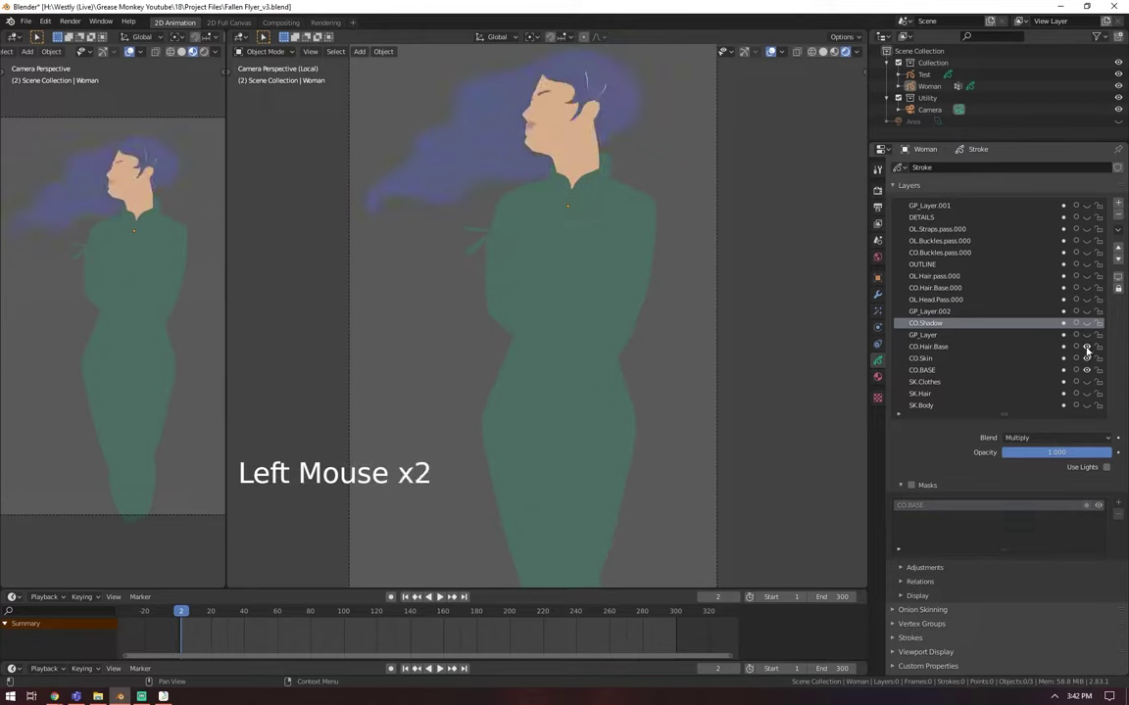
left_click(1086, 335)
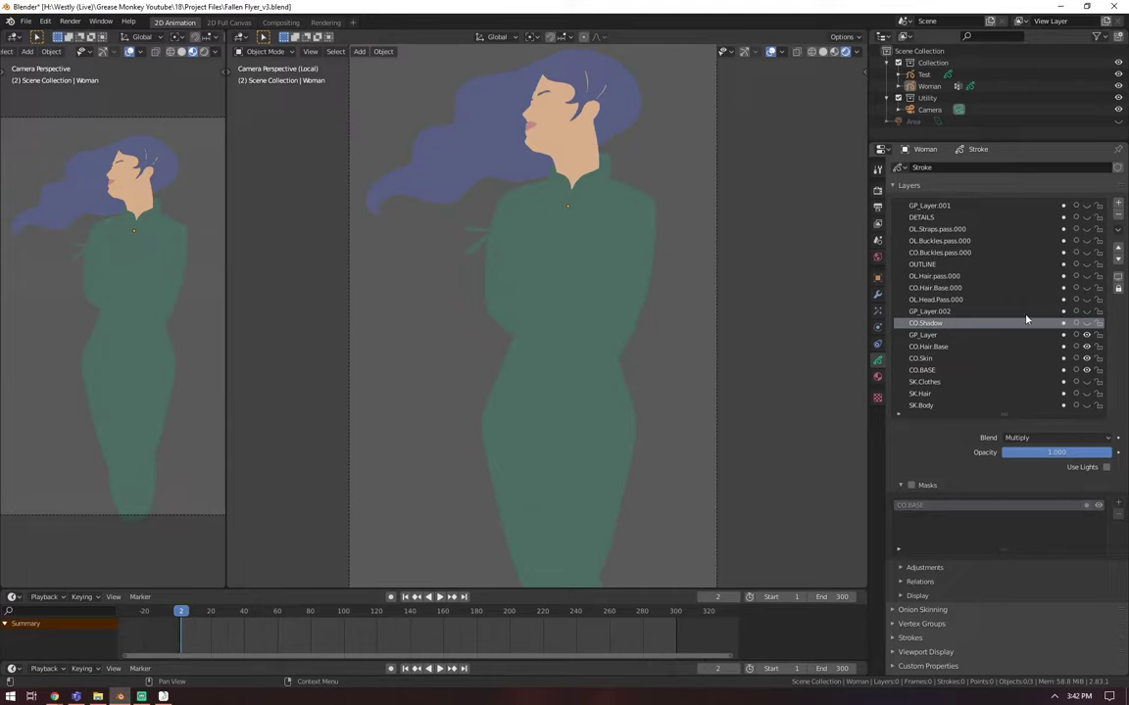
left_click(1086, 323)
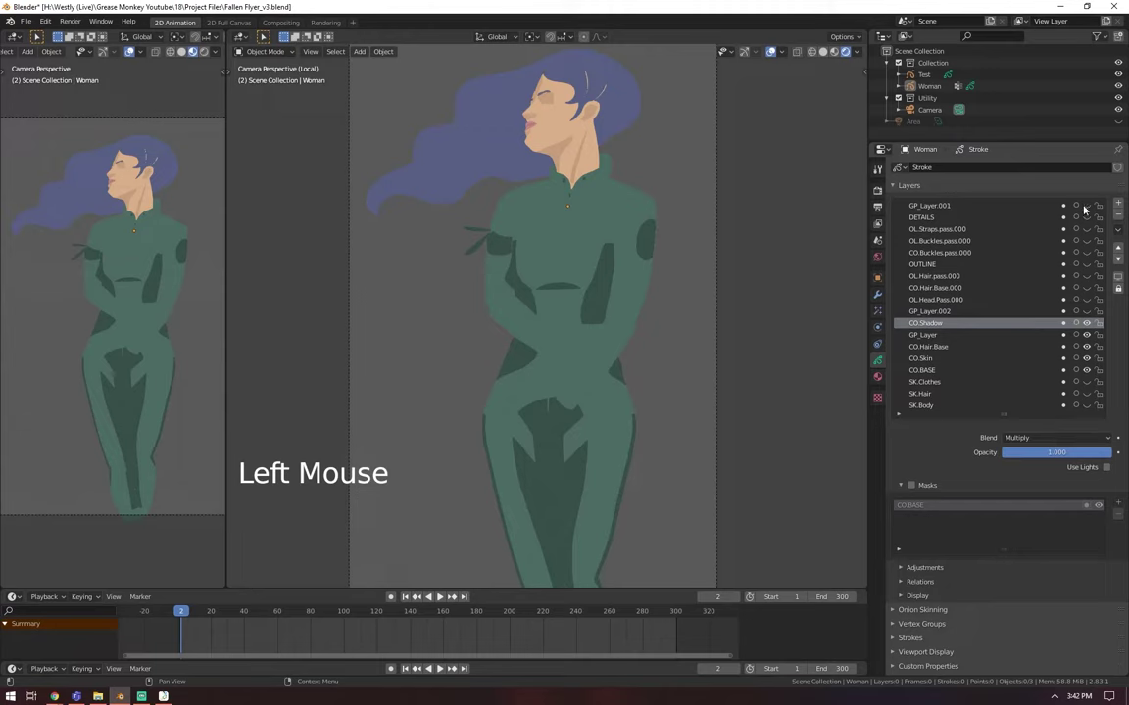
mouse_move(1084, 206)
left_mouse_down()
mouse_move(1085, 300)
mouse_move(1085, 206)
left_mouse_up()
left_click(1086, 311)
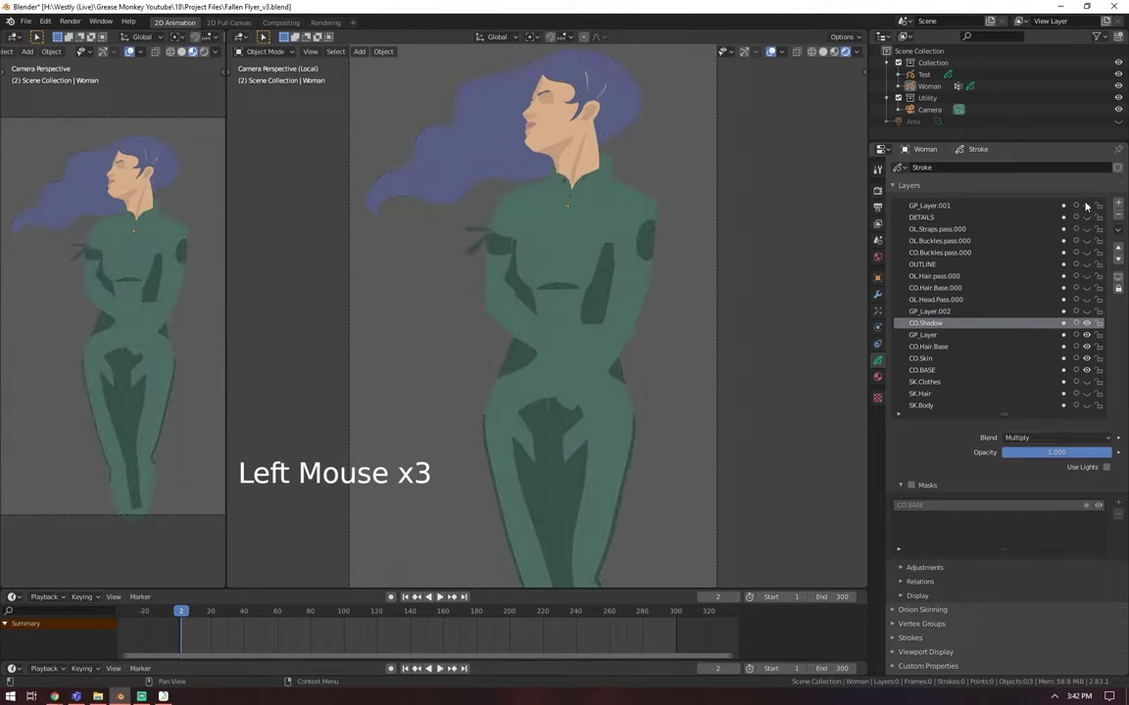
Step: Set the CO.Shadow layer's blend mode to Regular and inspect the shadow shapes around the face and neck up close
left_click(1036, 435)
left_click(1008, 435)
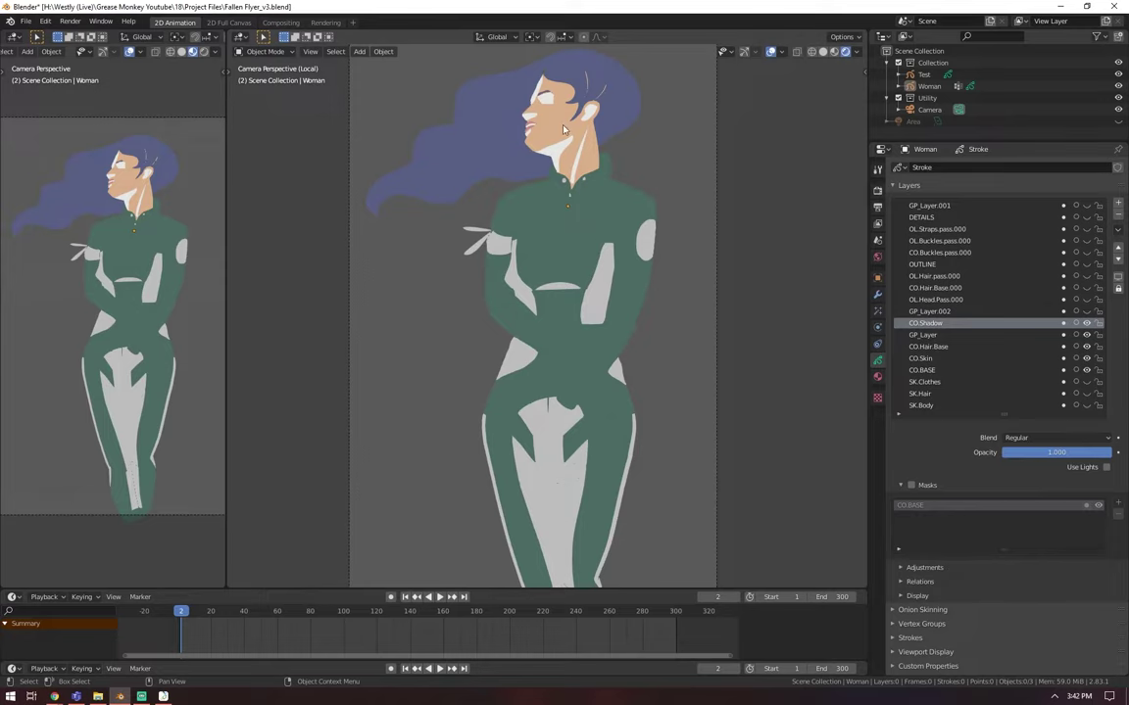
scroll(564, 128, "up", 3)
middle_click_drag(563, 128, 450, 285)
scroll(655, 361, "up", 9)
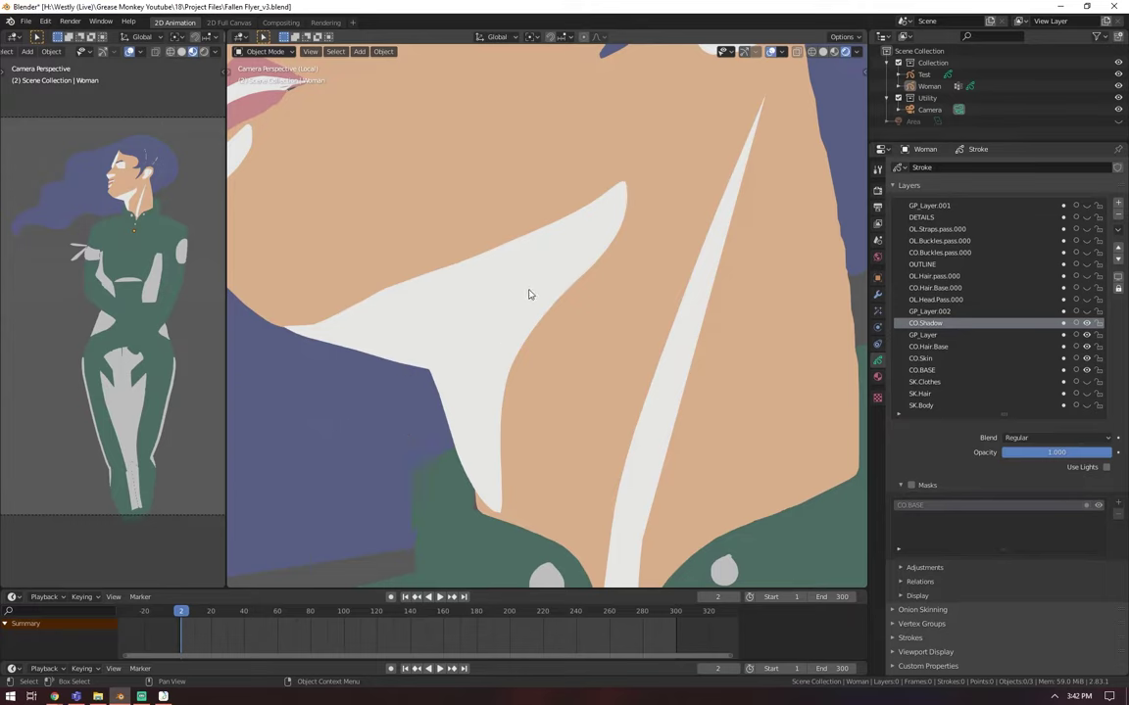
scroll(529, 294, "down", 9)
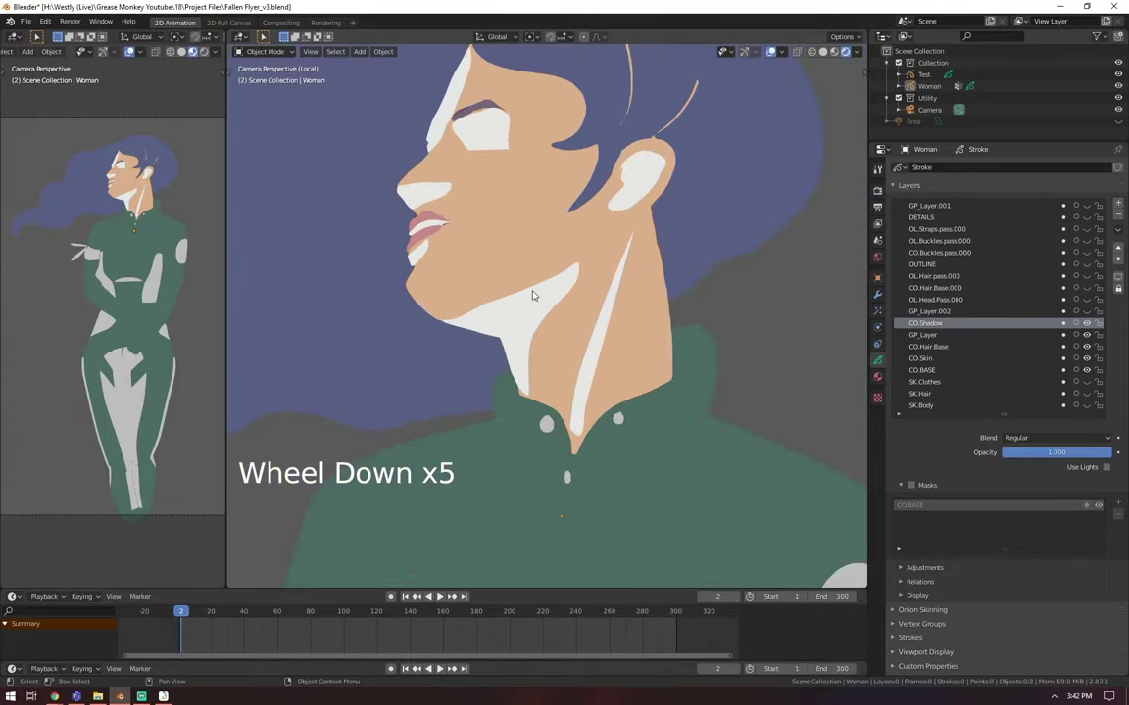
middle_click_drag(542, 291, 550, 159)
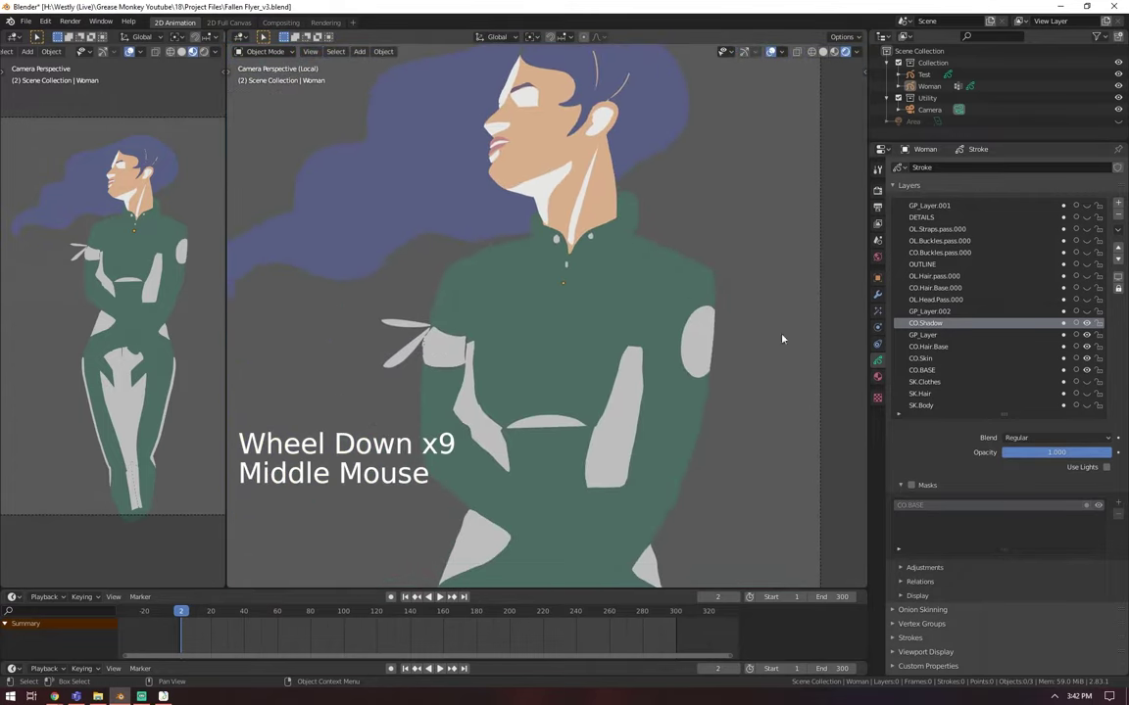
Step: Set the CO.Shadow layer's blend mode to Multiply
left_click(936, 326)
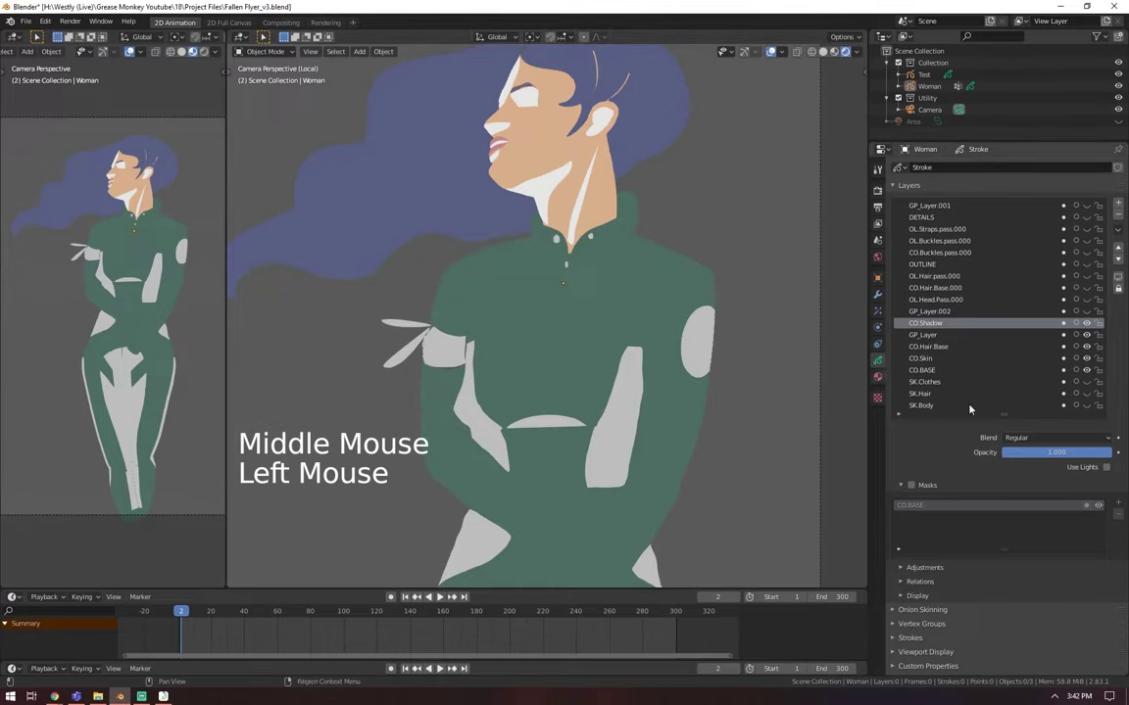
left_click(1032, 440)
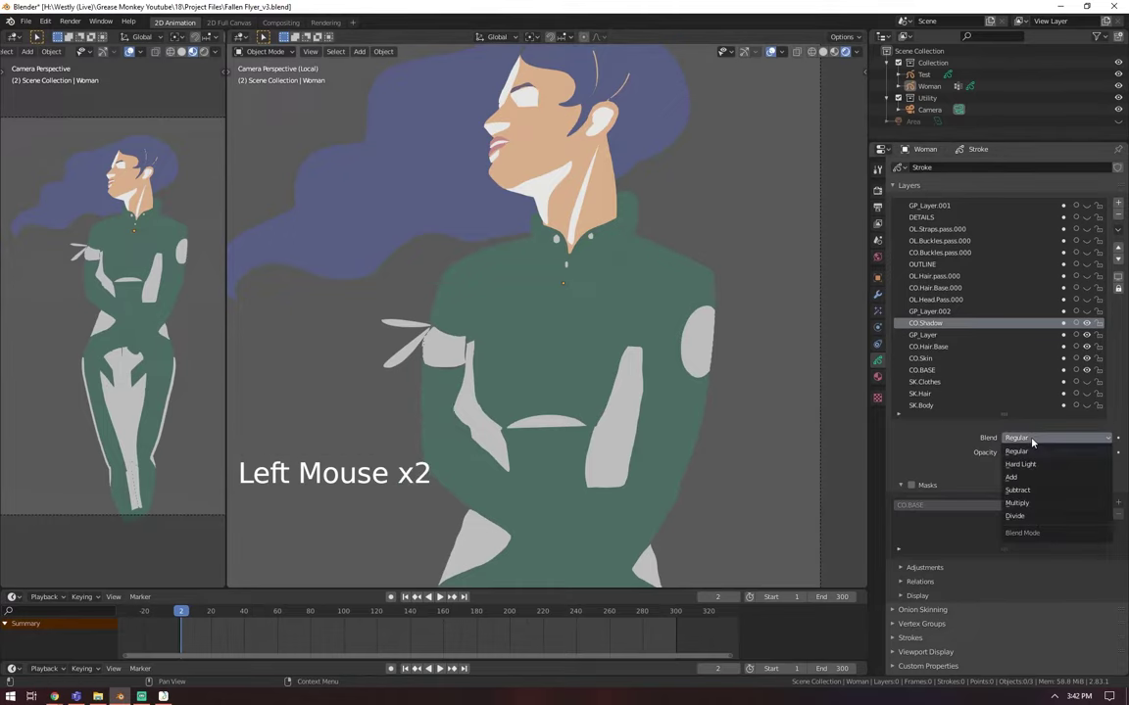
left_click(1017, 502)
middle_click(704, 433)
middle_click_drag(703, 433, 686, 397)
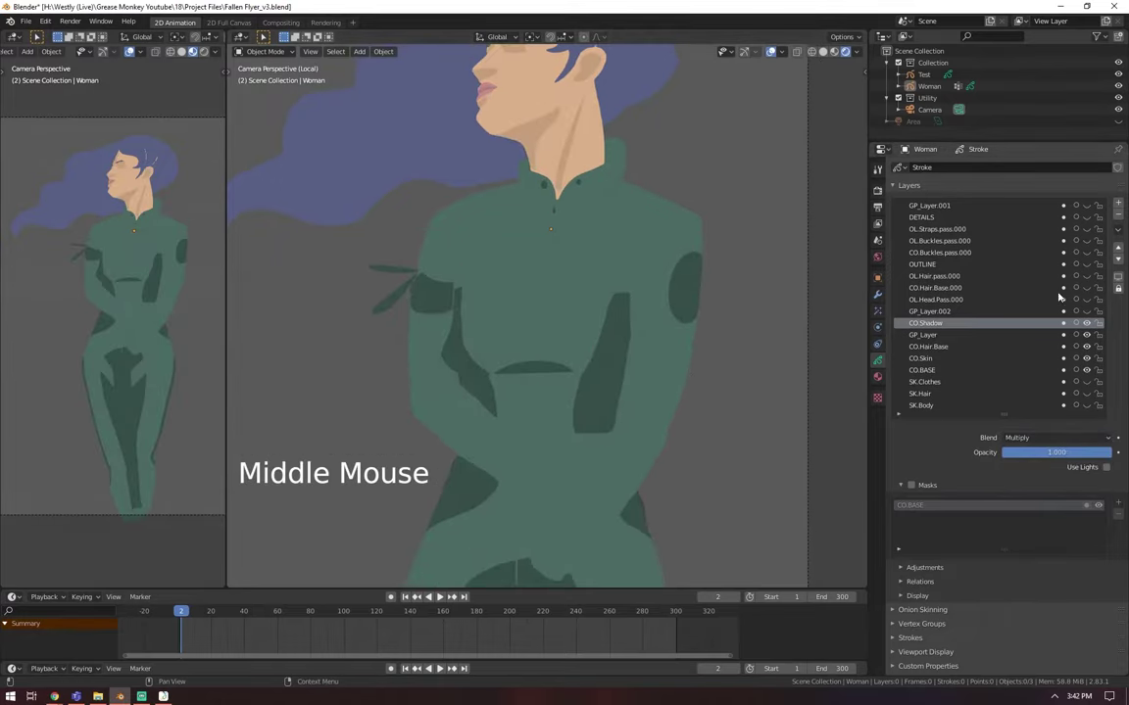
Step: Show all the layers above CO.Shadow again, including the outline, details, straps, buckles, hair and head layers
left_click_drag(1086, 264, 1086, 298)
scroll(666, 282, "down", 3)
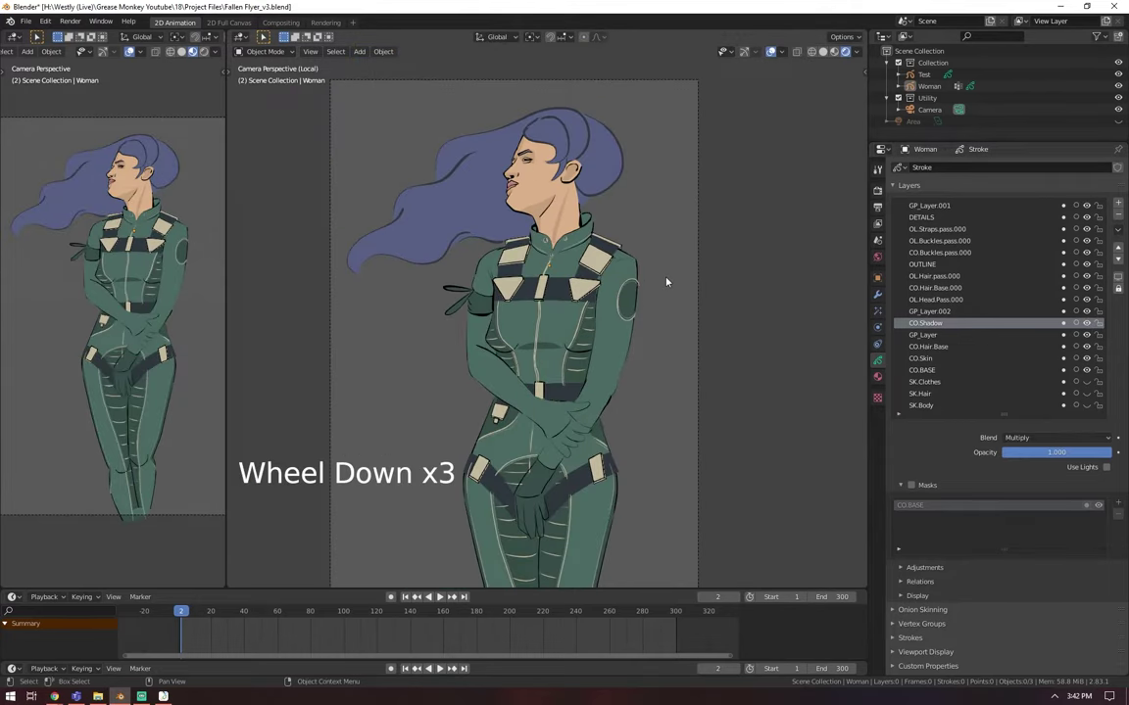
scroll(524, 266, "up", 2)
middle_click_drag(521, 265, 559, 245)
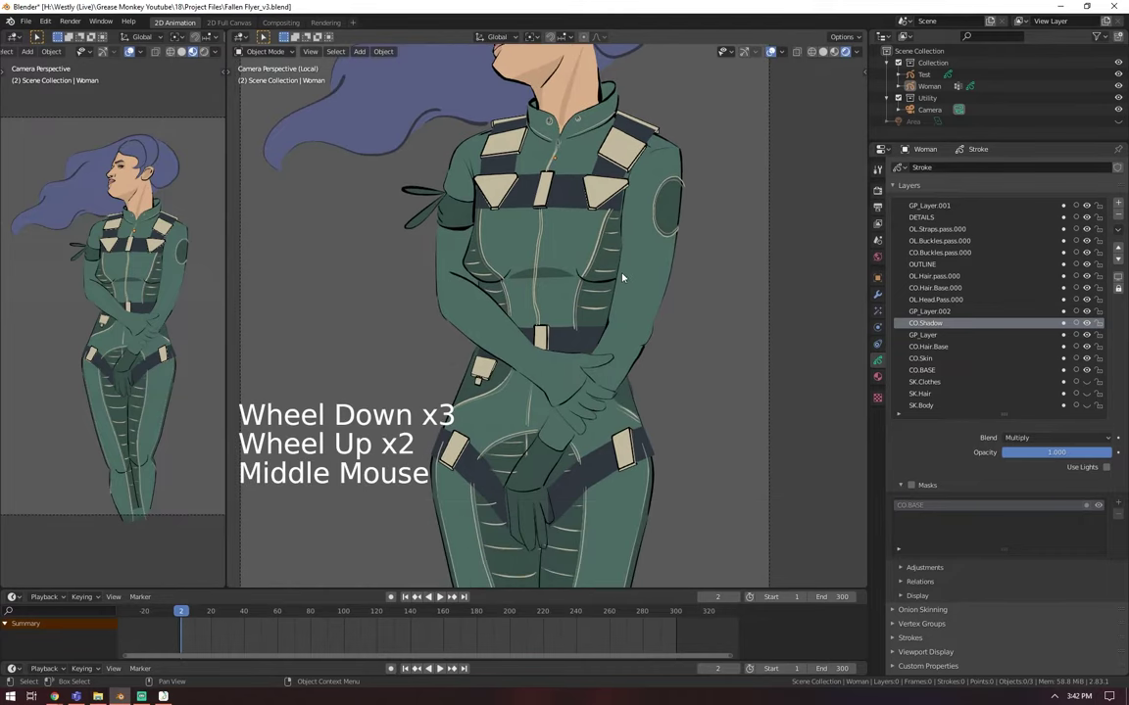
Step: Toggle the CO.Shadow layer's visibility to compare the suit with and without shadows, leaving the layer shown
left_click(1086, 322)
left_click(1085, 322)
left_click(1086, 322)
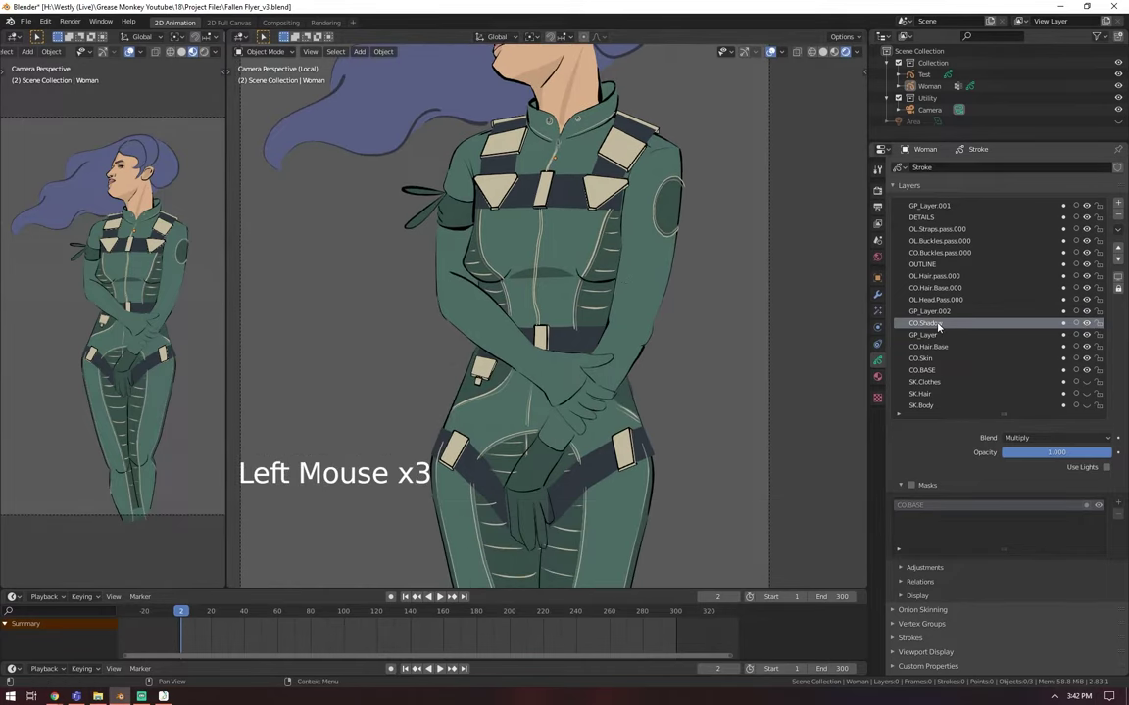
middle_click_drag(707, 396, 806, 335)
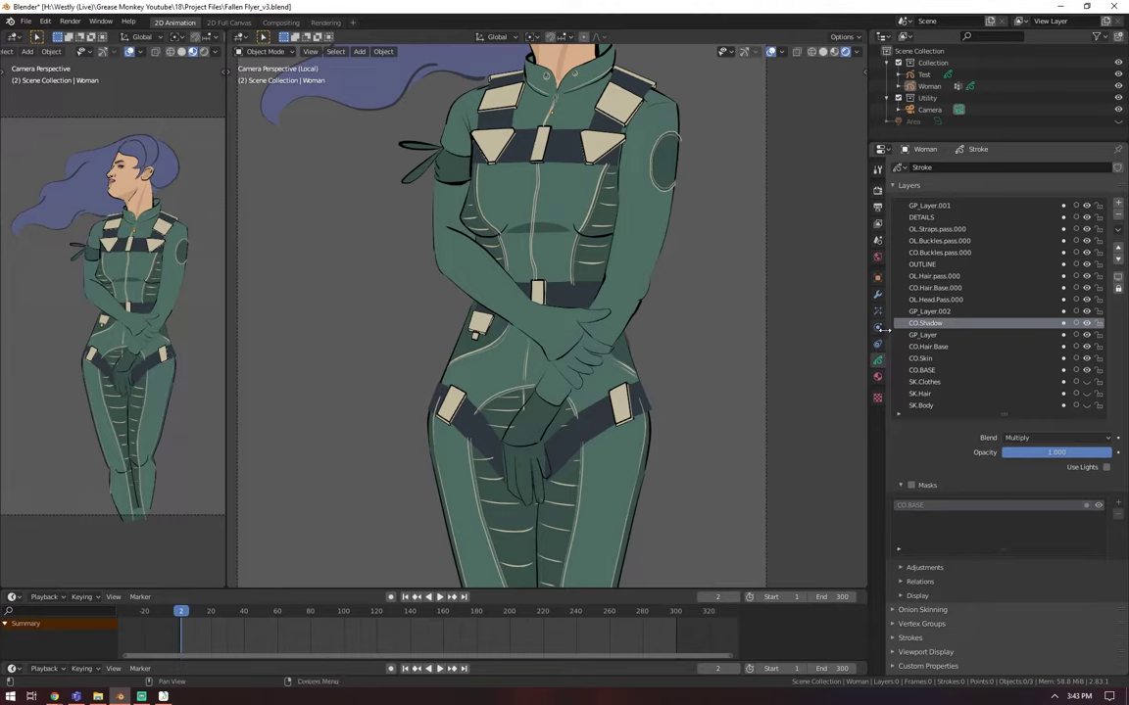
Step: Add a Tint modifier to the Woman, limited to the CO.Shadow layer, and change its tint colour to a warm tone
left_click(877, 293)
left_click(965, 169)
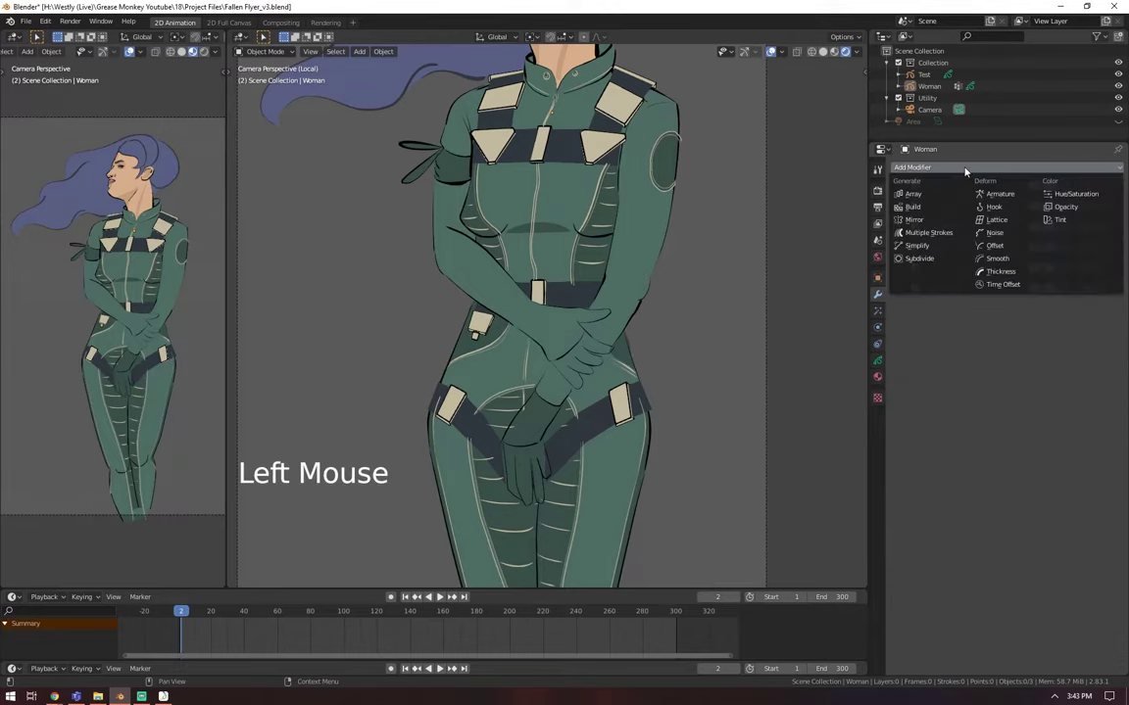
left_click(1060, 219)
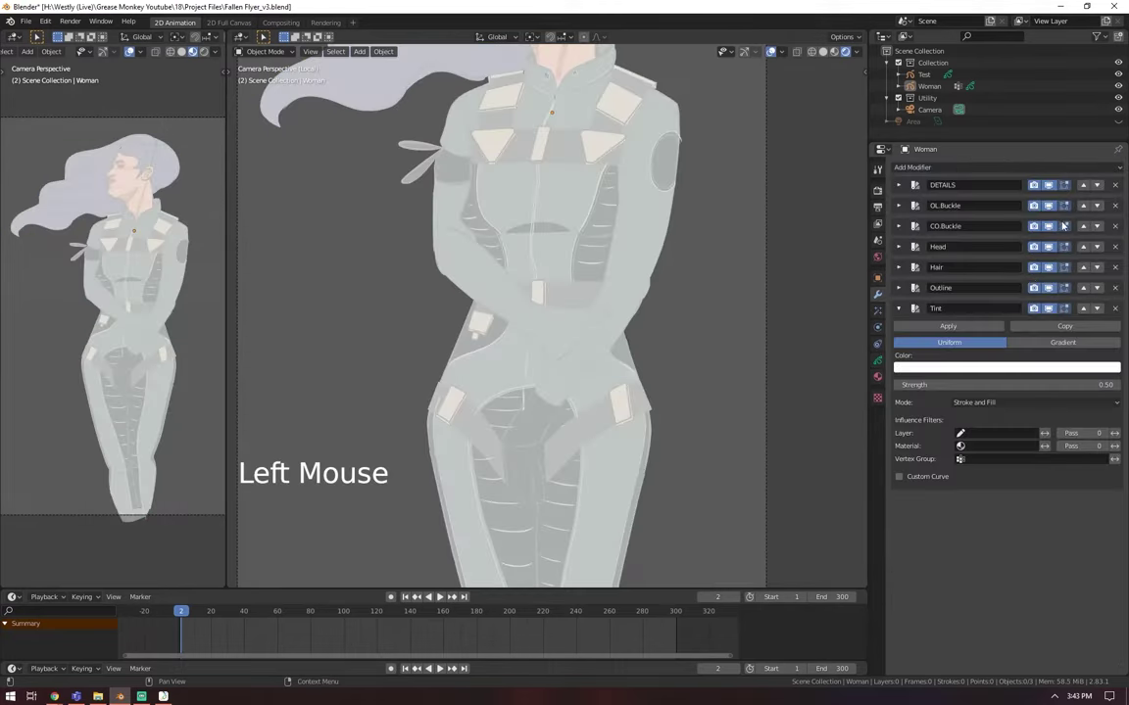
left_click(980, 433)
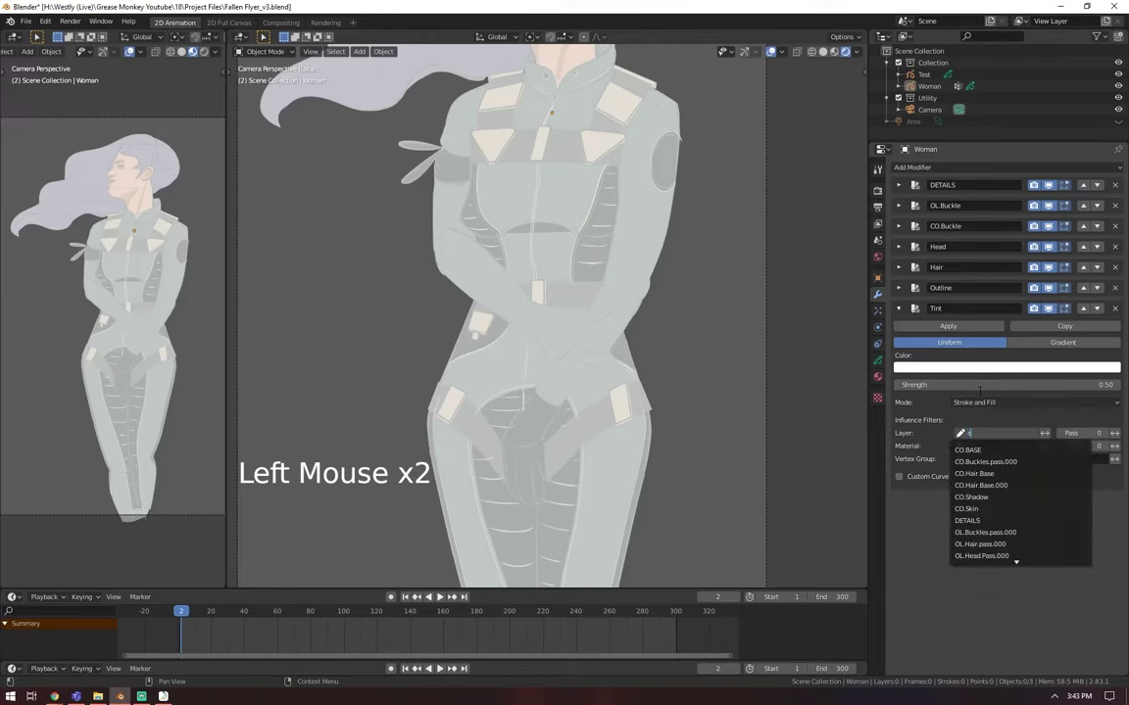
type("sha")
left_click(982, 451)
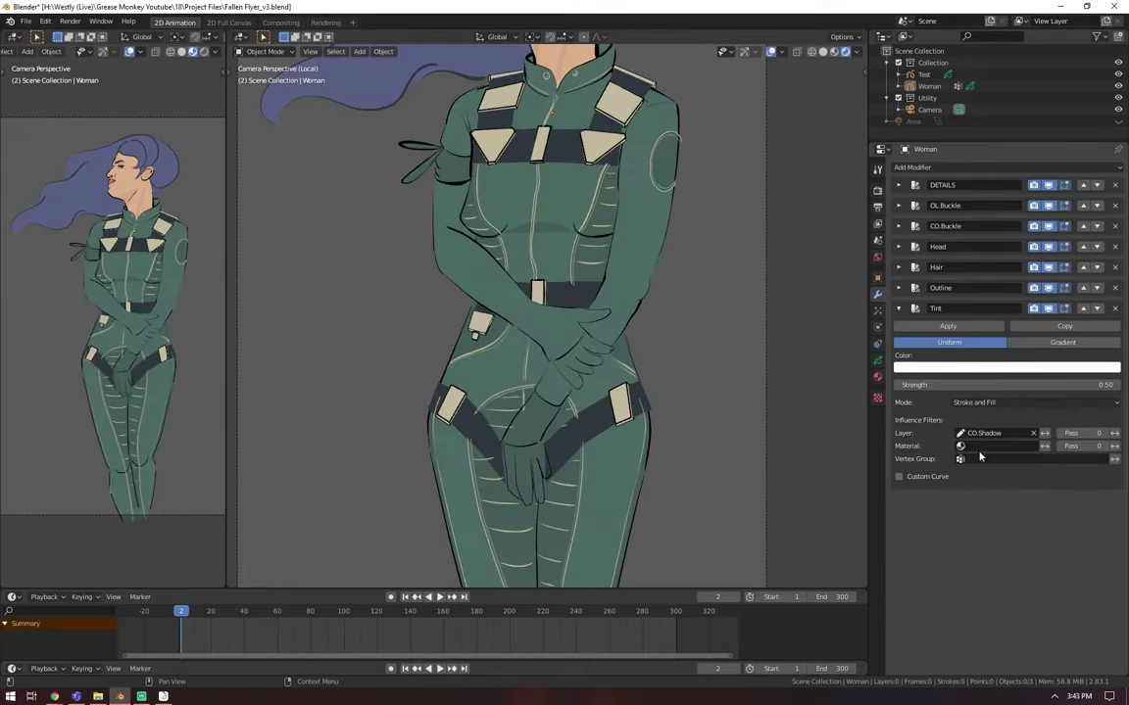
left_click(992, 368)
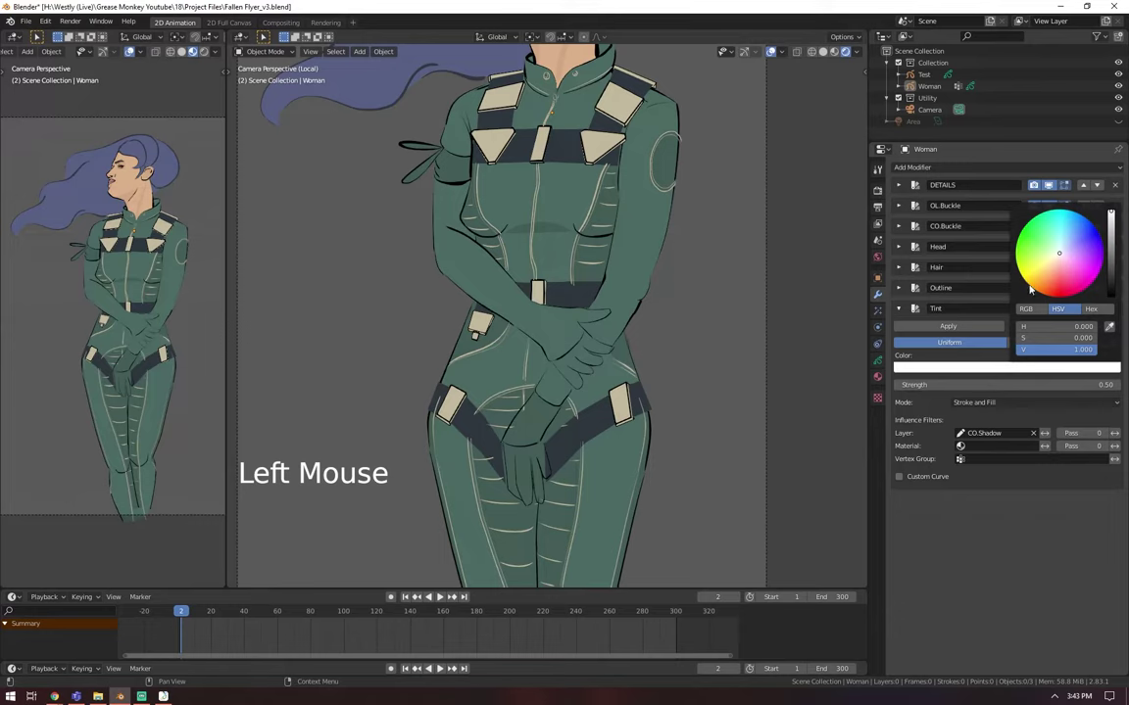
mouse_move(1063, 250)
left_mouse_down()
mouse_move(1084, 217)
mouse_move(1041, 262)
mouse_move(1066, 244)
mouse_move(1110, 294)
left_mouse_up()
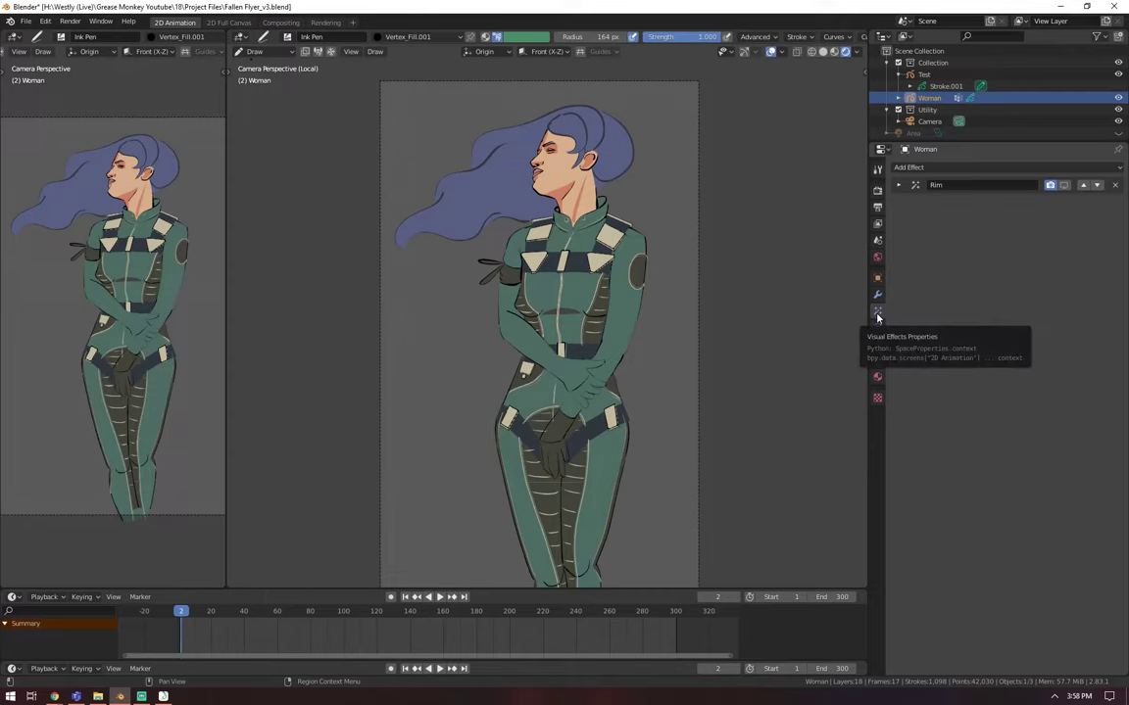
Step: Add a Flip visual effect to the Woman and repeatedly toggle its Horizontal option to compare the mirrored and unmirrored drawing
left_click(907, 167)
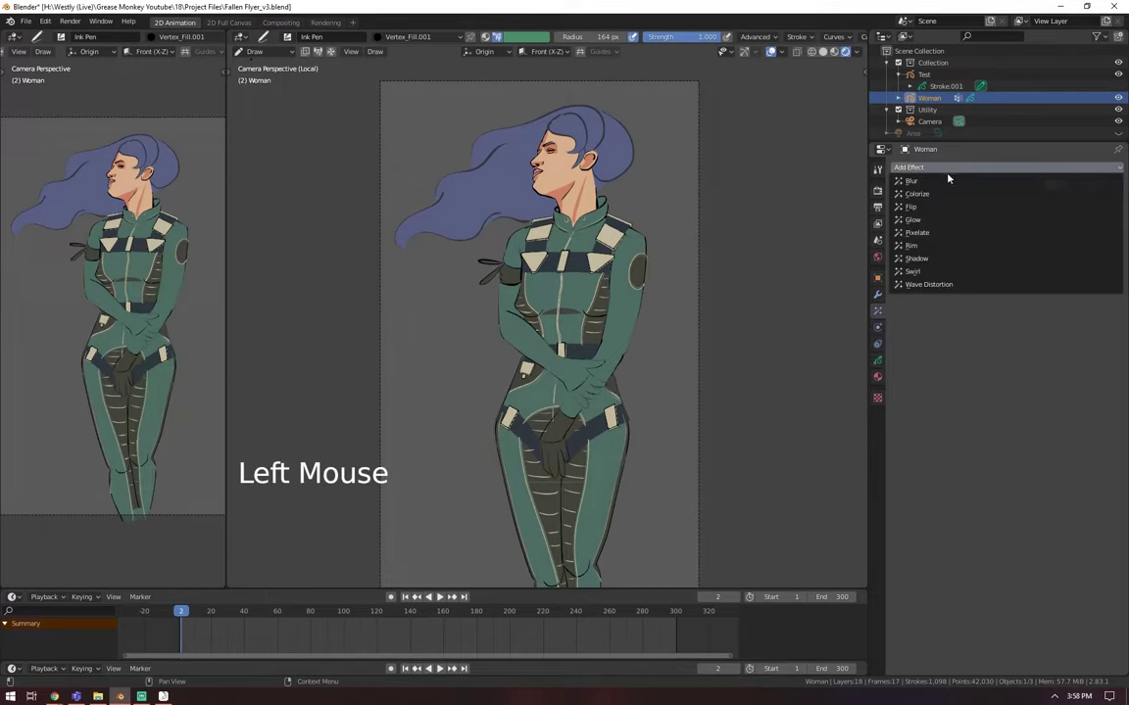
left_click(911, 206)
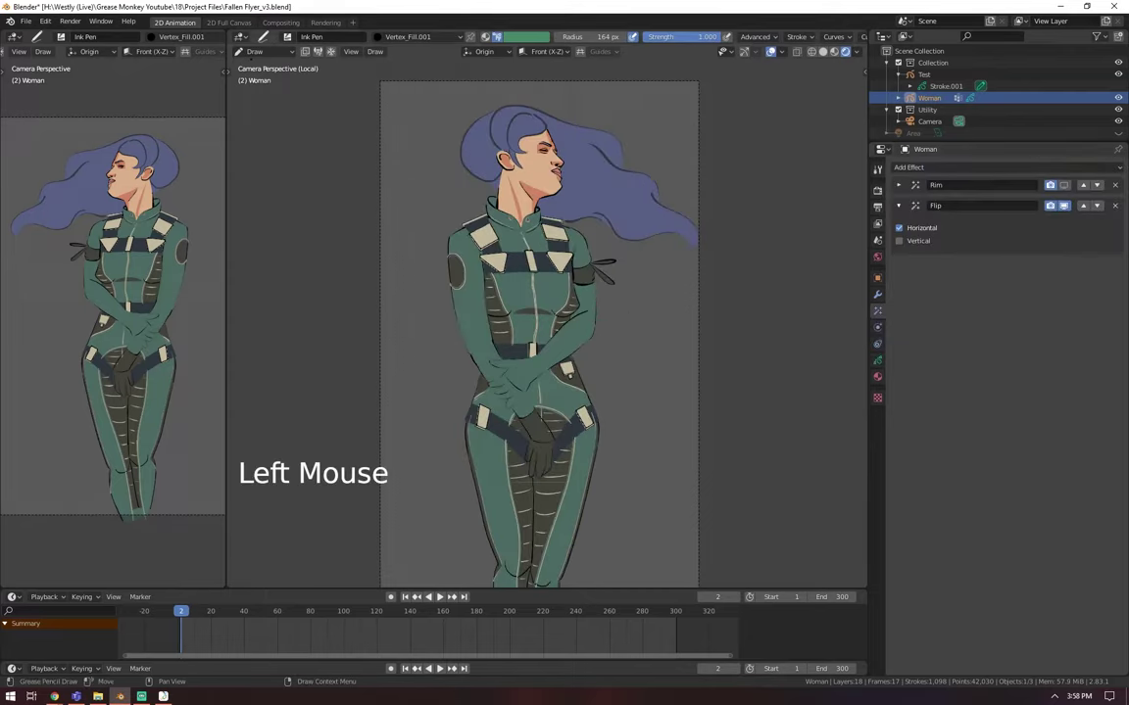
left_click(900, 228)
left_click(900, 228)
left_click(900, 229)
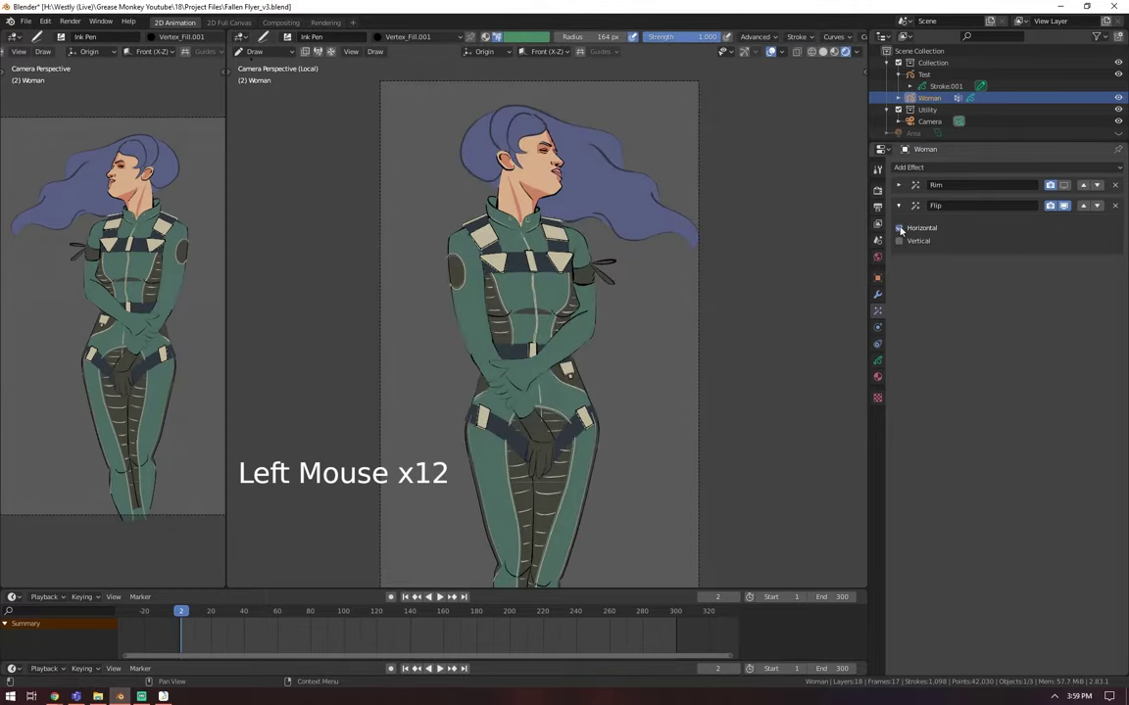
left_click(901, 228)
left_click(900, 228)
left_click(900, 229)
left_click(900, 229)
left_click(900, 229)
left_click(901, 228)
left_click(900, 228)
left_click(901, 230)
left_click(901, 229)
left_click(900, 229)
left_click(900, 229)
left_click(900, 229)
left_click(900, 229)
left_click(901, 229)
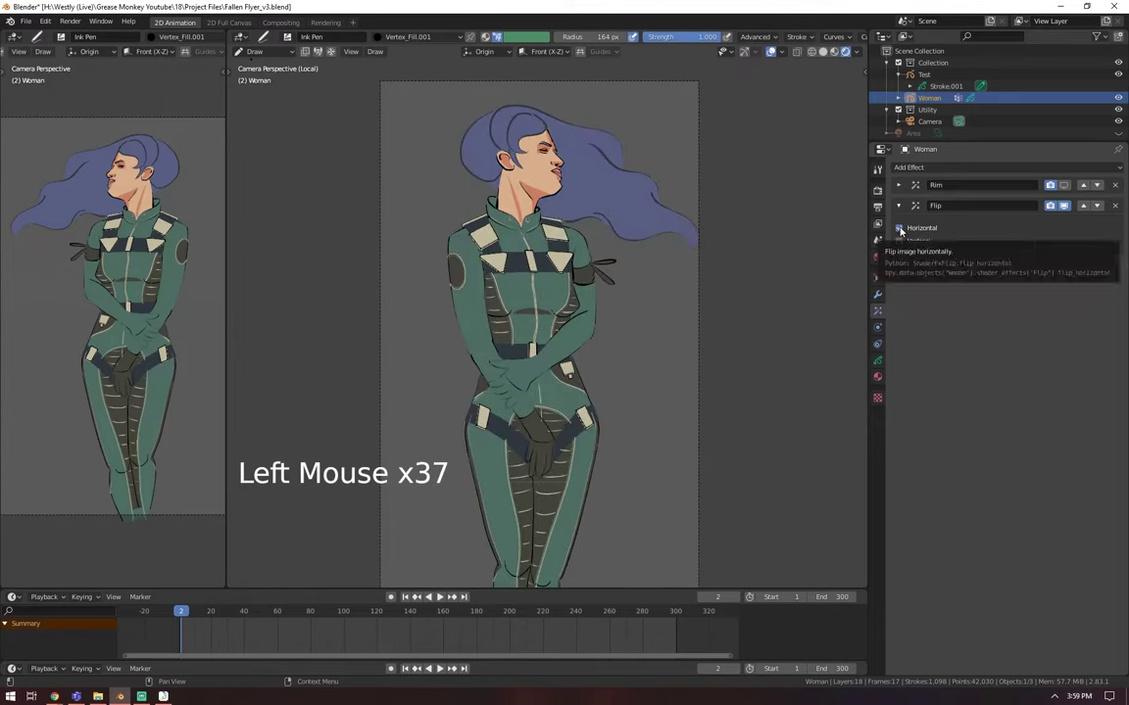
left_click(900, 229)
left_click(900, 230)
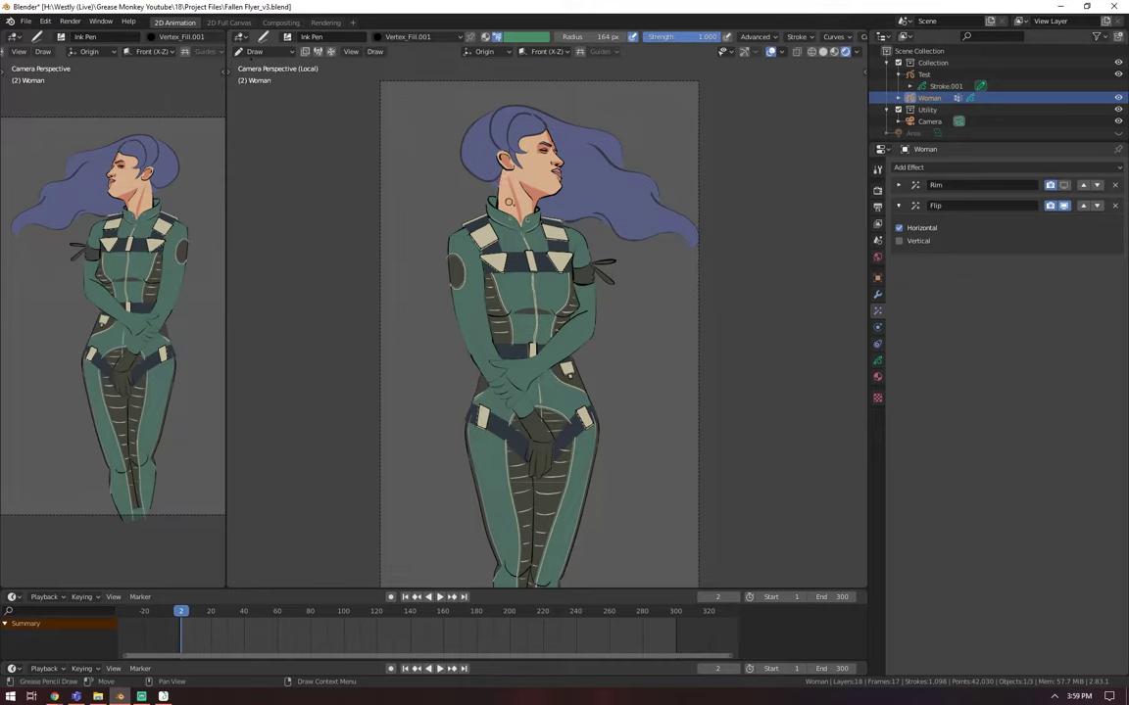
left_click(898, 231)
left_click(899, 231)
left_click(898, 232)
left_click(898, 231)
left_click(898, 232)
left_click(898, 231)
left_click(899, 231)
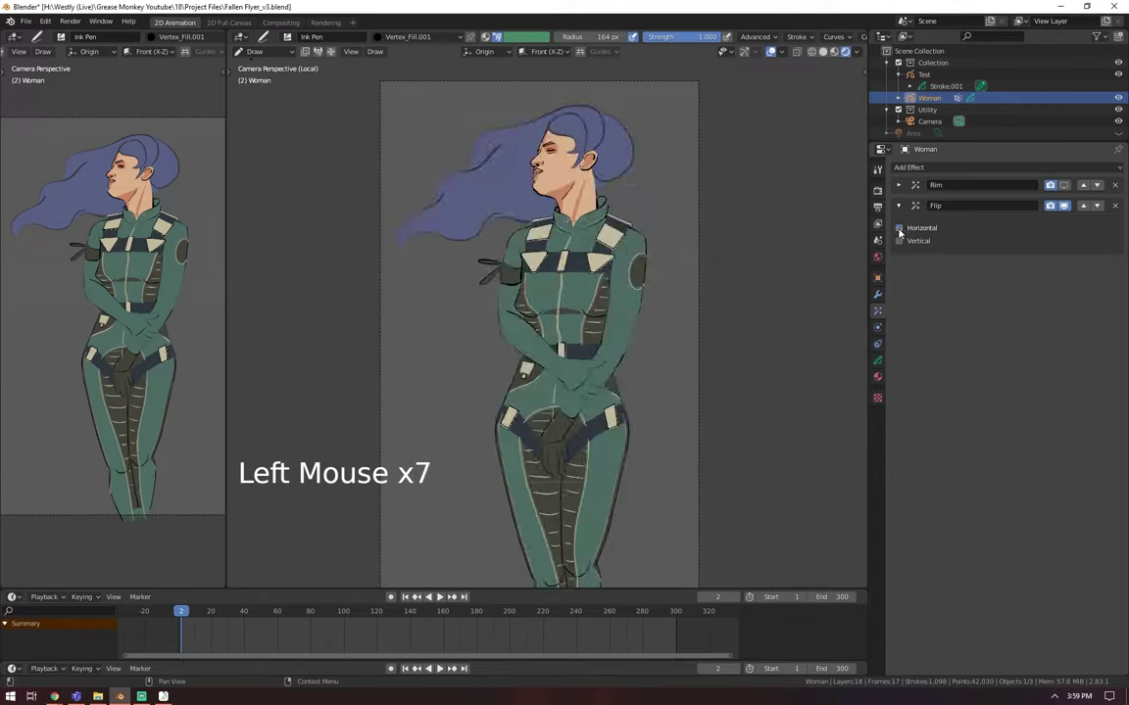
left_click(899, 230)
left_click(900, 230)
left_click(899, 229)
left_click(899, 229)
left_click(900, 229)
left_click(901, 228)
left_click(899, 228)
left_click(900, 229)
left_click(900, 229)
left_click(899, 231)
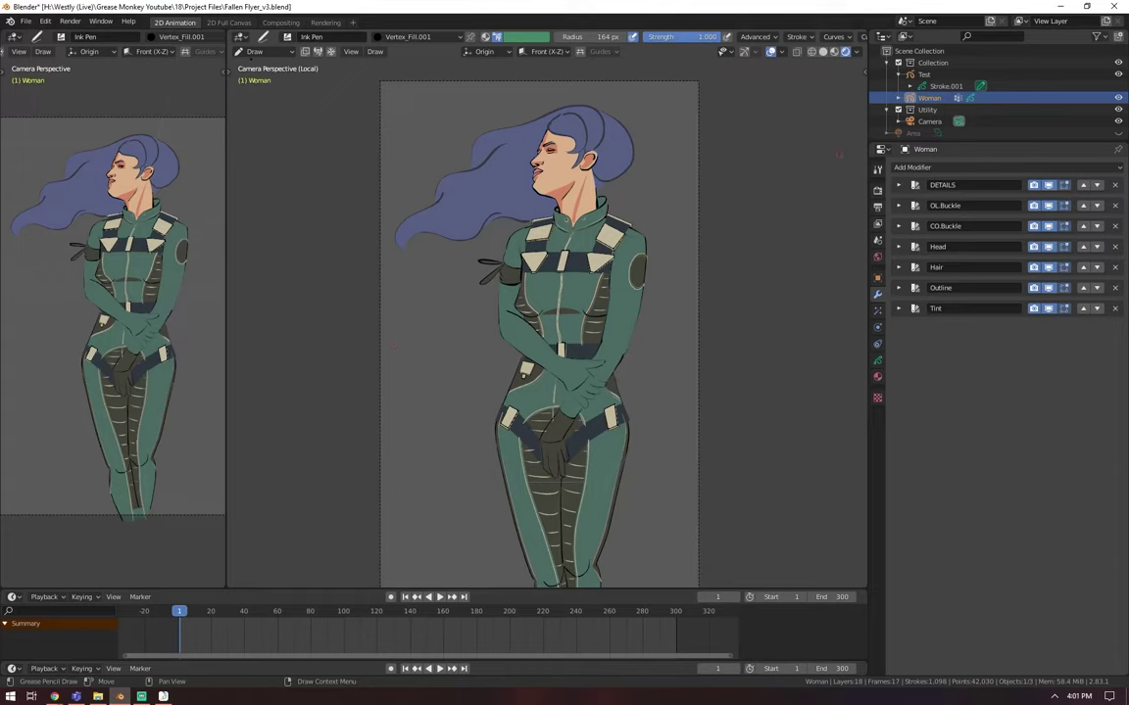
Step: Add a Noise modifier to the Woman and set its Position to 0.07
left_click(922, 170)
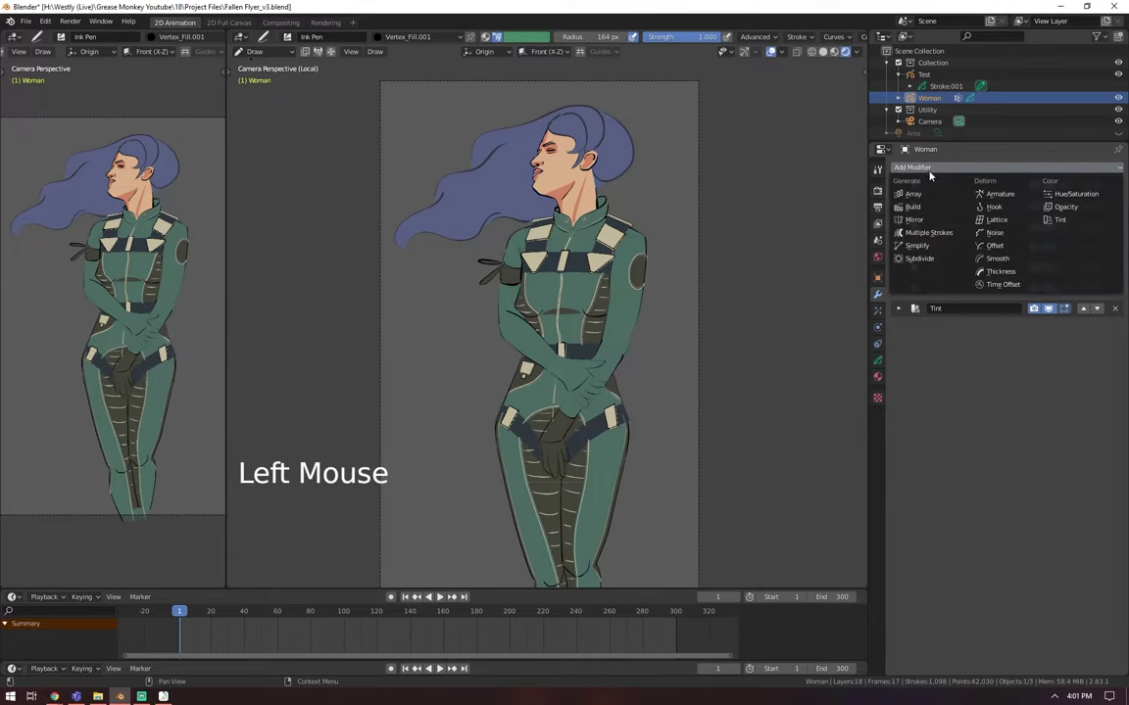
left_click(992, 236)
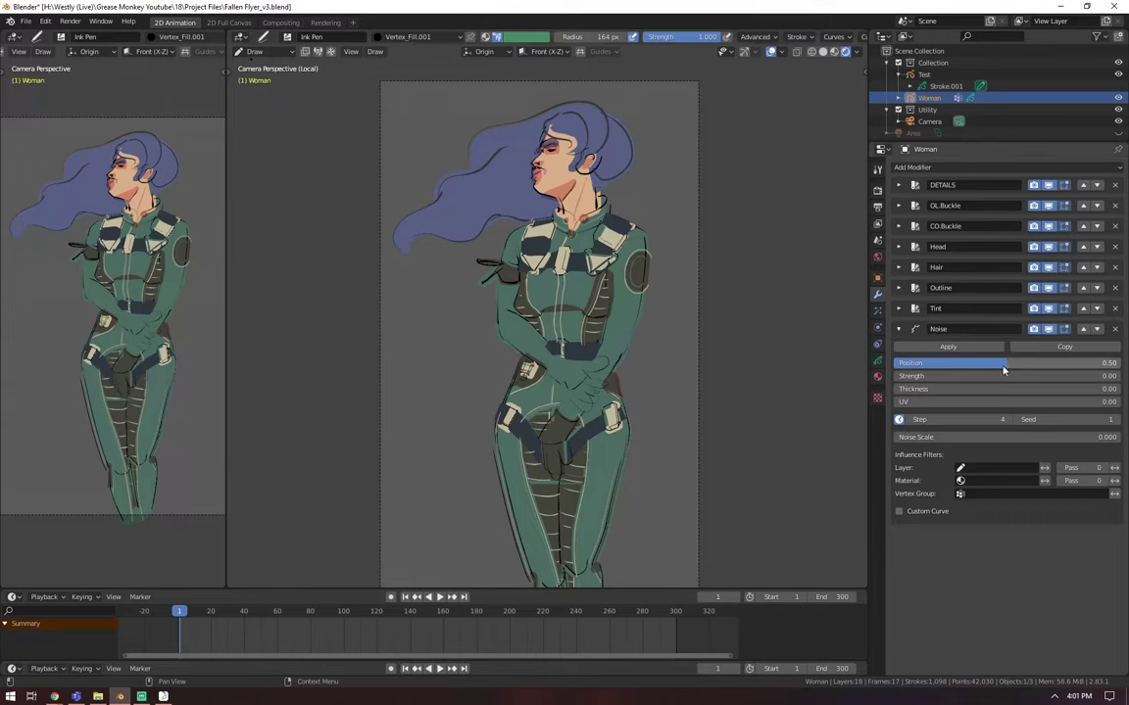
left_click_drag(1003, 370, 901, 363)
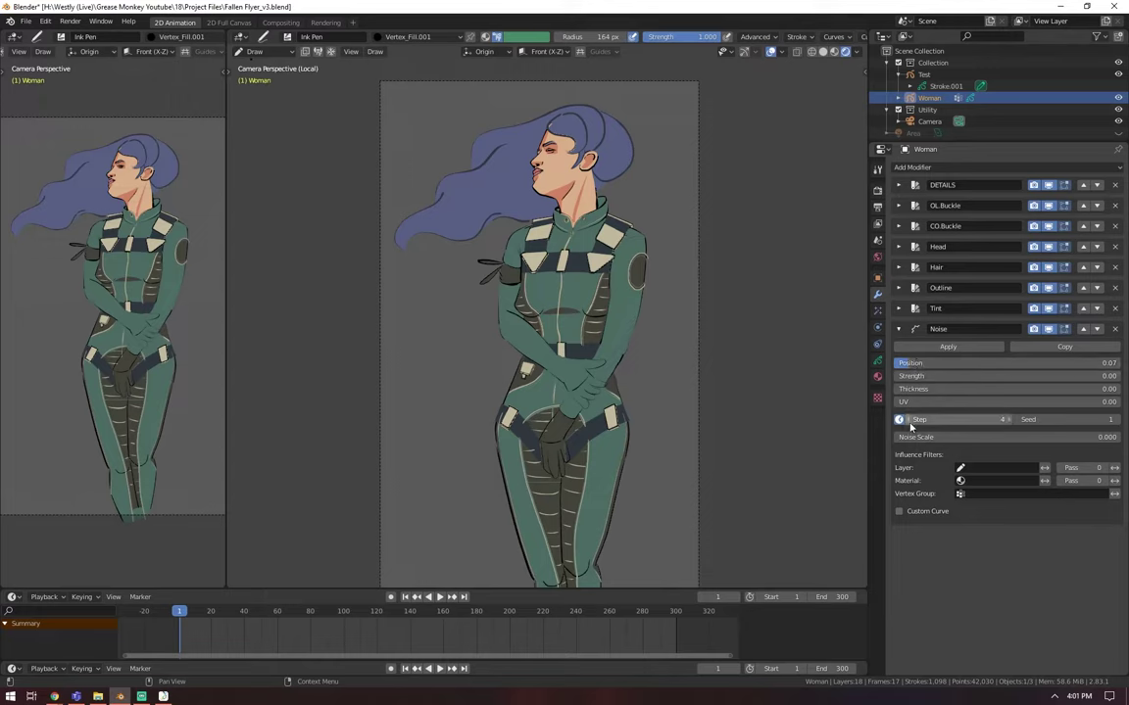
Step: Play the animation and set the Noise modifier's Step to 12 during playback
key("space")
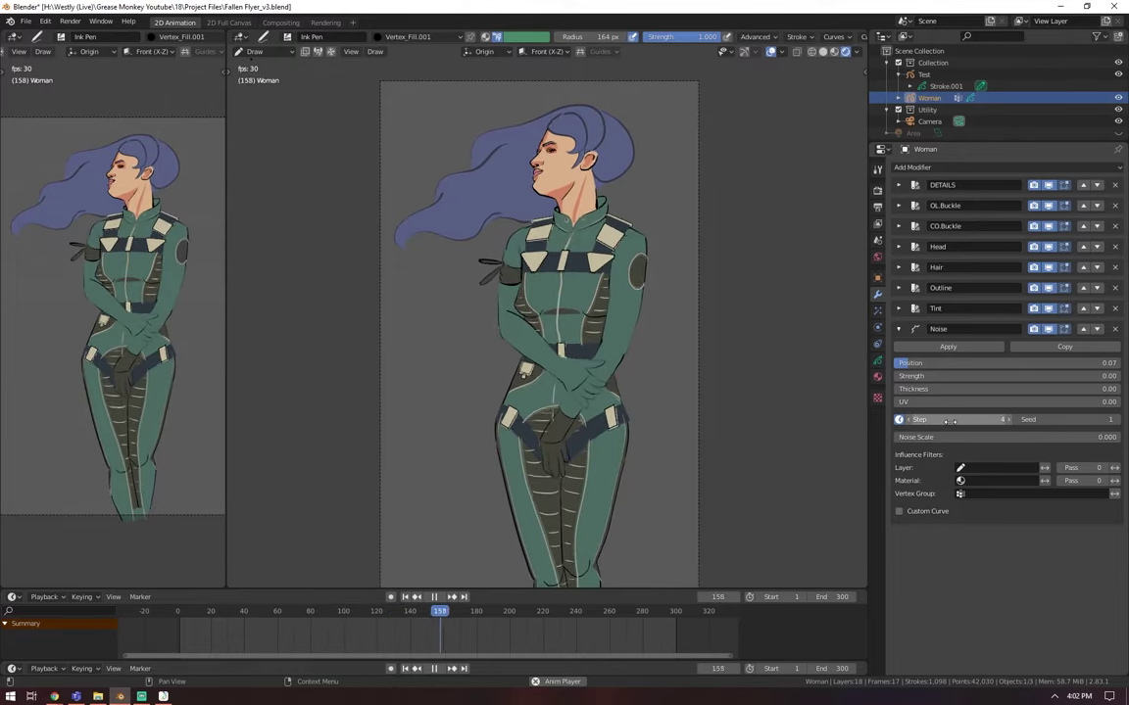
mouse_move(967, 419)
left_mouse_down()
mouse_move(983, 419)
mouse_move(966, 419)
left_mouse_up()
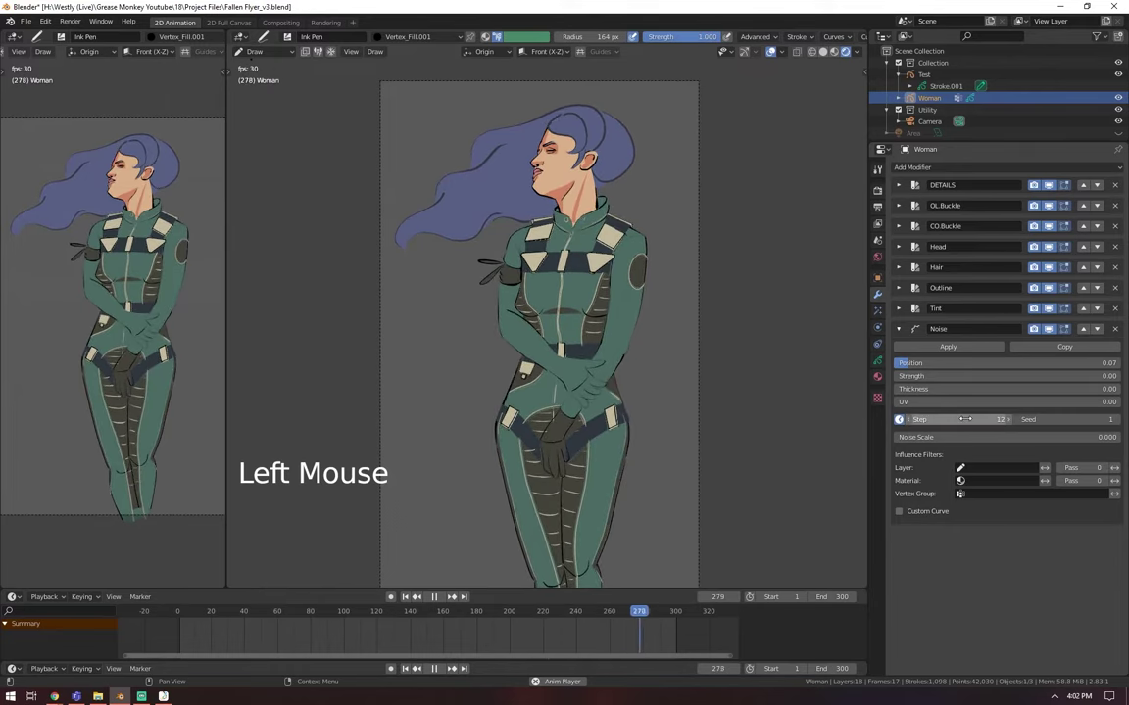
left_click(965, 419)
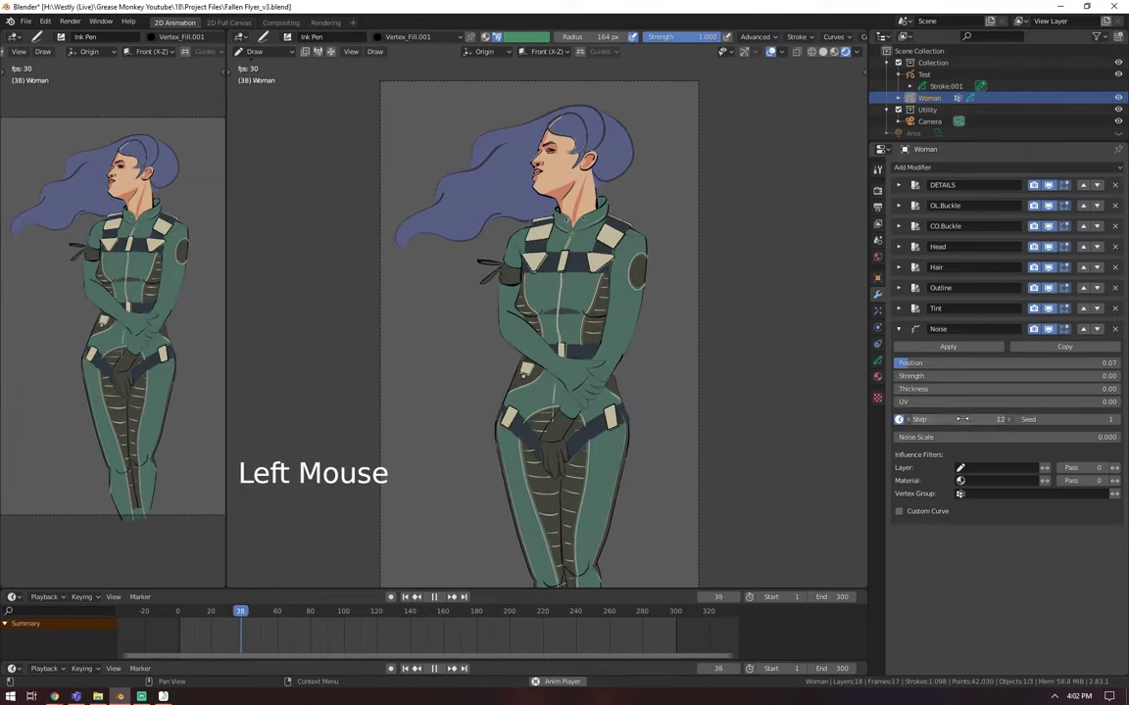
Step: Set the Noise modifier's Step to 4 while the animation plays
type("4")
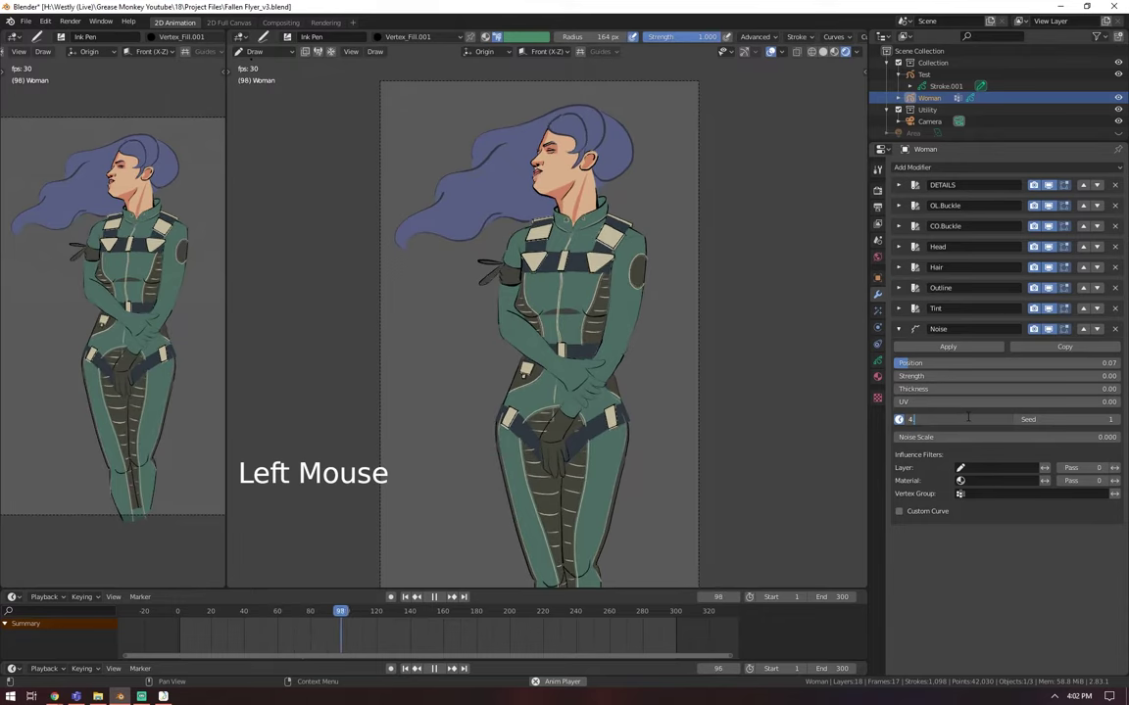
key("Return")
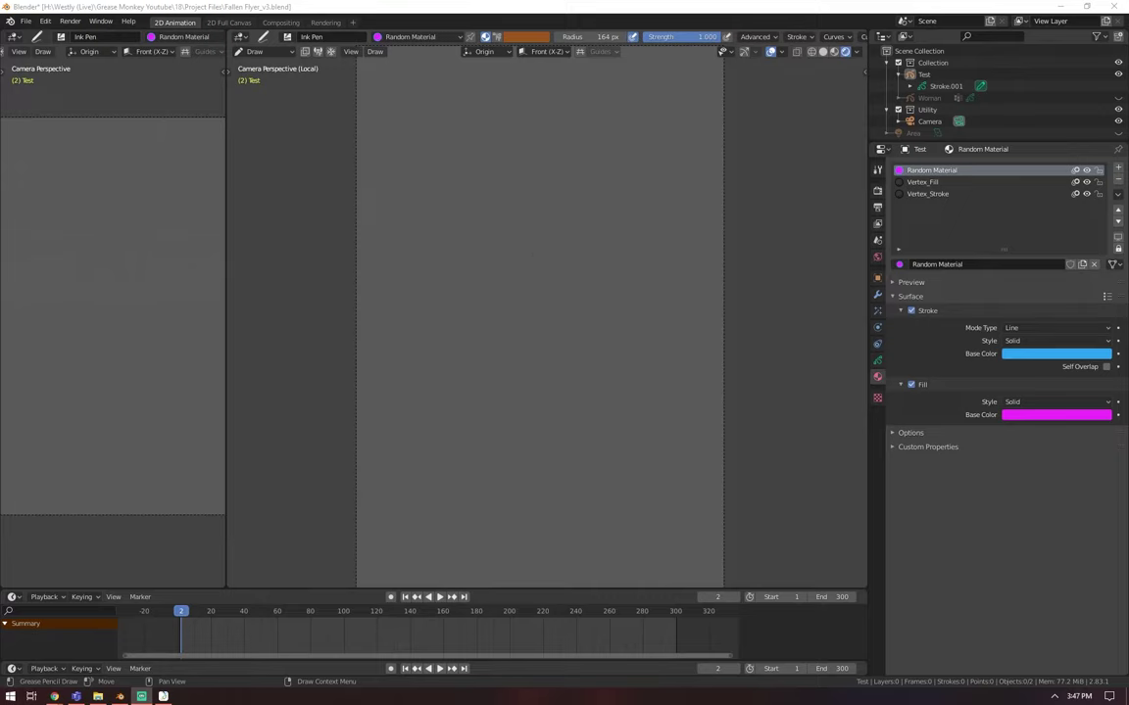
Step: Compare the stroke and fill surface settings of the Test object's Vertex_Fill and Vertex_Stroke materials
left_click(933, 183)
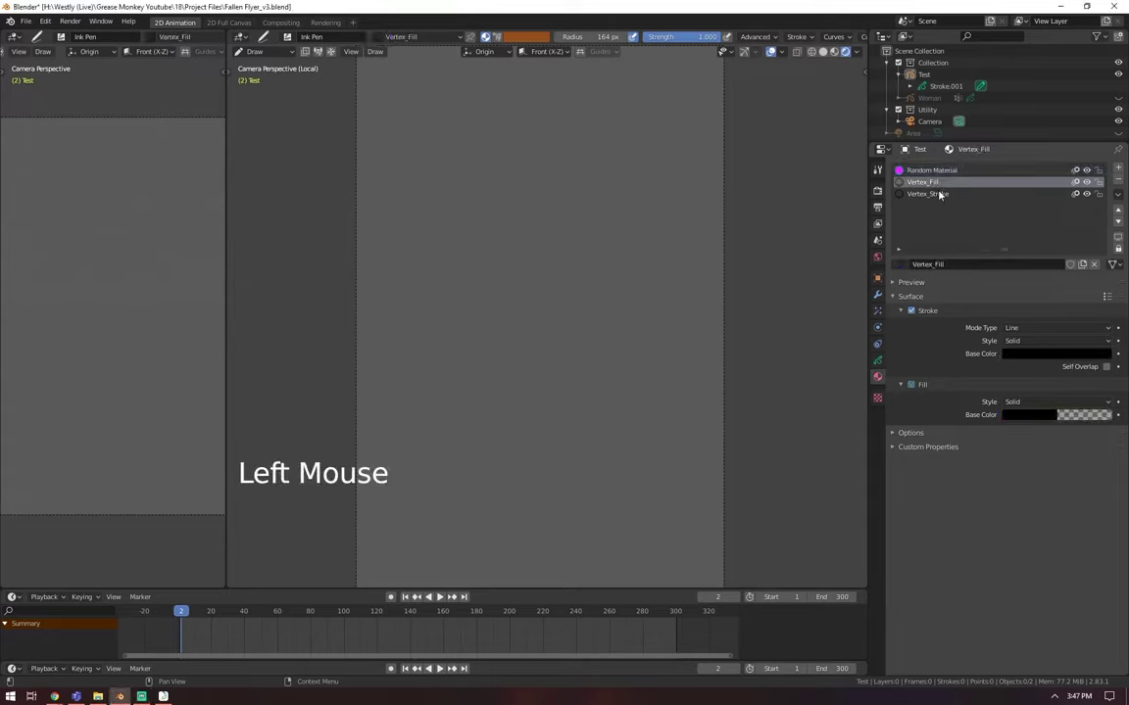
left_click(911, 311)
left_click(911, 385)
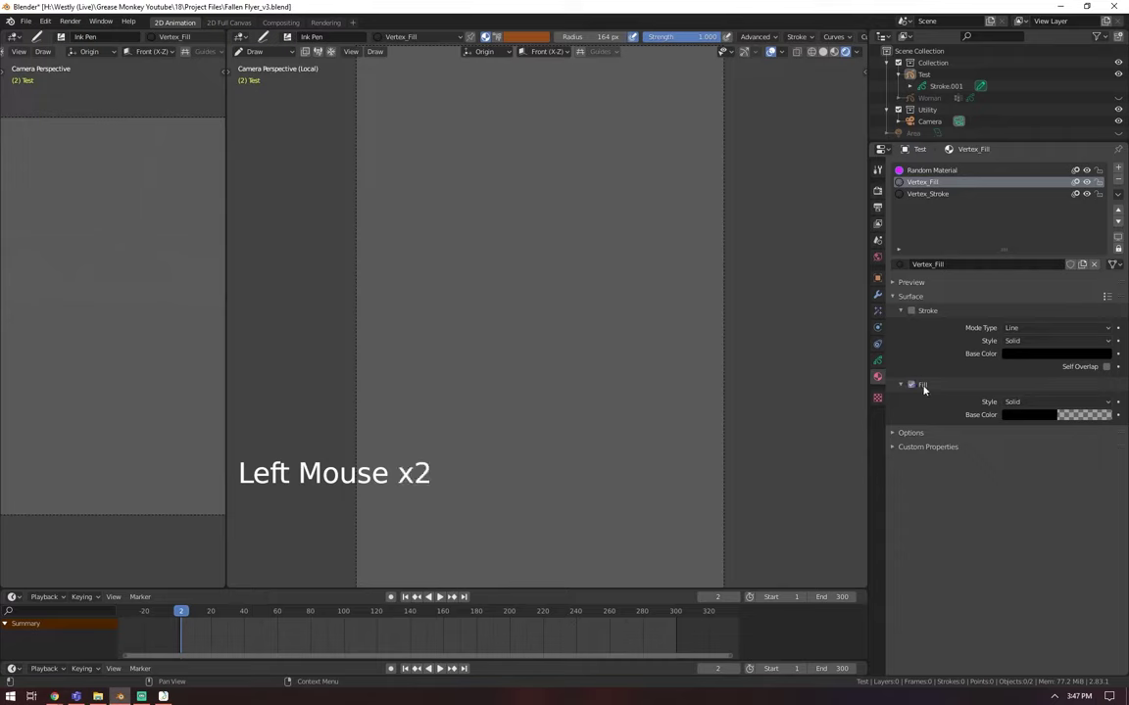
left_click(927, 194)
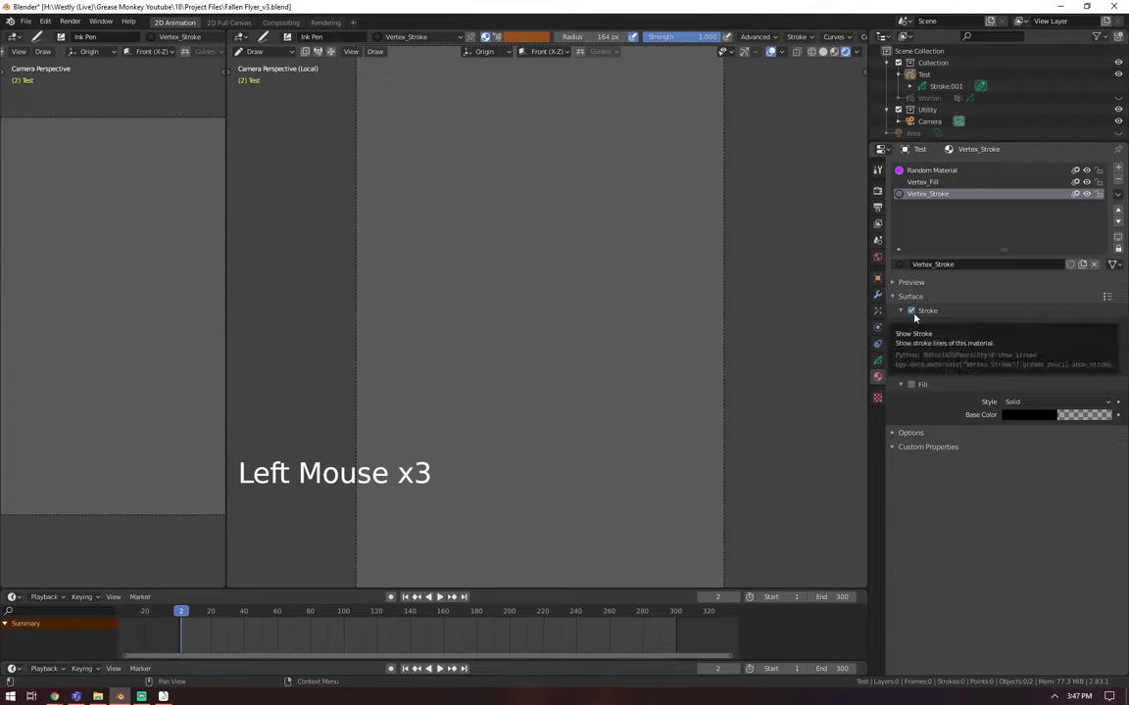
left_click(926, 182)
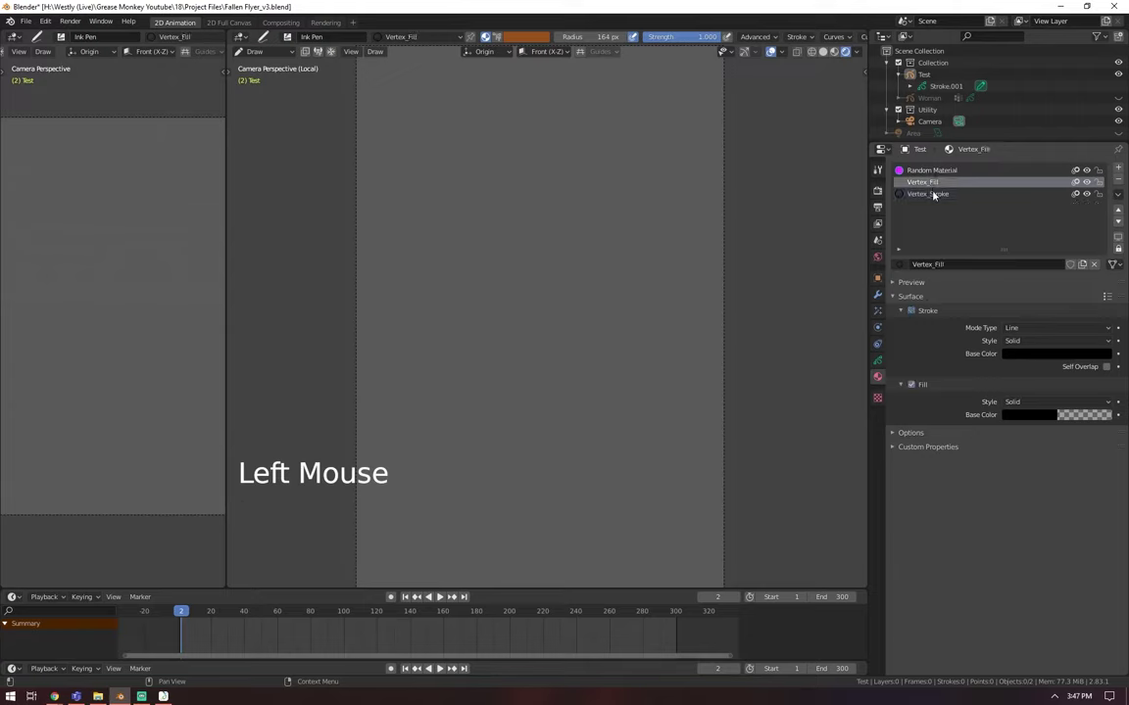
left_click(926, 182)
left_click(927, 194)
left_click(925, 183)
left_click(927, 193)
left_click(925, 182)
left_click(935, 195)
left_click(936, 183)
Step: Draw a closed shape in Random Material's own colours and a circle below it with the orange vertex colour
left_click(931, 171)
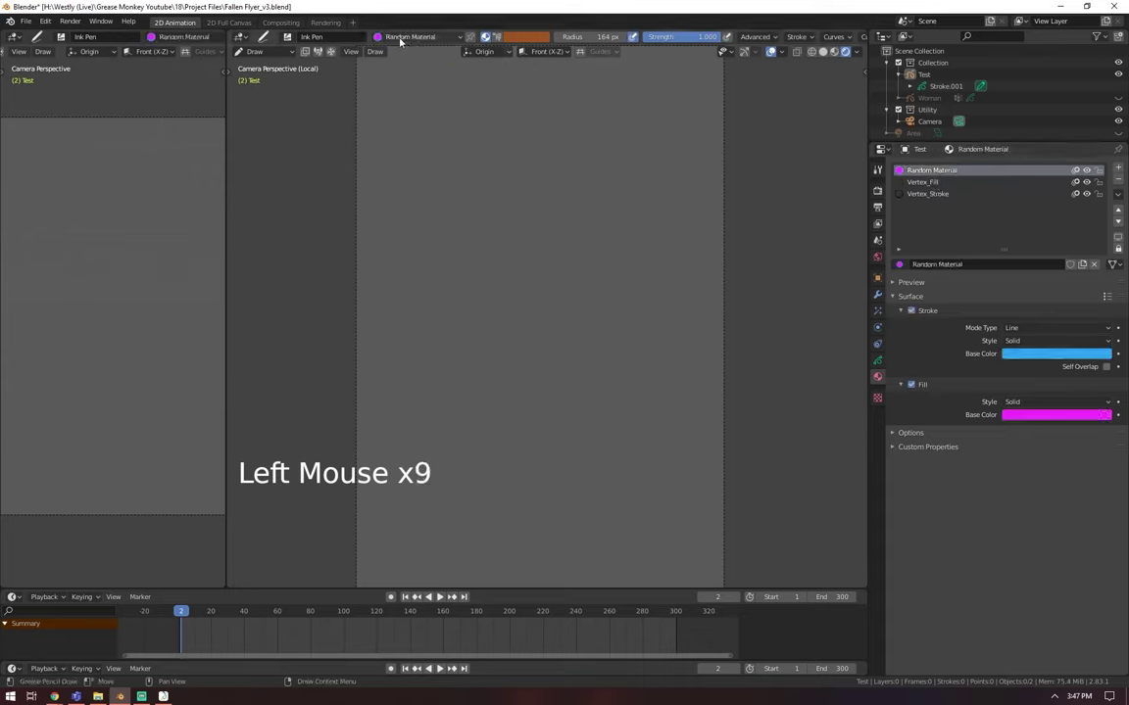
mouse_move(510, 96)
left_mouse_down()
mouse_move(431, 177)
mouse_move(592, 125)
mouse_move(544, 105)
left_mouse_up()
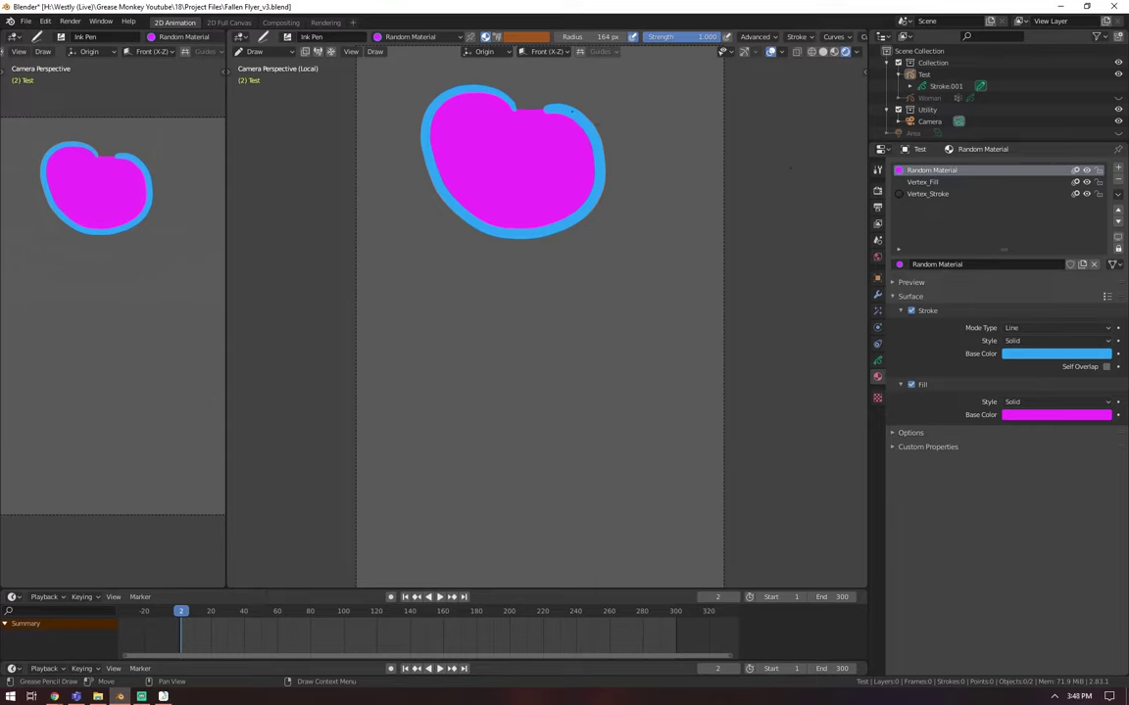
left_click(500, 37)
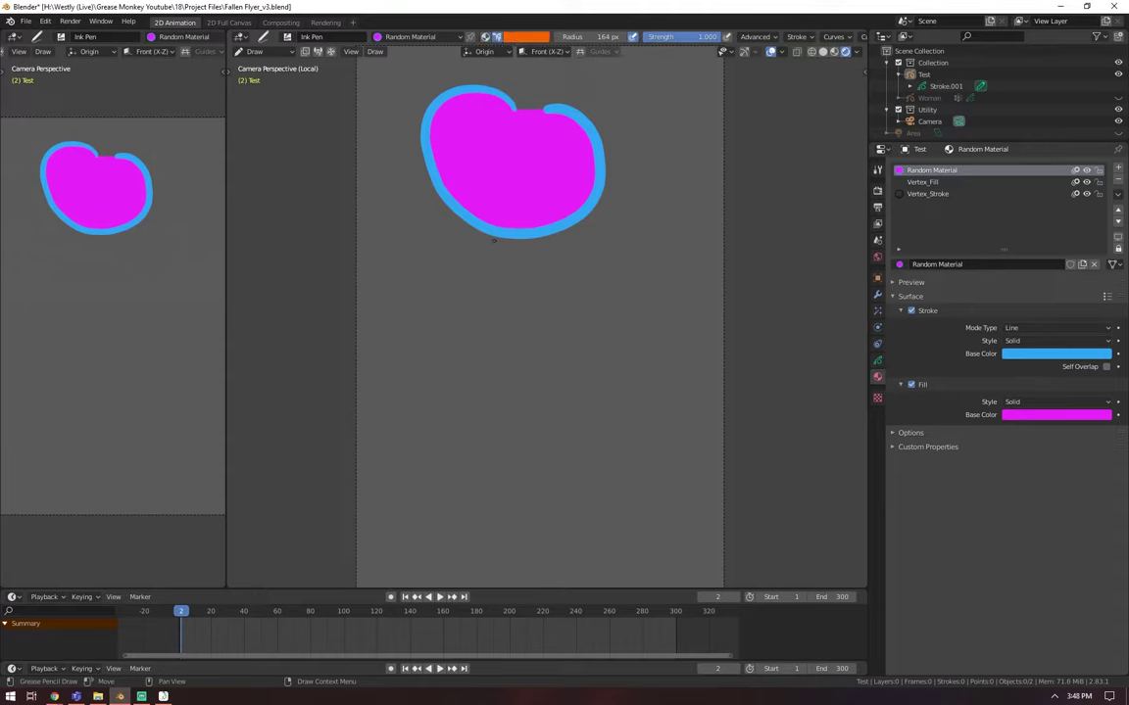
mouse_move(558, 272)
left_mouse_down()
mouse_move(489, 269)
mouse_move(438, 378)
mouse_move(530, 461)
mouse_move(648, 401)
mouse_move(626, 290)
mouse_move(566, 263)
left_mouse_up()
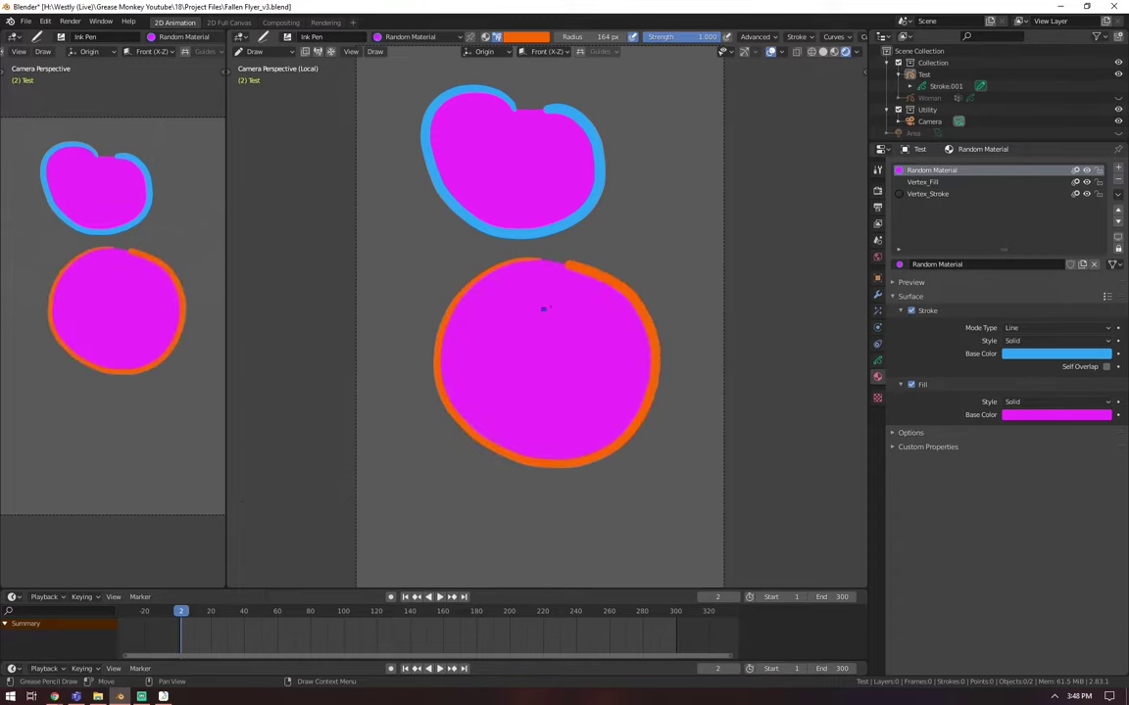
Step: Set the vertex colour mode to Stroke and Fill and draw an orange shape overlapping the circle
left_click(525, 39)
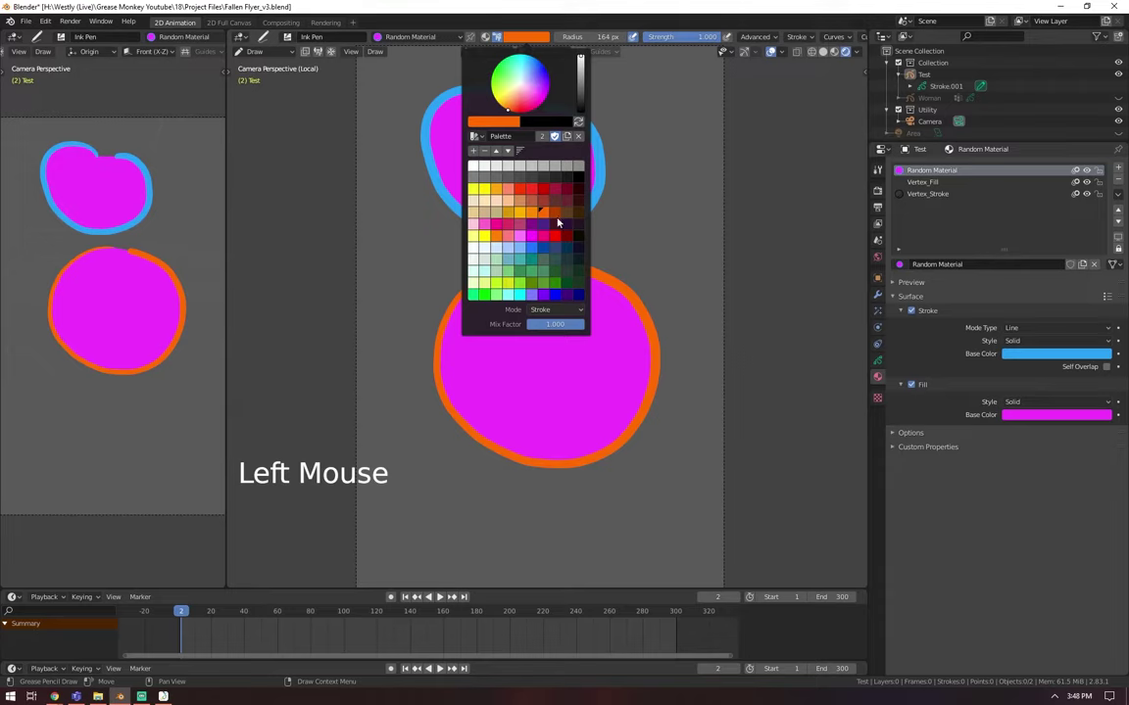
left_click(551, 311)
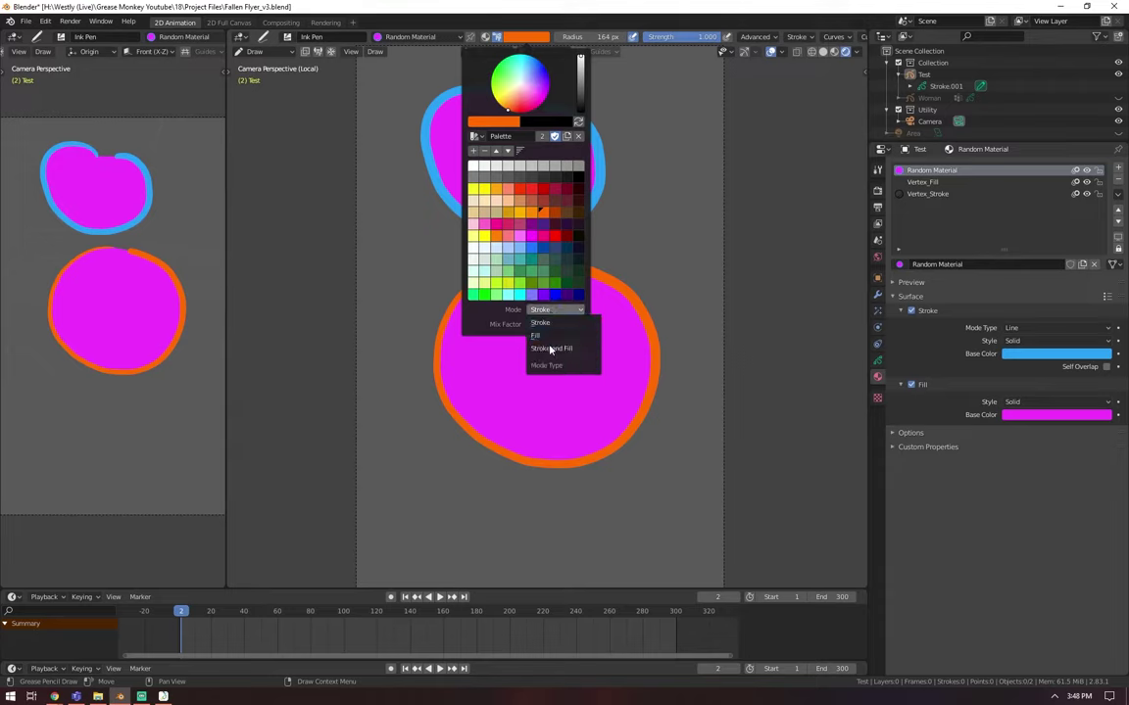
left_click(560, 350)
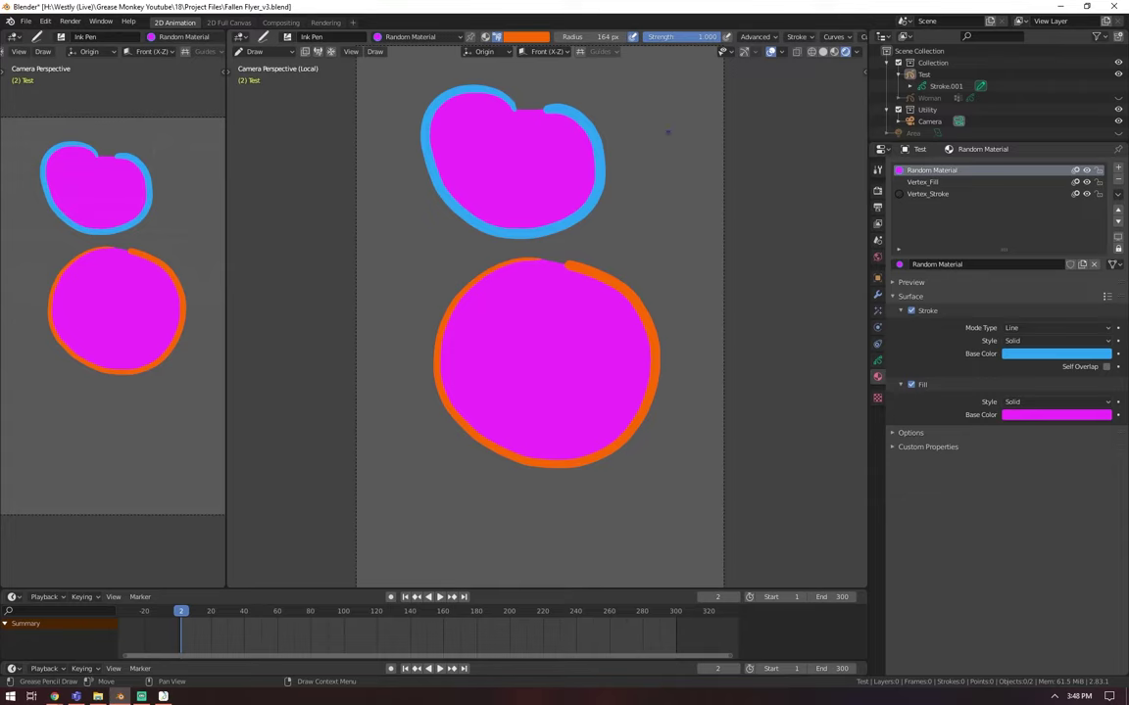
mouse_move(654, 178)
left_mouse_down()
mouse_move(586, 228)
mouse_move(662, 326)
mouse_move(718, 204)
mouse_move(652, 214)
left_mouse_up()
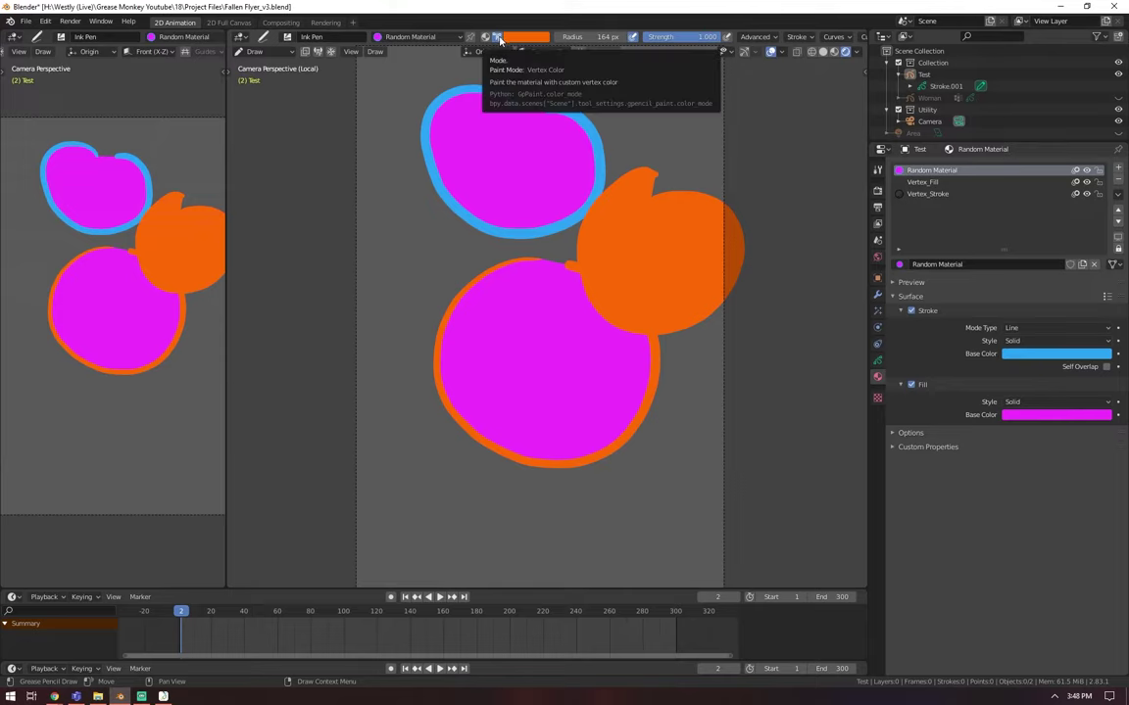
Step: Toggle Random Material's visibility off and on to check which shapes use it
left_click(1085, 171)
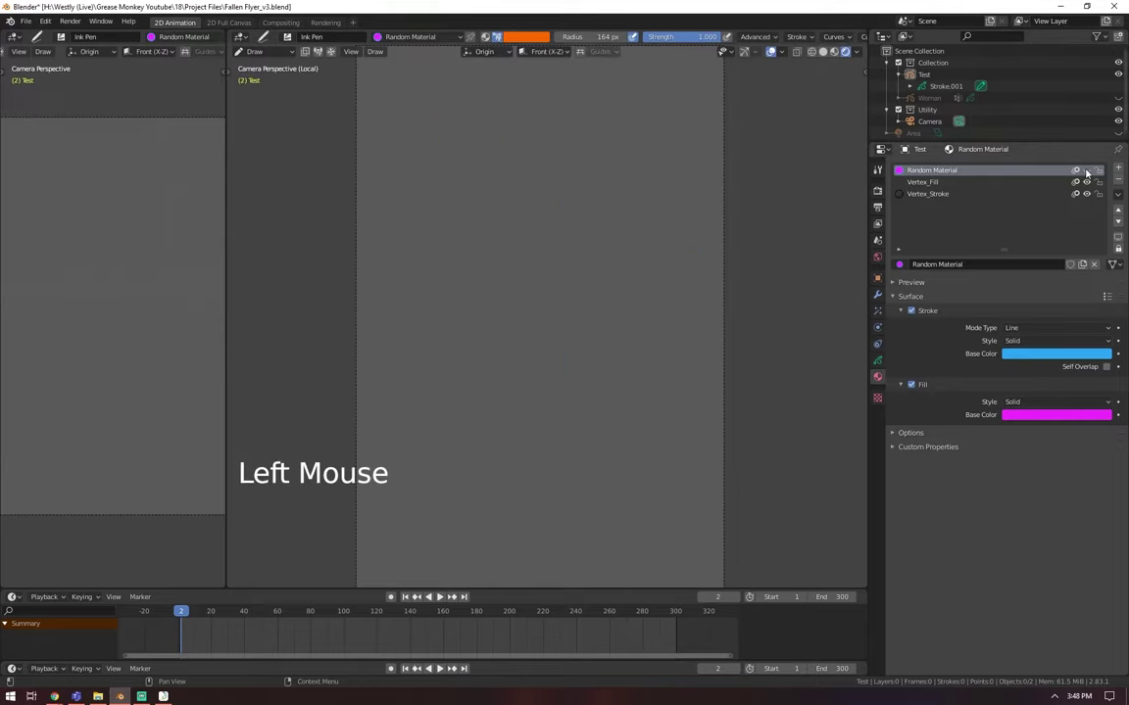
left_click(1086, 170)
left_click(1085, 170)
left_click(1086, 170)
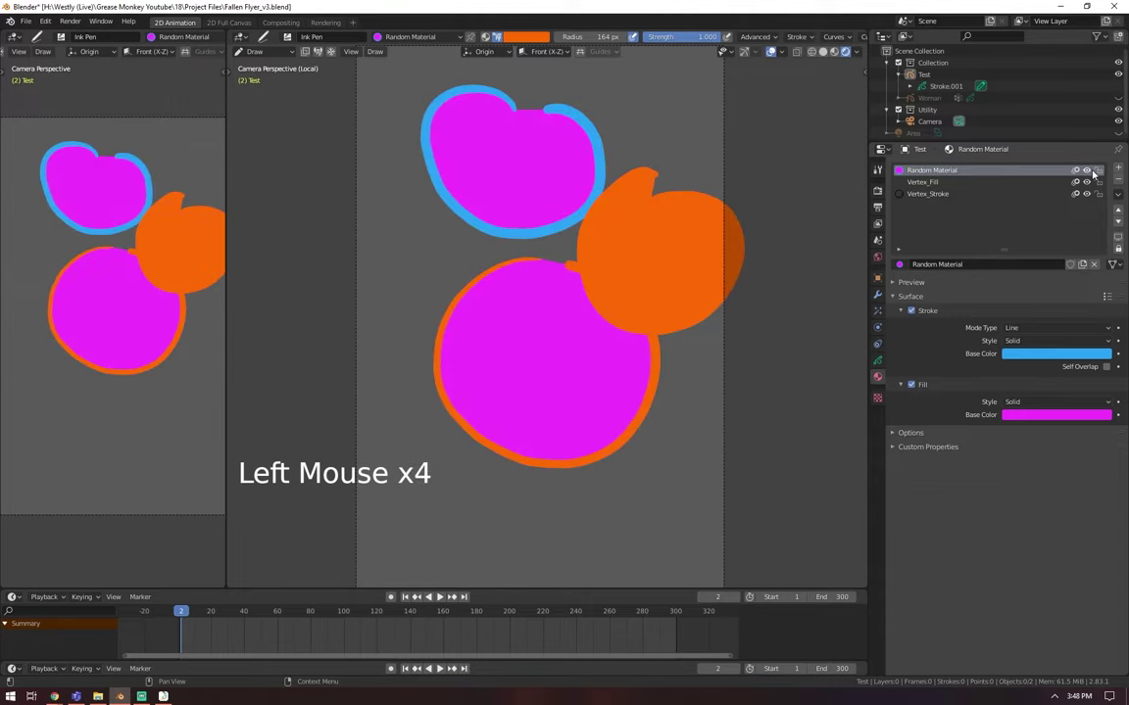
Step: Undo the visibility toggles and both vertex-coloured shapes, leaving only the first blue-outlined shape
key("ctrl+z")
key("ctrl+z")
key("ctrl+z")
key("ctrl+z")
key("ctrl+z")
key("ctrl+z")
key("ctrl+z")
key("ctrl+z")
key("ctrl+z")
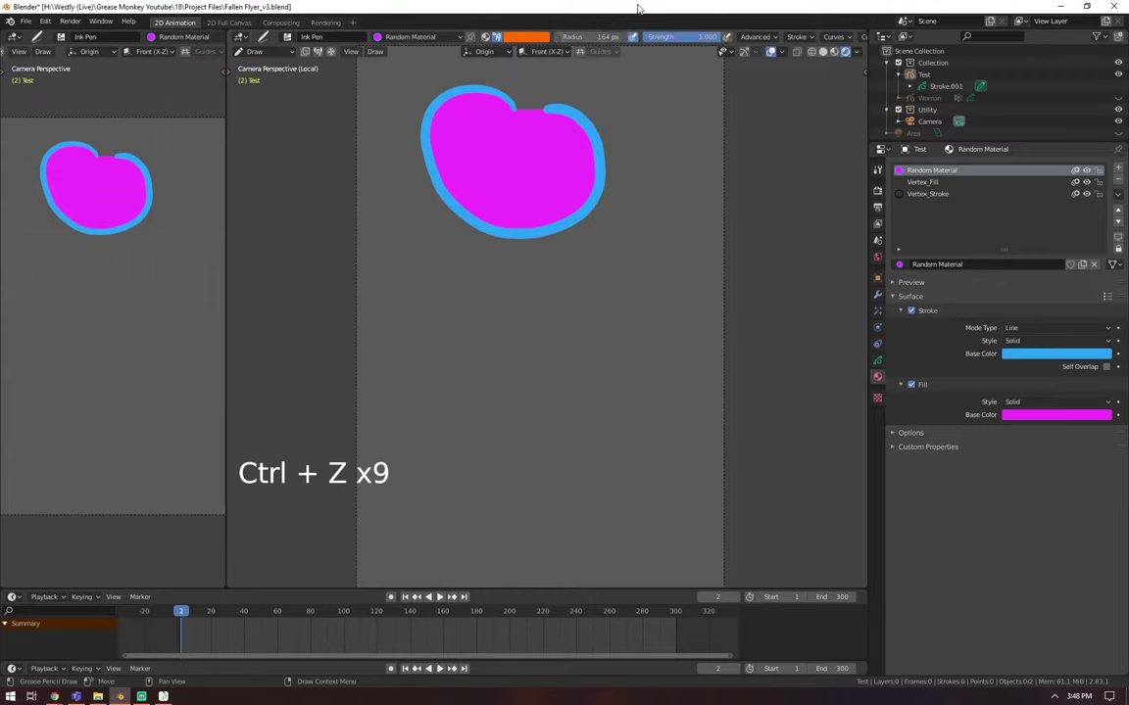
Step: Set the brush's vertex colour mode to Stroke and Fill again
left_click(519, 39)
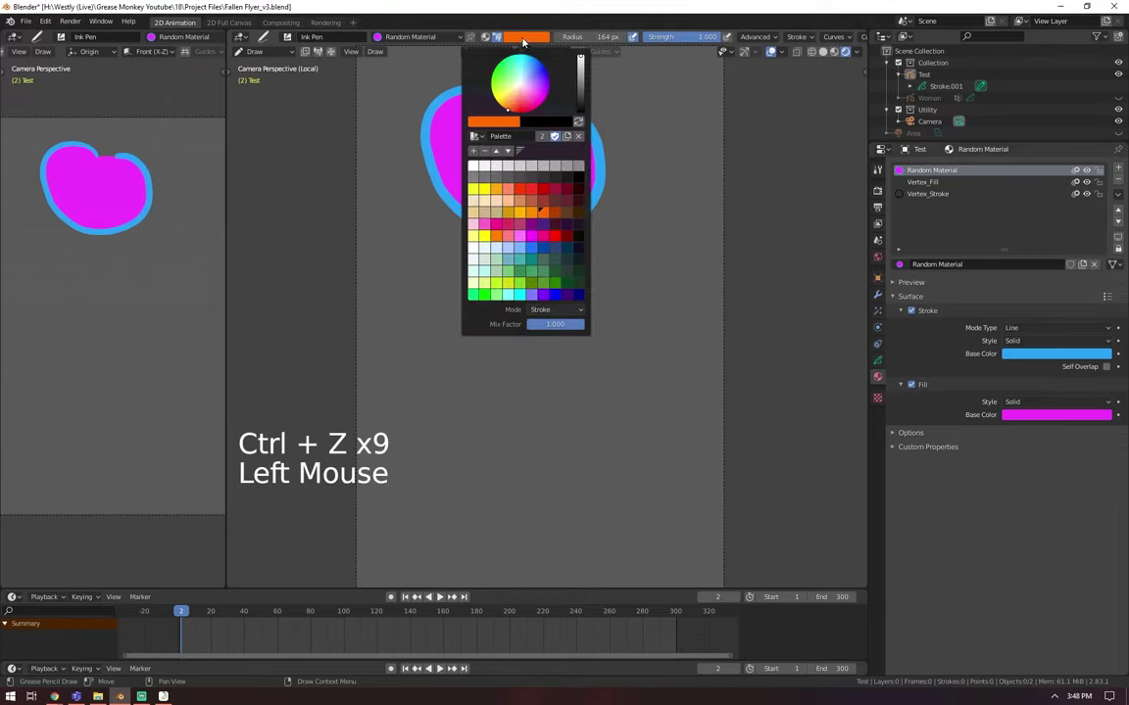
left_click(563, 310)
left_click(570, 352)
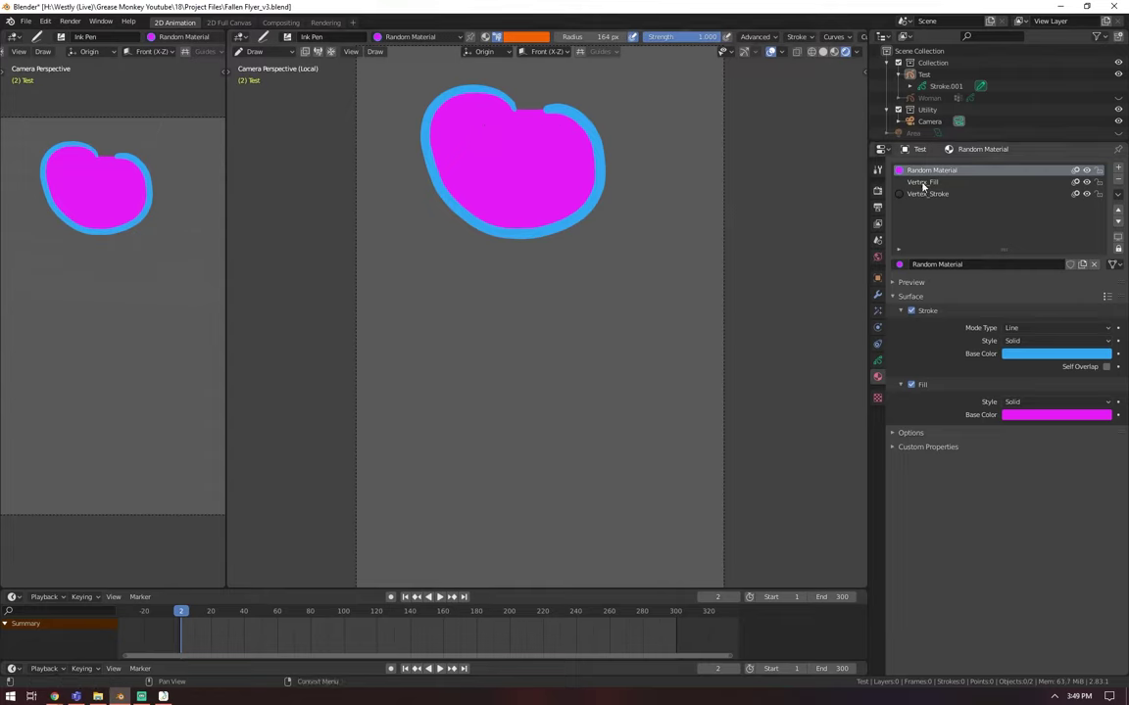
Step: Select the Vertex_Fill material and raise its fill base colour's alpha to fully opaque
left_click(923, 184)
left_click(923, 183)
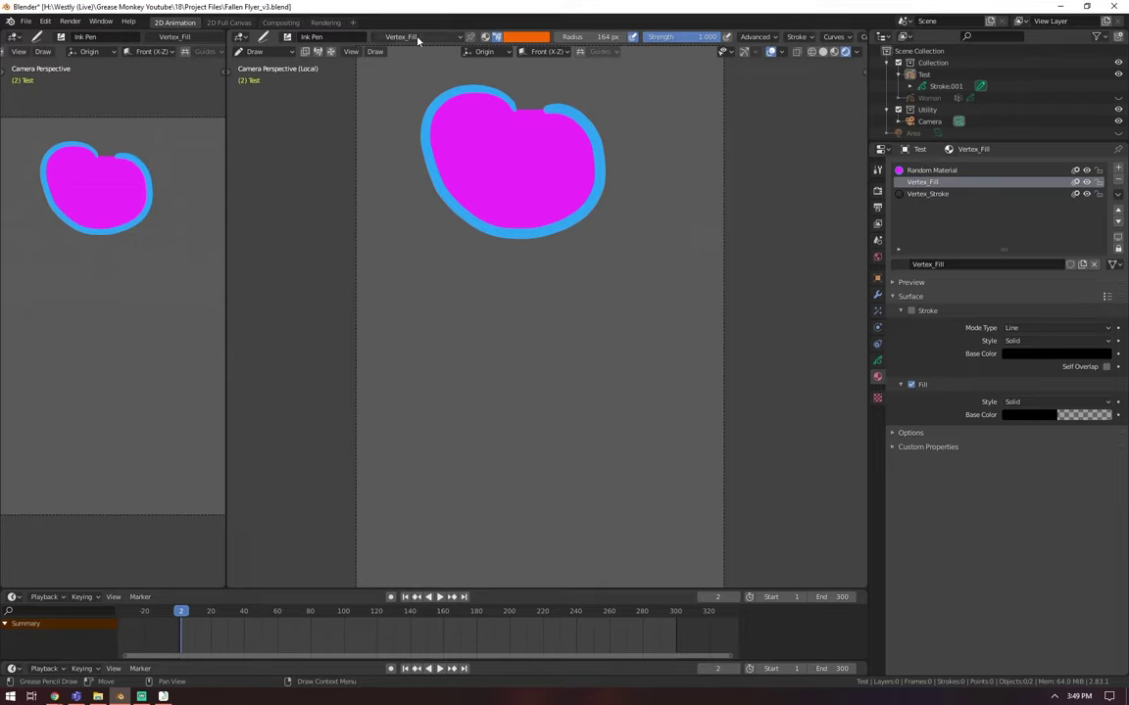
left_click(1055, 415)
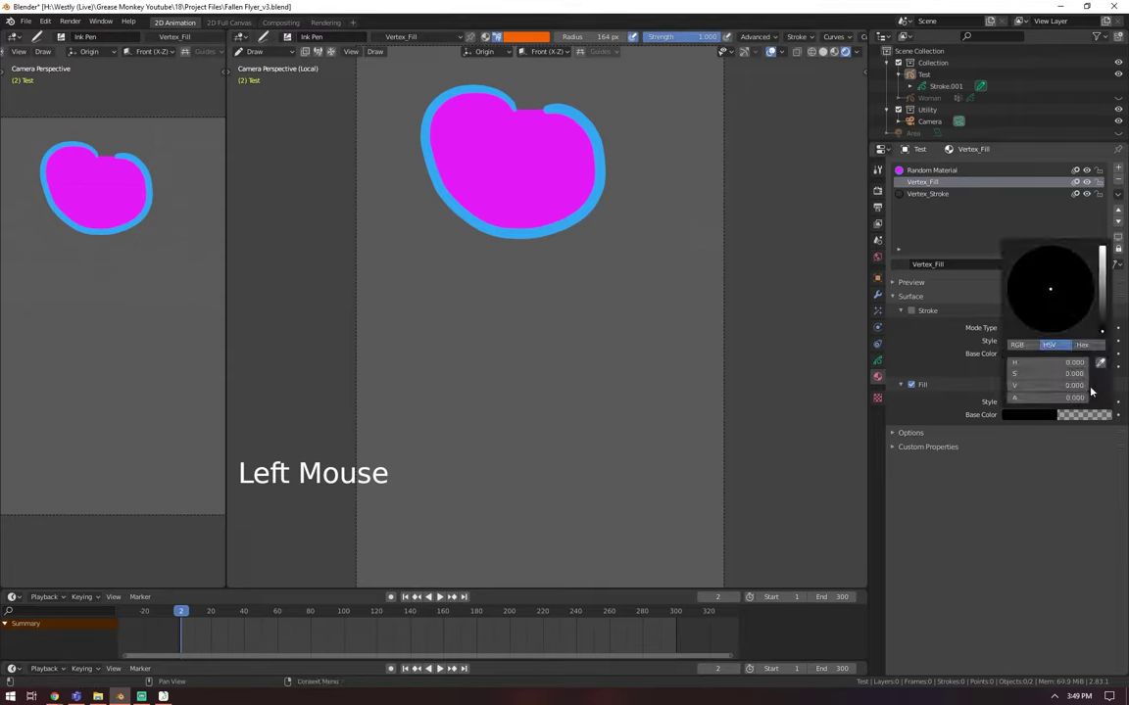
left_click_drag(1046, 397, 1126, 416)
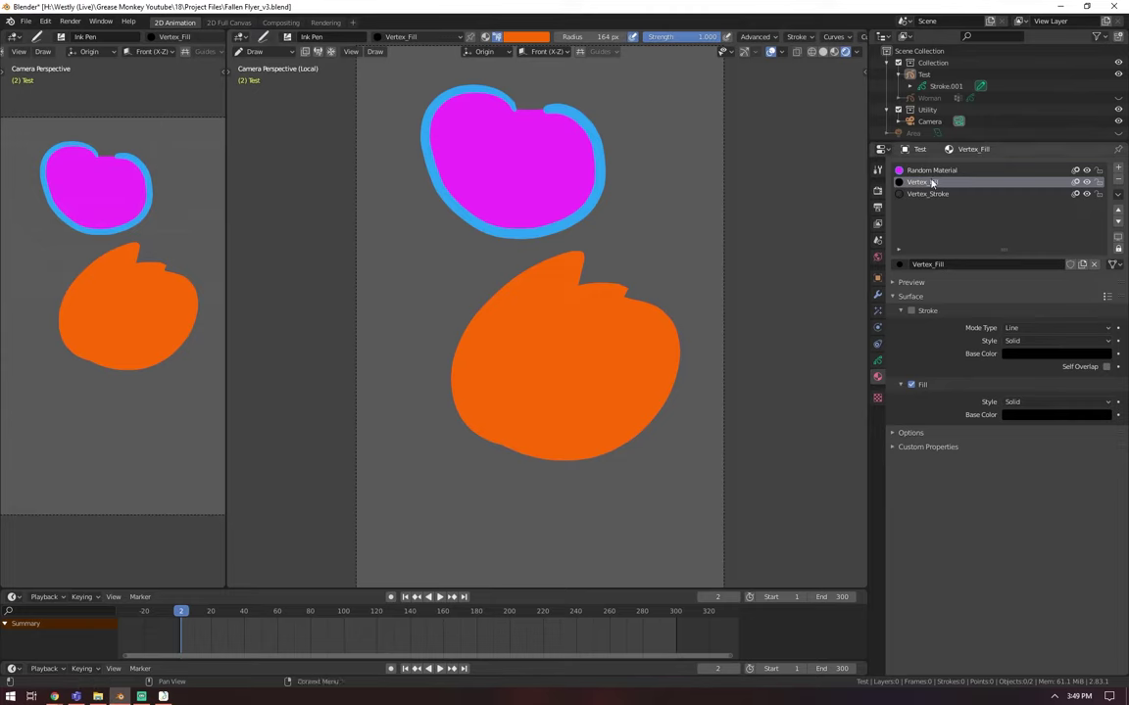
Step: Select both drawn shapes in Edit Mode, delete them and return to Draw Mode
key("Tab")
left_click(556, 287)
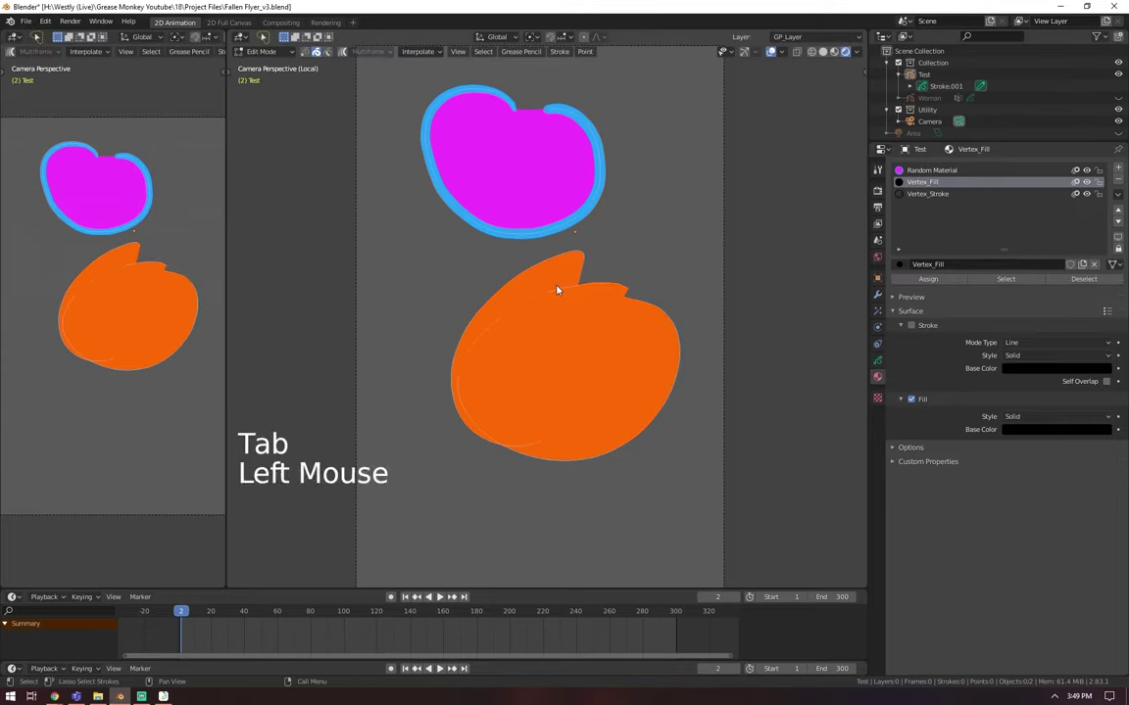
left_click(542, 260, "shift")
key("shift+x")
left_click(548, 266)
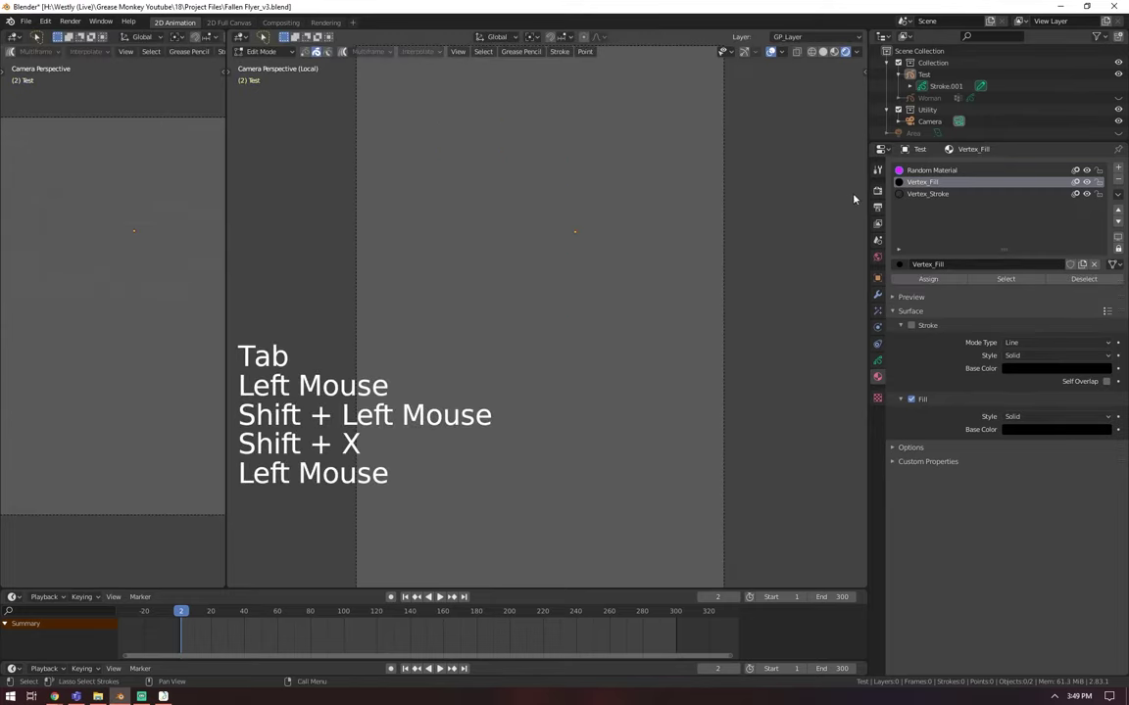
key("Tab")
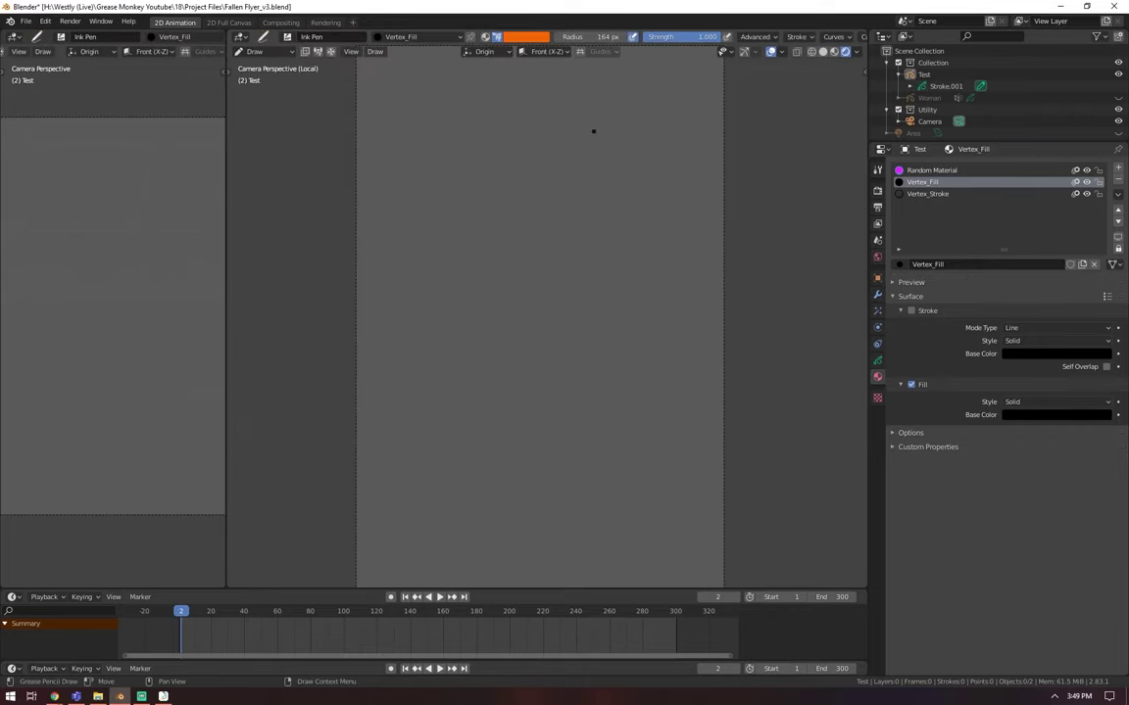
Step: Draw two filled rounded shapes, one below the other, with Vertex_Fill and the orange vertex colour
left_click(497, 37)
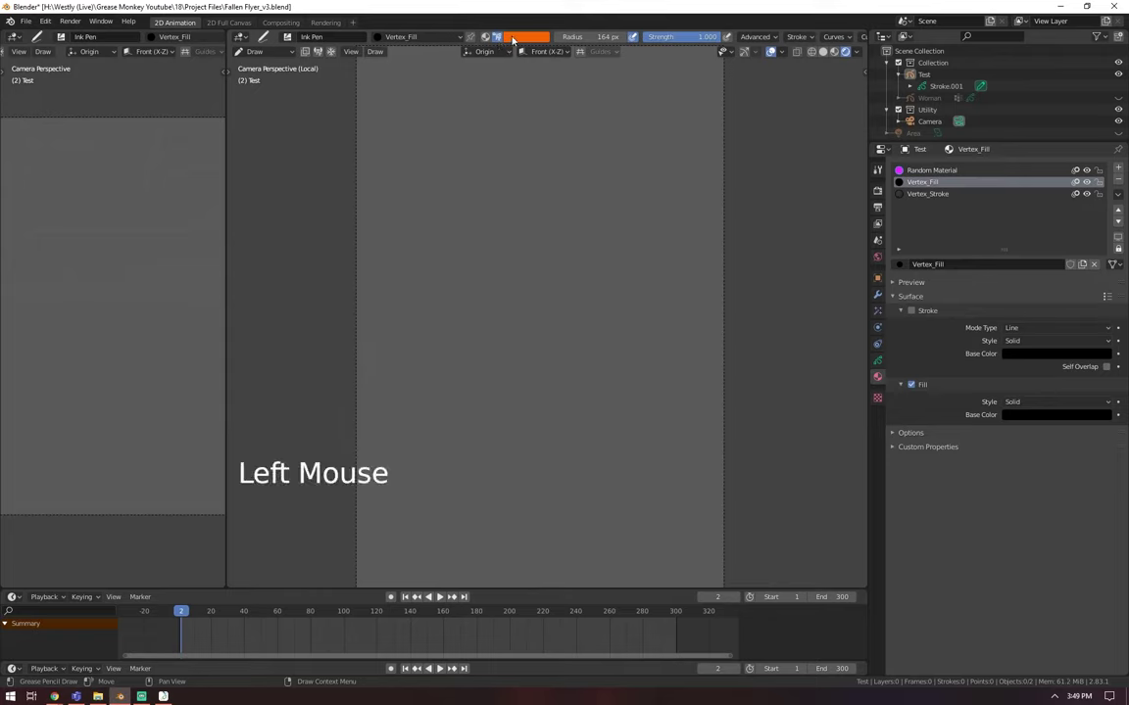
left_click(525, 36)
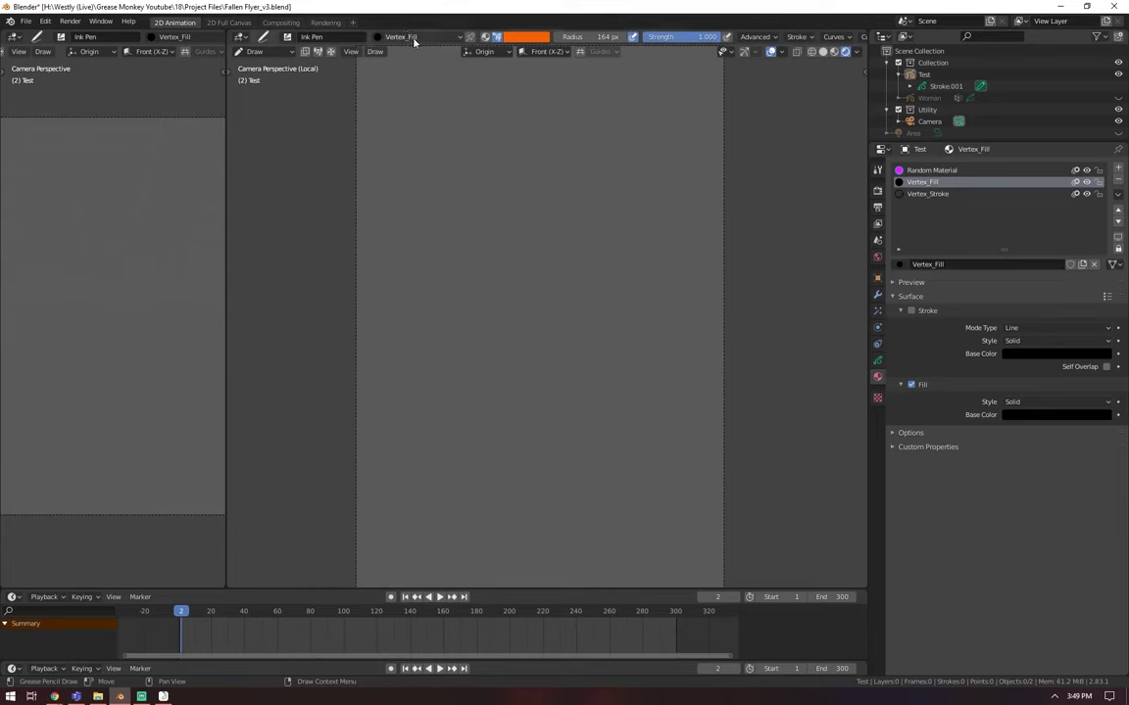
mouse_move(579, 149)
left_mouse_down()
mouse_move(577, 348)
mouse_move(580, 147)
left_mouse_up()
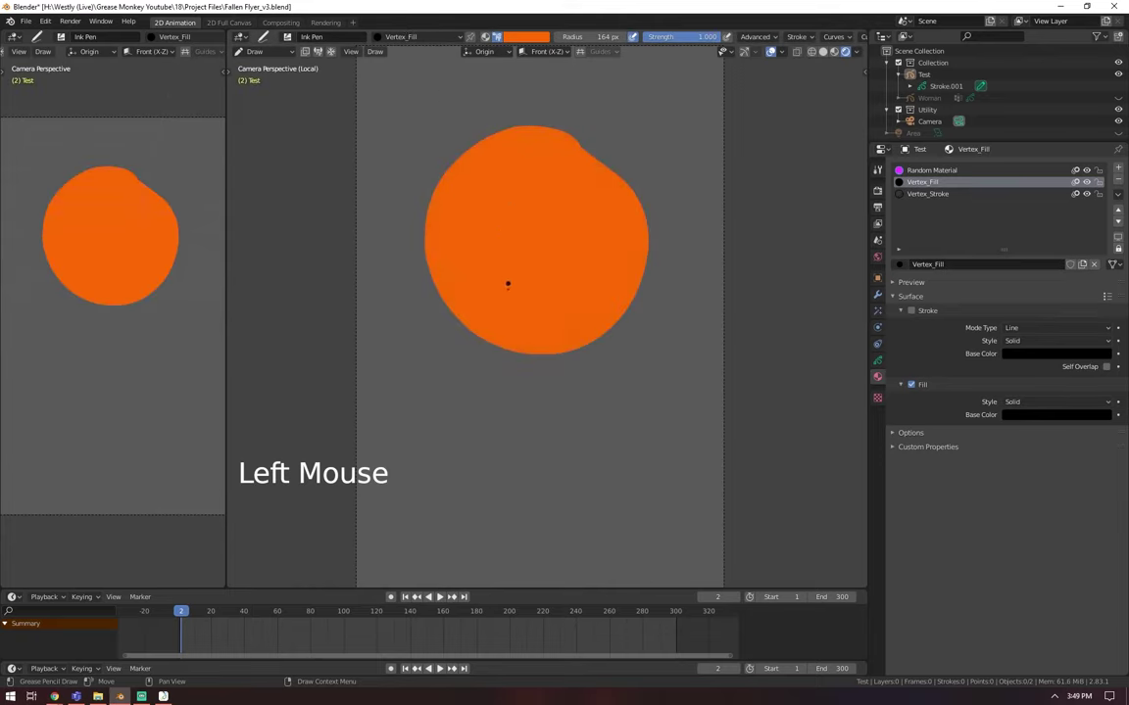
mouse_move(485, 376)
left_mouse_down()
mouse_move(431, 382)
mouse_move(529, 387)
left_mouse_up()
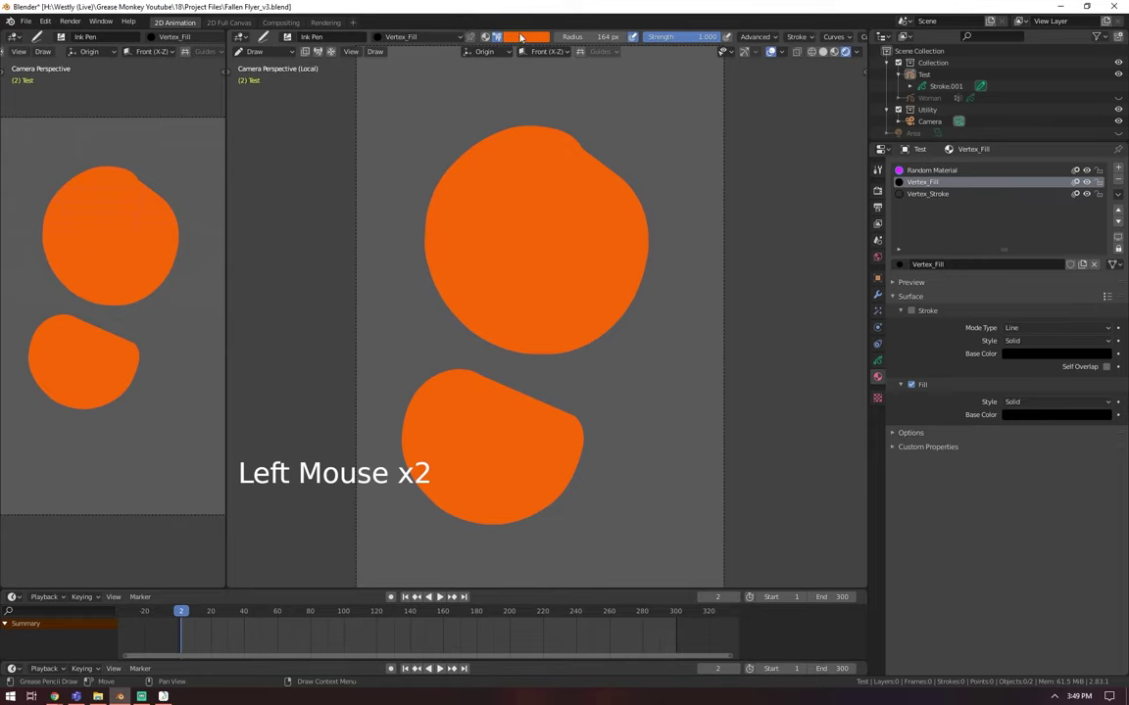
Step: Draw a dark grey filled shape at the upper right of the orange circle and several crimson shapes around it
left_click(469, 35)
mouse_move(627, 85)
left_mouse_down()
mouse_move(588, 181)
mouse_move(632, 85)
left_mouse_up()
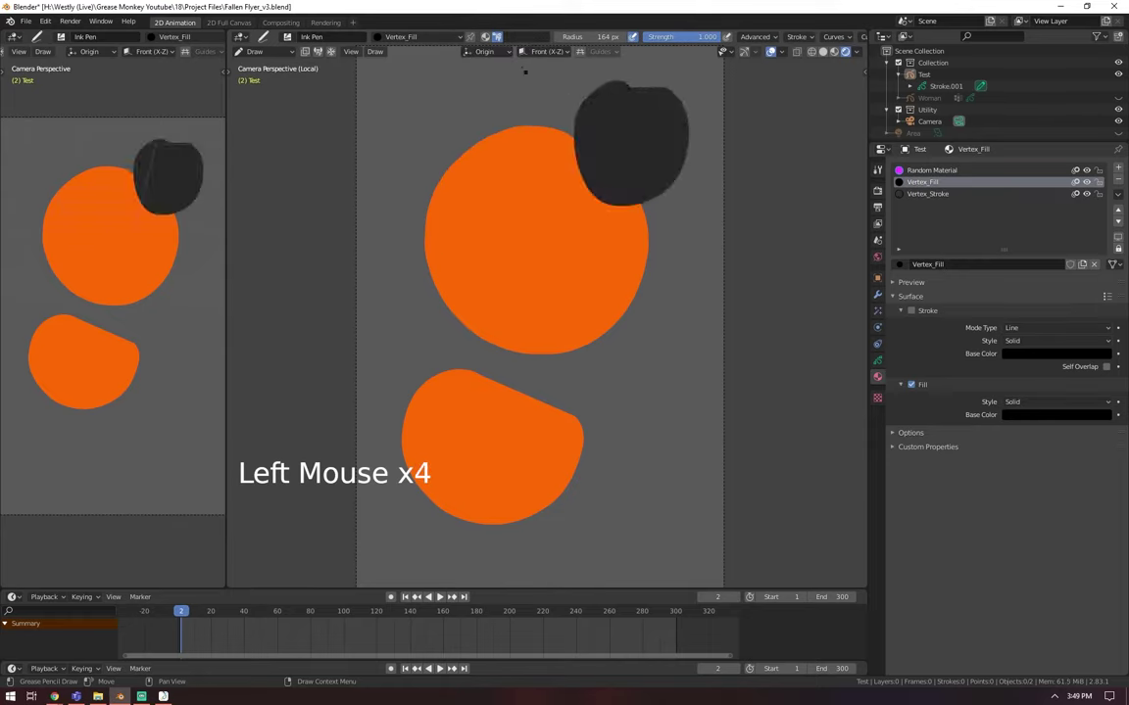
left_click(526, 37)
left_click(500, 174)
mouse_move(590, 121)
left_mouse_down()
mouse_move(519, 93)
mouse_move(588, 177)
left_mouse_up()
mouse_move(652, 194)
left_mouse_down()
mouse_move(641, 196)
mouse_move(628, 301)
mouse_move(586, 402)
left_mouse_up()
Step: Pick a green vertex colour from the palette and draw two filled shapes over the lower part of the drawing
left_click(526, 36)
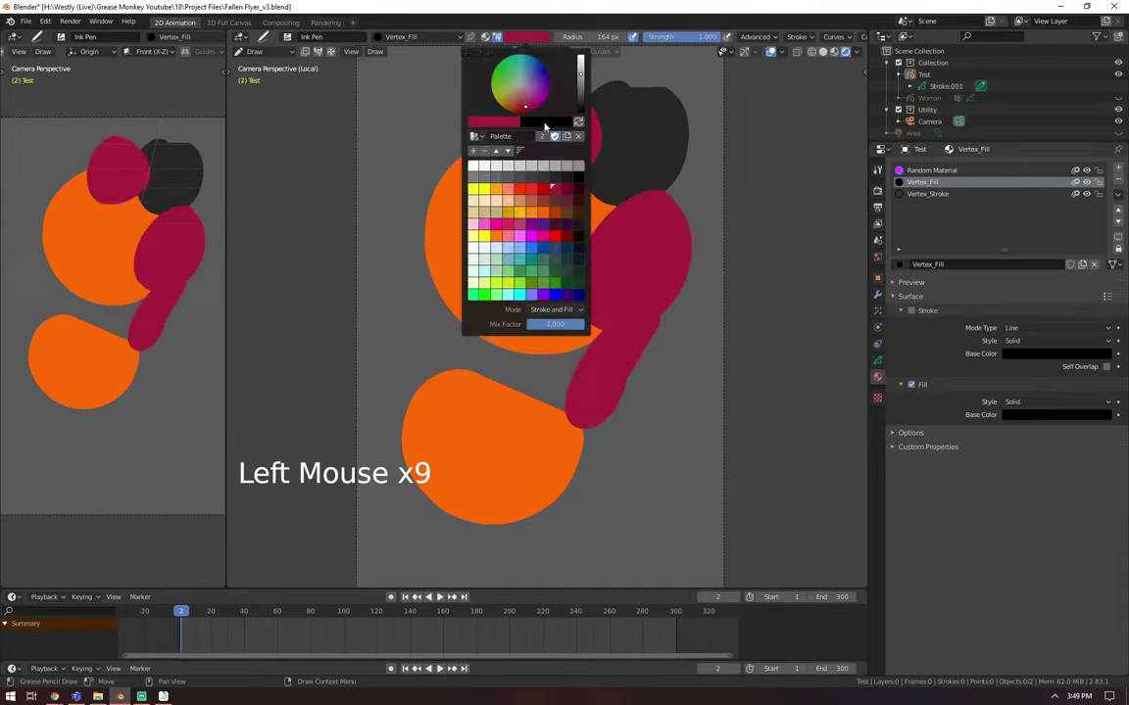
left_click(542, 270)
left_click_drag(651, 365, 605, 369)
mouse_move(419, 287)
left_mouse_down()
mouse_move(431, 338)
mouse_move(495, 383)
left_mouse_up()
Step: Toggle the Vertex_Fill material's visibility repeatedly to check that all coloured shapes share it
left_click(1086, 183)
left_click(1086, 183)
left_click(1086, 183)
left_click(1086, 183)
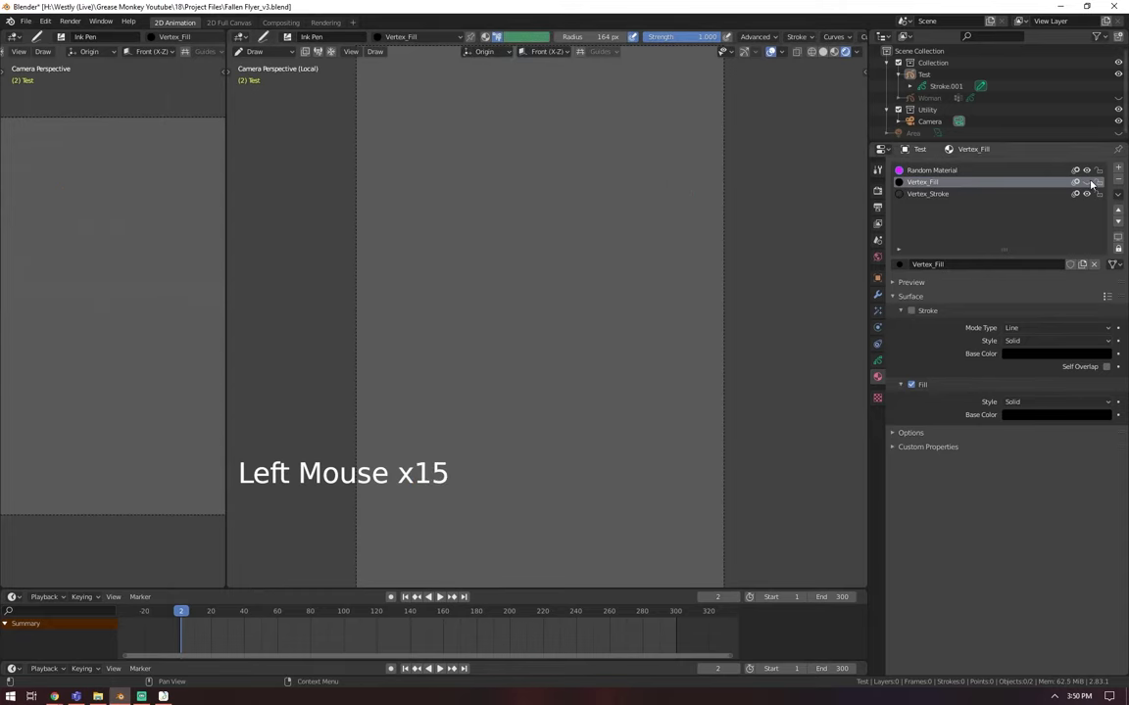
left_click(1086, 184)
left_click(1086, 183)
Step: Switch to the Vertex_Stroke material and draw two long winding green lines across the coloured shapes
left_click(382, 39)
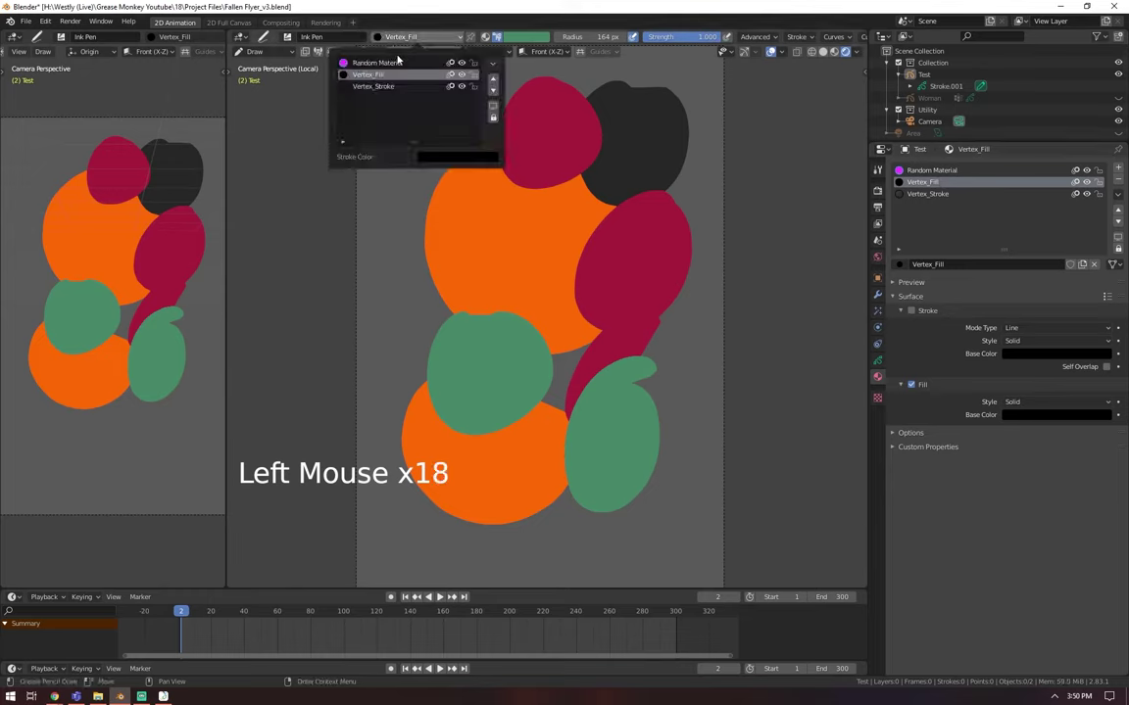
left_click(378, 87)
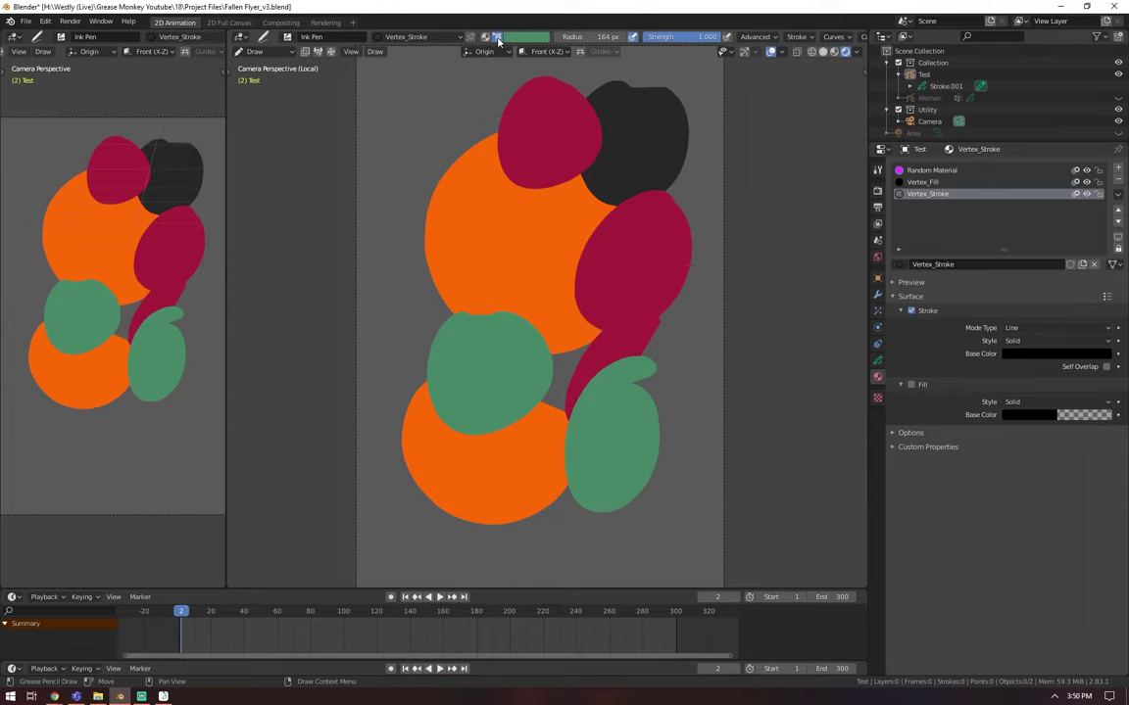
left_click(437, 83)
mouse_move(437, 83)
left_mouse_down()
mouse_move(407, 397)
mouse_move(460, 431)
left_mouse_up()
mouse_move(392, 137)
left_mouse_down()
mouse_move(441, 139)
mouse_move(690, 431)
left_mouse_up()
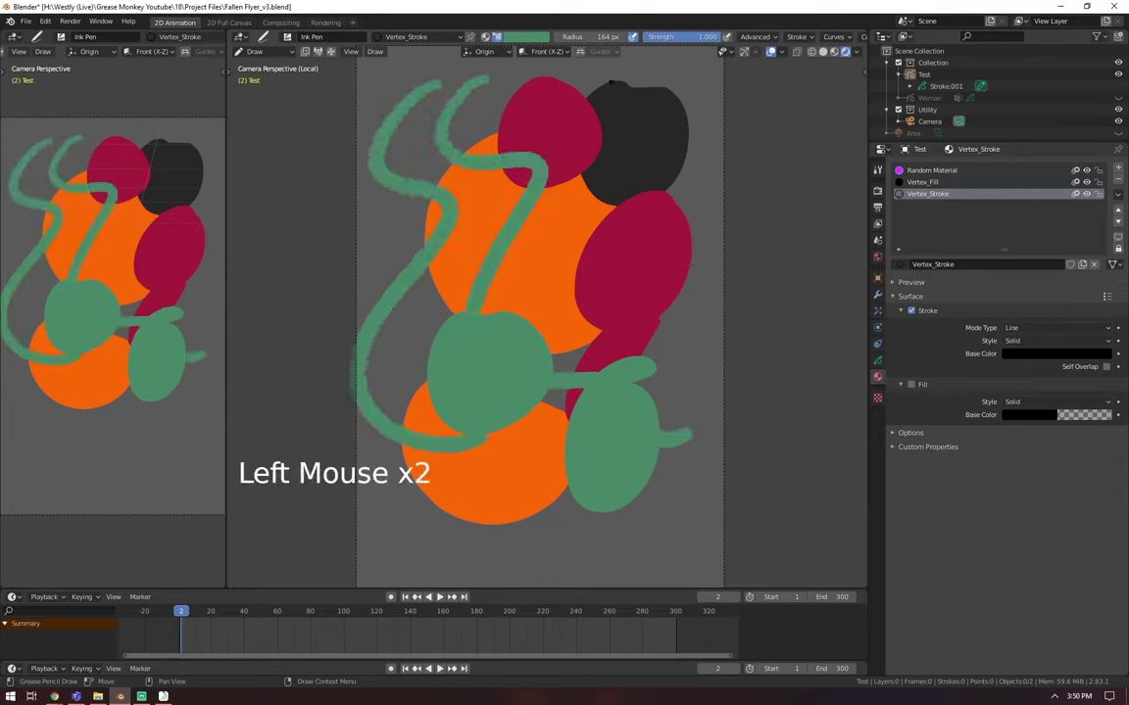
Step: Draw two more long winding green strokes over the dark grey, crimson and green shapes, keeping Vertex_Stroke as the active material
mouse_move(686, 142)
left_mouse_down()
mouse_move(632, 294)
mouse_move(710, 580)
left_mouse_up()
left_click_drag(617, 95, 544, 331)
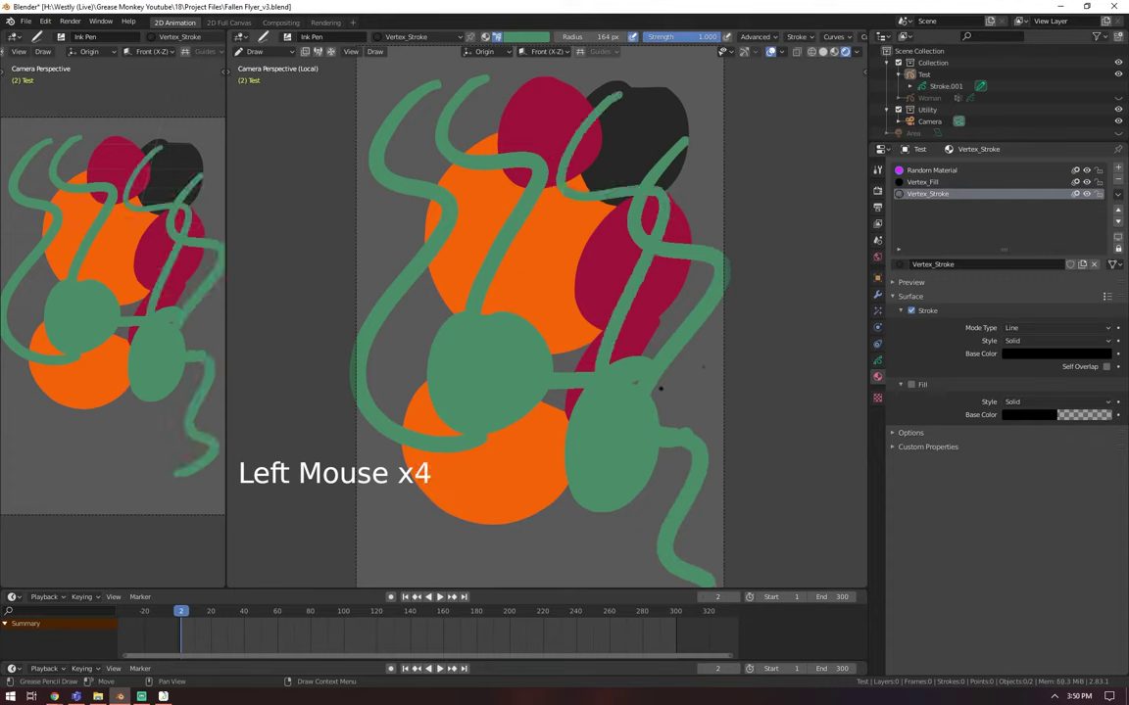
left_click(930, 182)
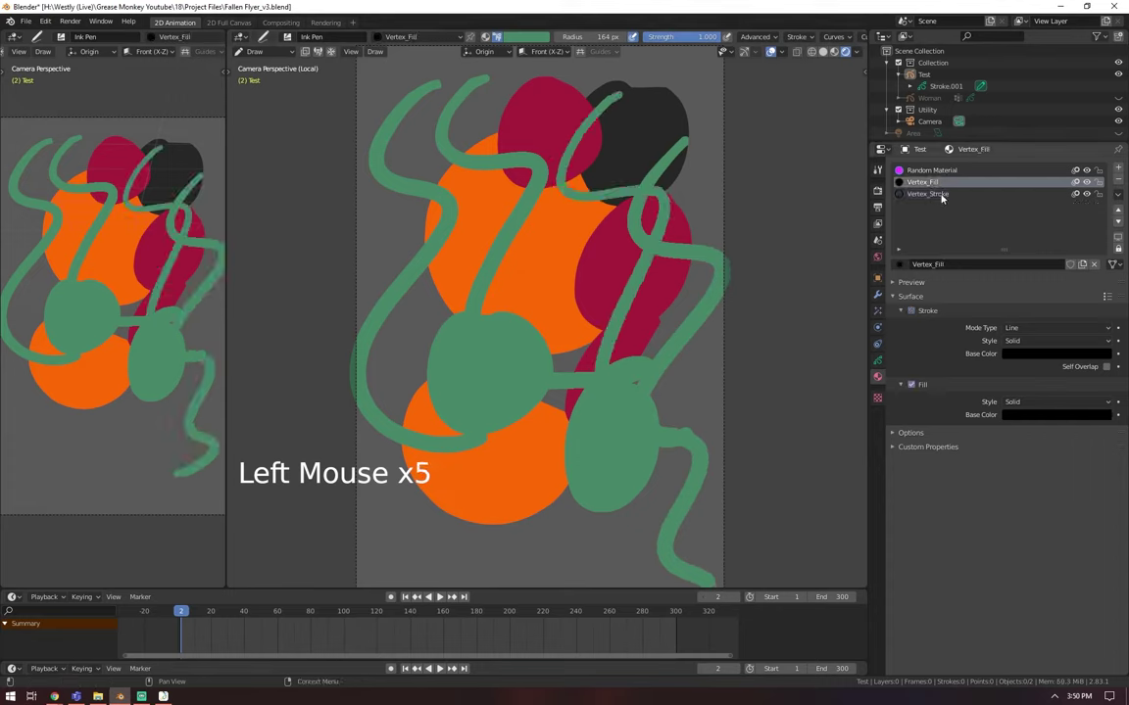
left_click(940, 195)
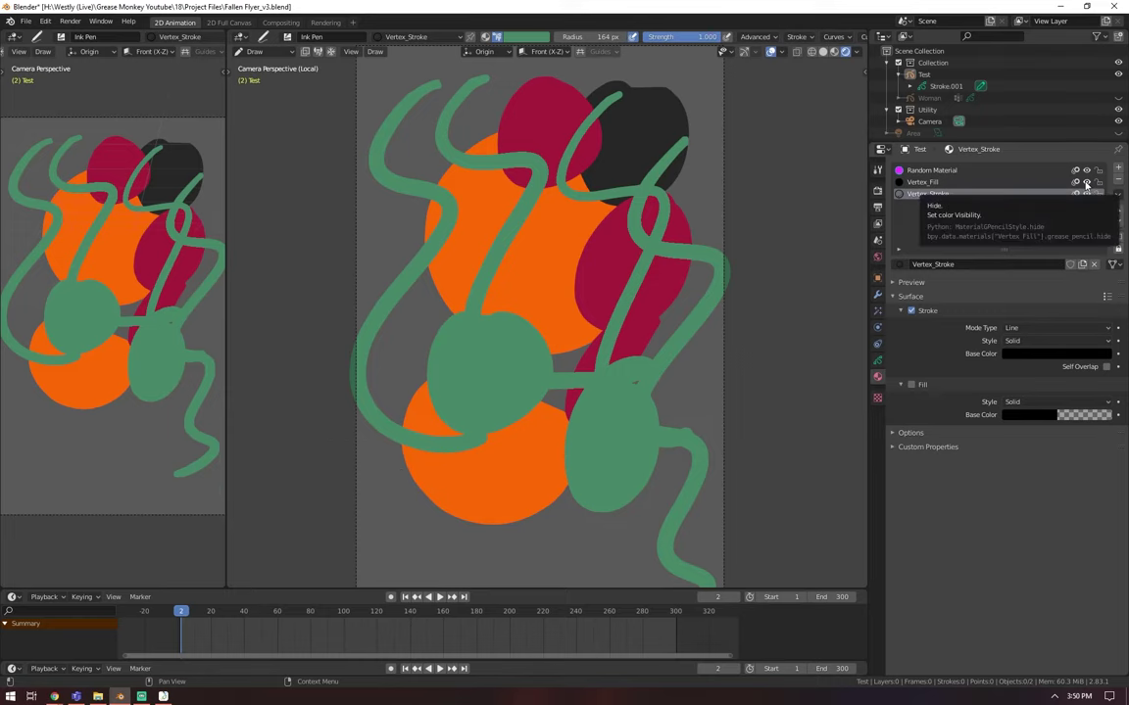
Step: Toggle the visibility of the Vertex_Stroke and Vertex_Fill materials in turn to compare which parts of the drawing each one controls
left_click(1086, 192)
left_click(1085, 192)
left_click(1085, 192)
left_click(1086, 192)
left_click(1085, 193)
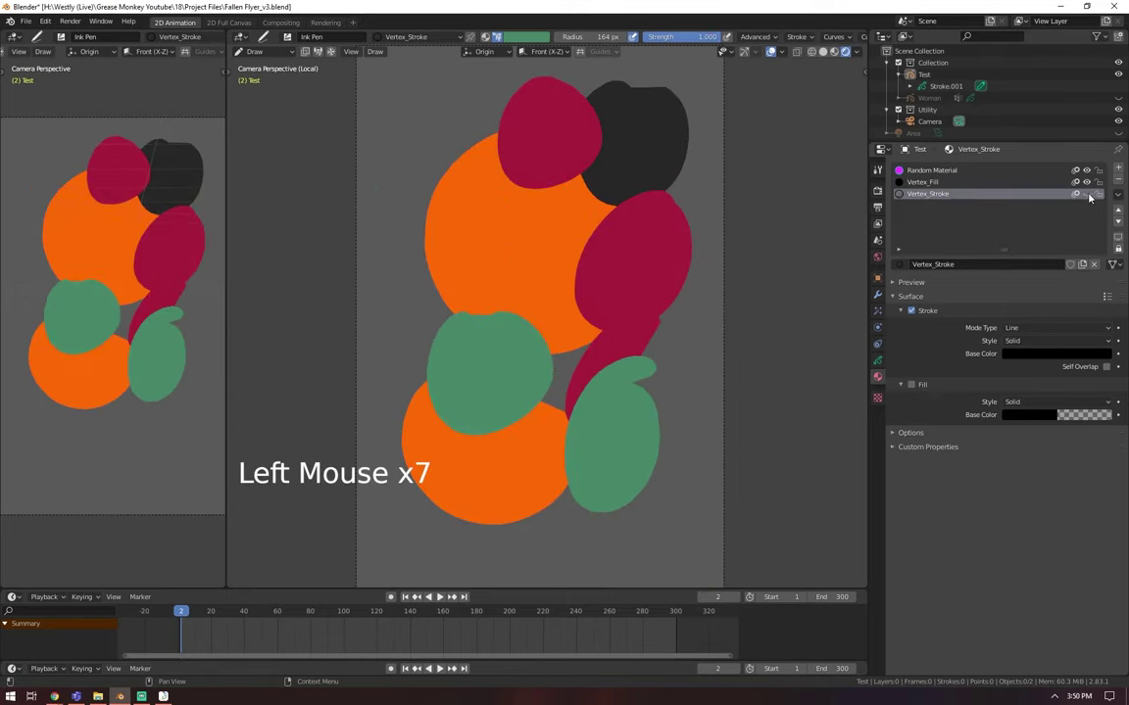
left_click(1085, 193)
left_click(1086, 182)
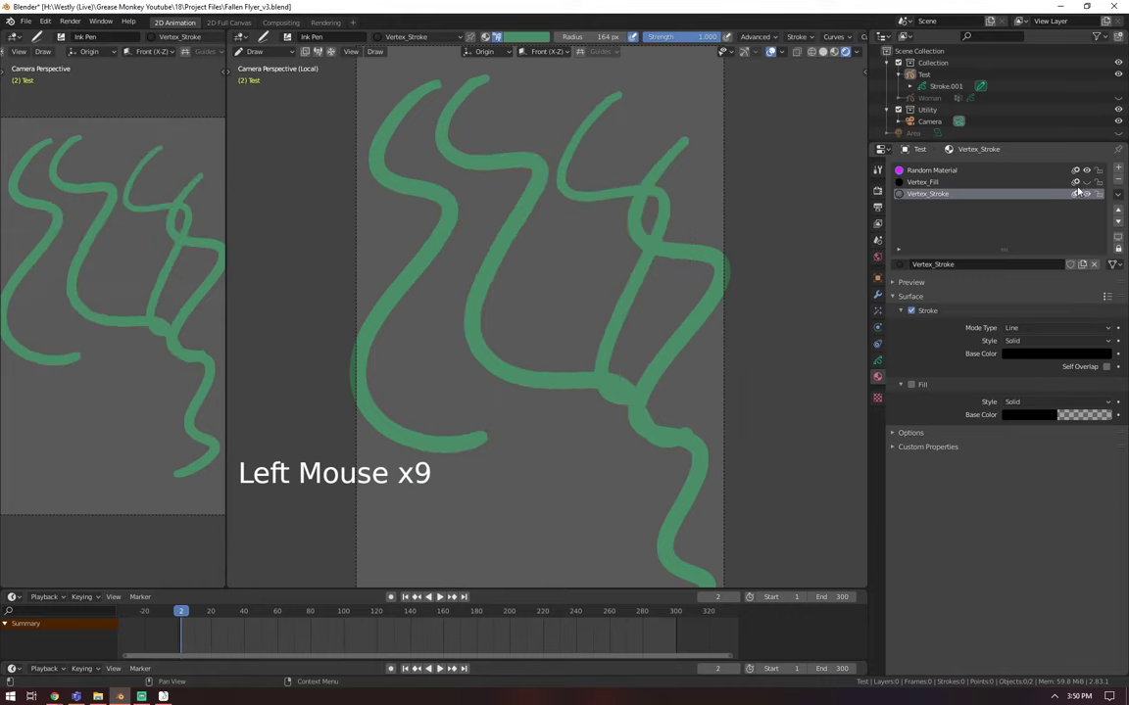
left_click(1085, 193)
left_click(1086, 193)
left_click(1086, 182)
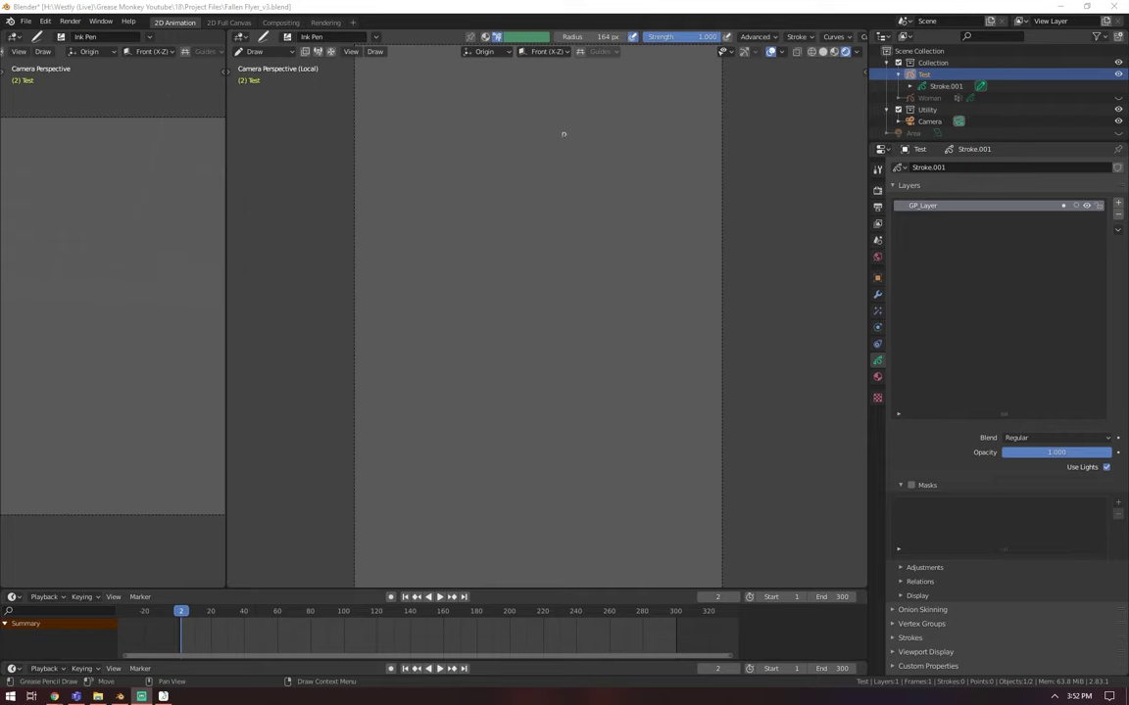
mouse_move(564, 134)
left_mouse_down()
mouse_move(579, 244)
mouse_move(549, 135)
mouse_move(592, 237)
mouse_move(556, 159)
left_mouse_up()
key("ctrl+z")
left_click(534, 138)
key("ctrl+z")
key("ctrl+z")
mouse_move(588, 112)
left_mouse_down()
mouse_move(455, 247)
mouse_move(578, 115)
mouse_move(433, 247)
mouse_move(524, 132)
mouse_move(391, 239)
mouse_move(473, 164)
left_mouse_up()
key("ctrl+z")
key("ctrl+z")
key("ctrl+z")
mouse_move(547, 125)
left_mouse_down()
mouse_move(567, 348)
mouse_move(539, 125)
mouse_move(553, 374)
mouse_move(586, 130)
mouse_move(440, 303)
left_mouse_up()
key("ctrl+z")
key("ctrl+z")
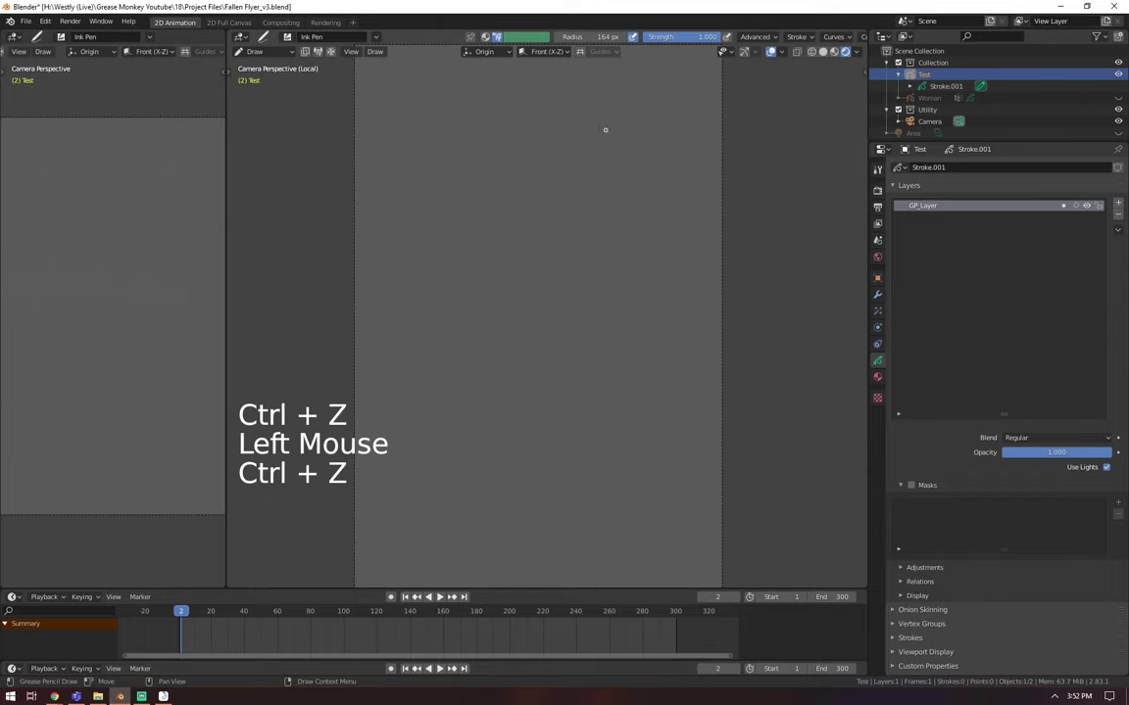
Step: Draw one large black circle in the upper half of the camera frame and enter Edit Mode
mouse_move(606, 129)
left_mouse_down()
mouse_move(670, 295)
mouse_move(603, 132)
mouse_move(431, 323)
mouse_move(409, 222)
left_mouse_up()
key("ctrl+z")
key("Tab")
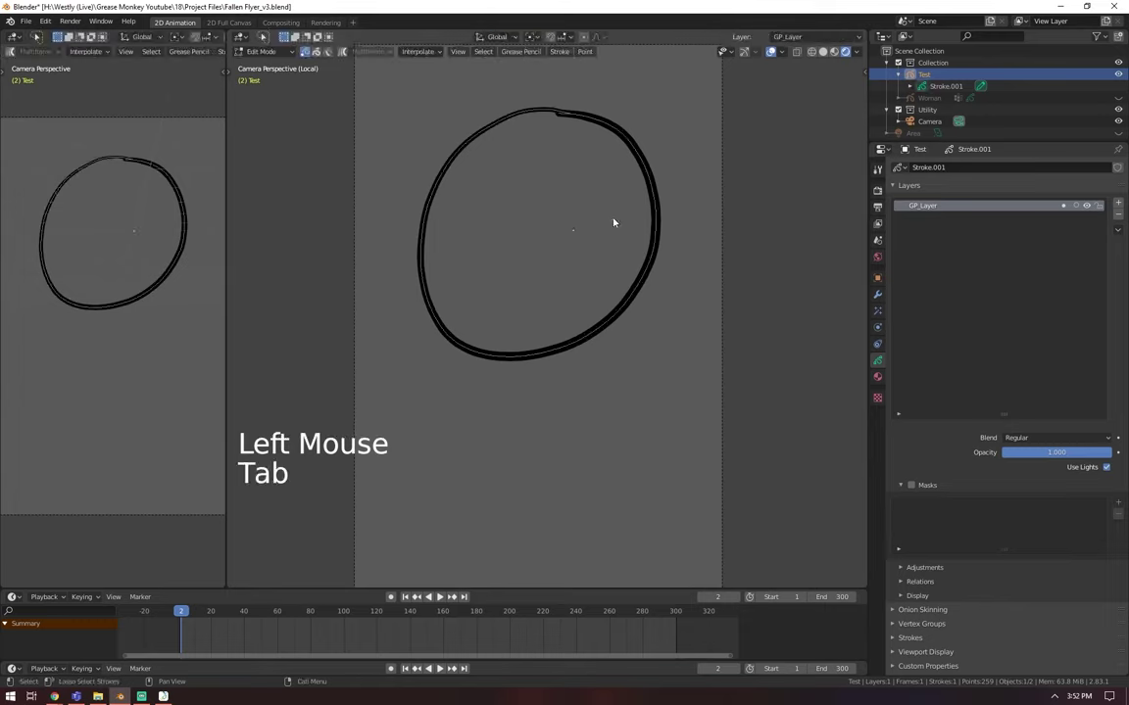
Step: Select individual points one after another along the upper right of the circle stroke
left_click(646, 180)
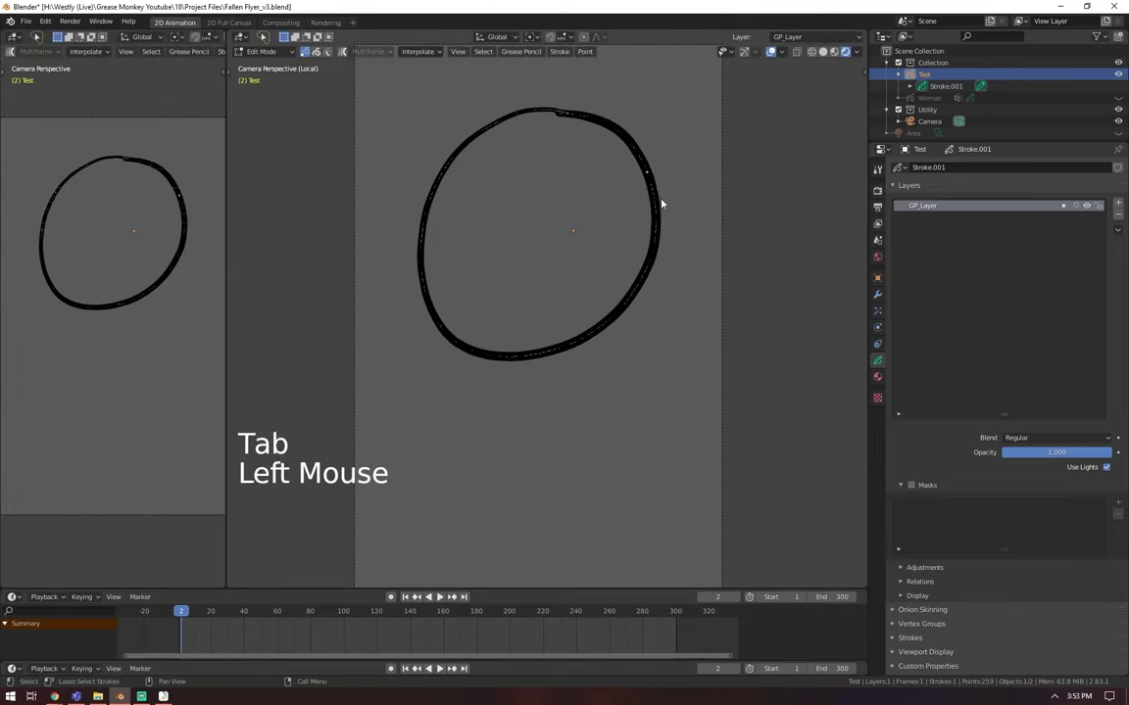
left_click(646, 170)
left_click(652, 181)
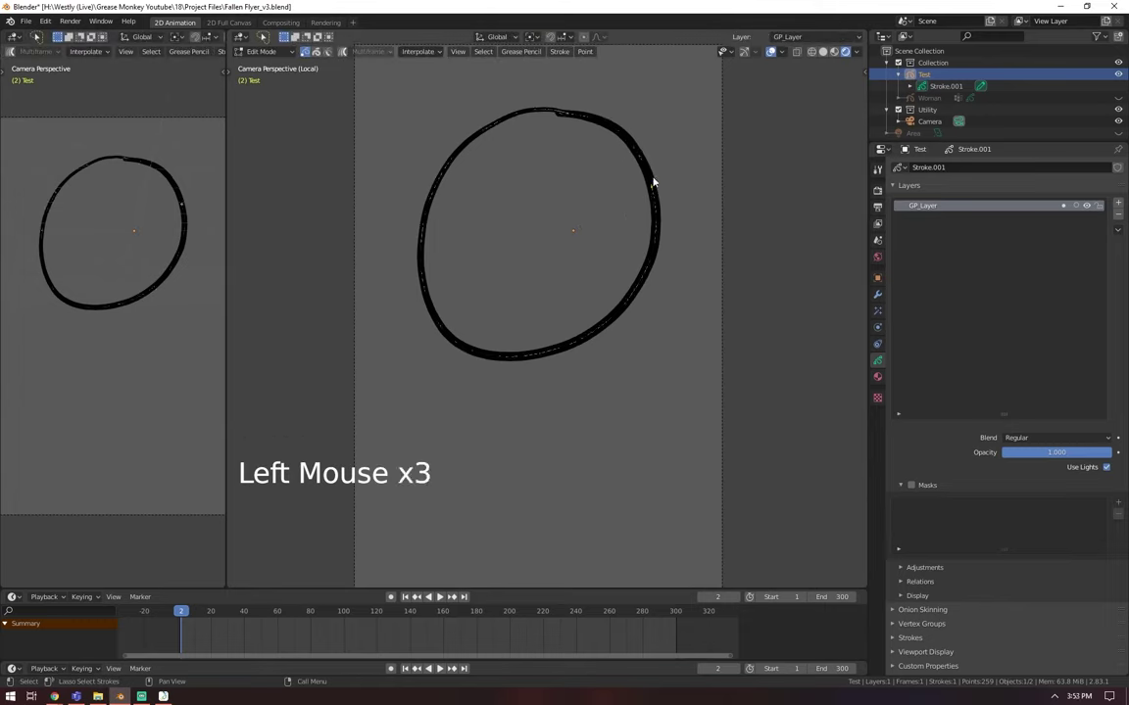
Step: Cycle repeatedly through the point, stroke and between-strokes selection modes on the circle, ending in stroke selection mode
left_click(316, 53)
left_click(329, 53)
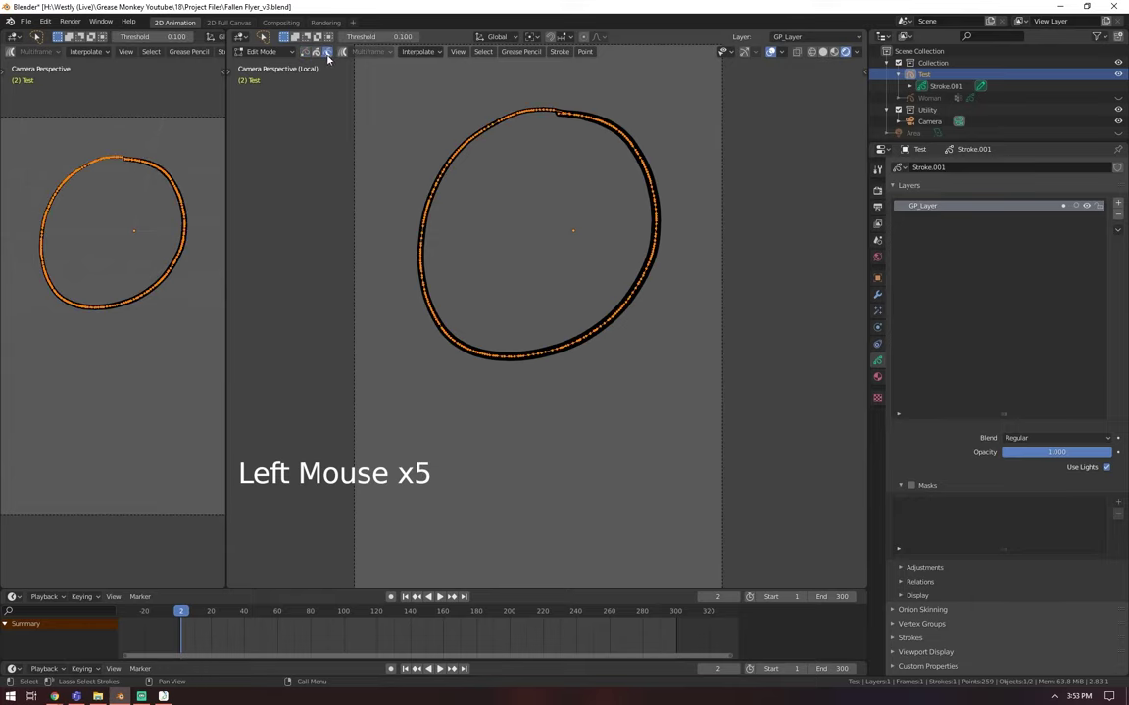
left_click(328, 54)
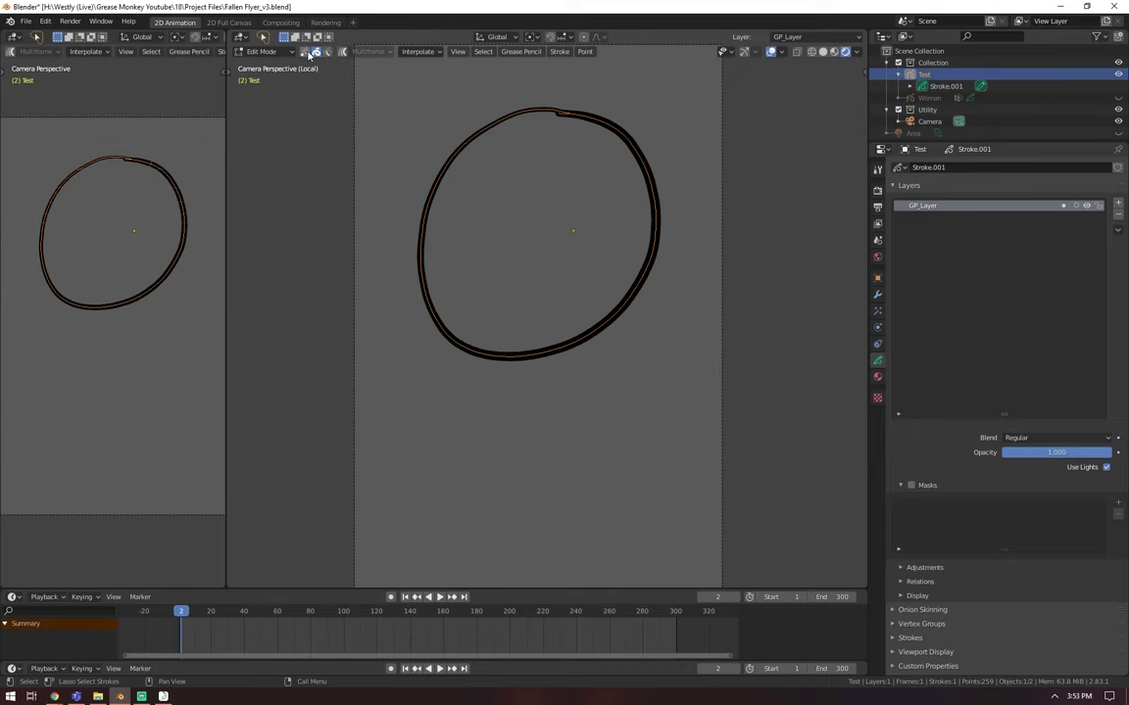
left_click(310, 54)
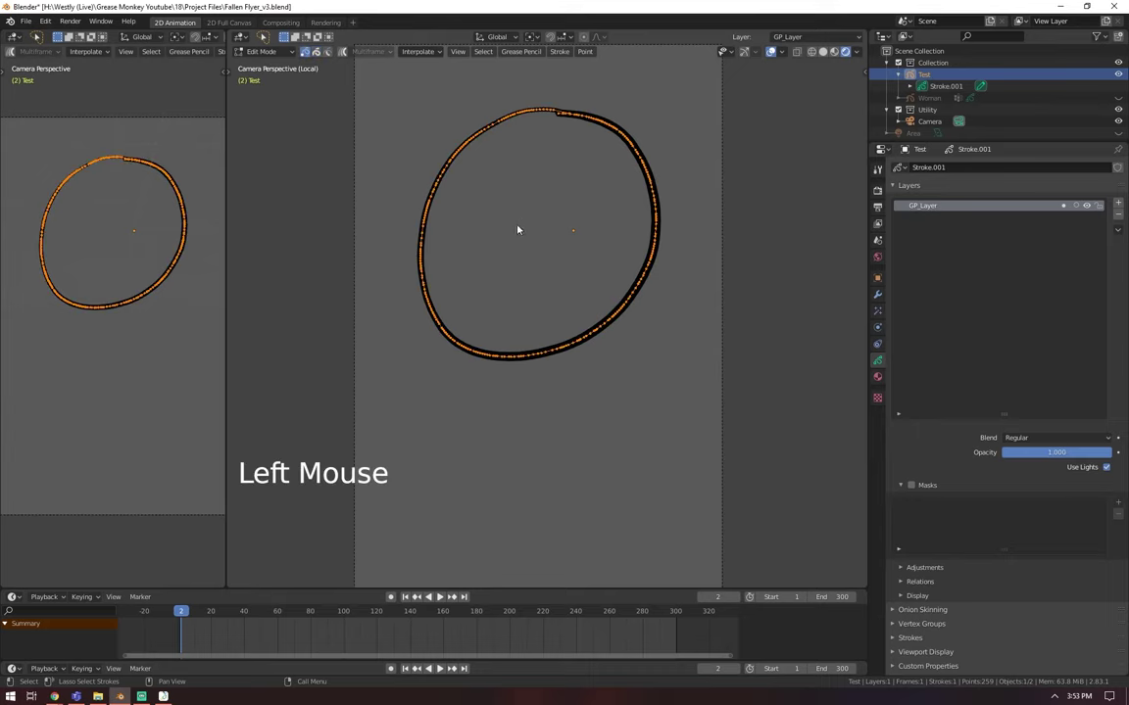
key("1")
key("2")
key("3")
key("1")
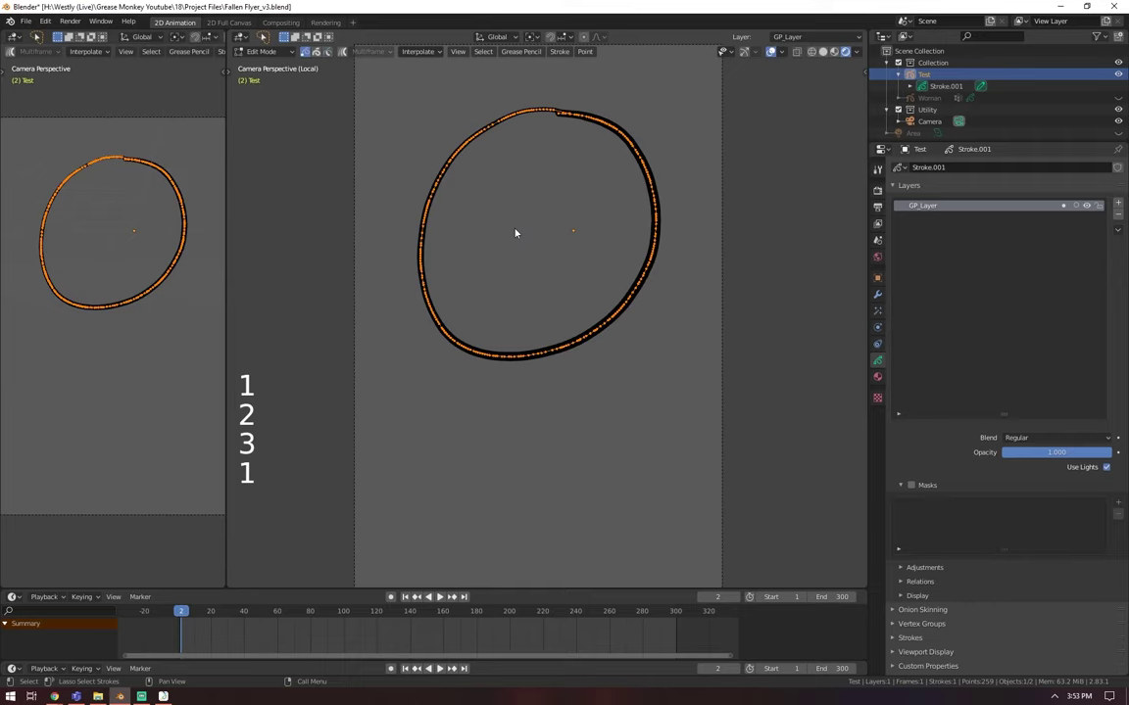
key("1")
key("2")
key("3")
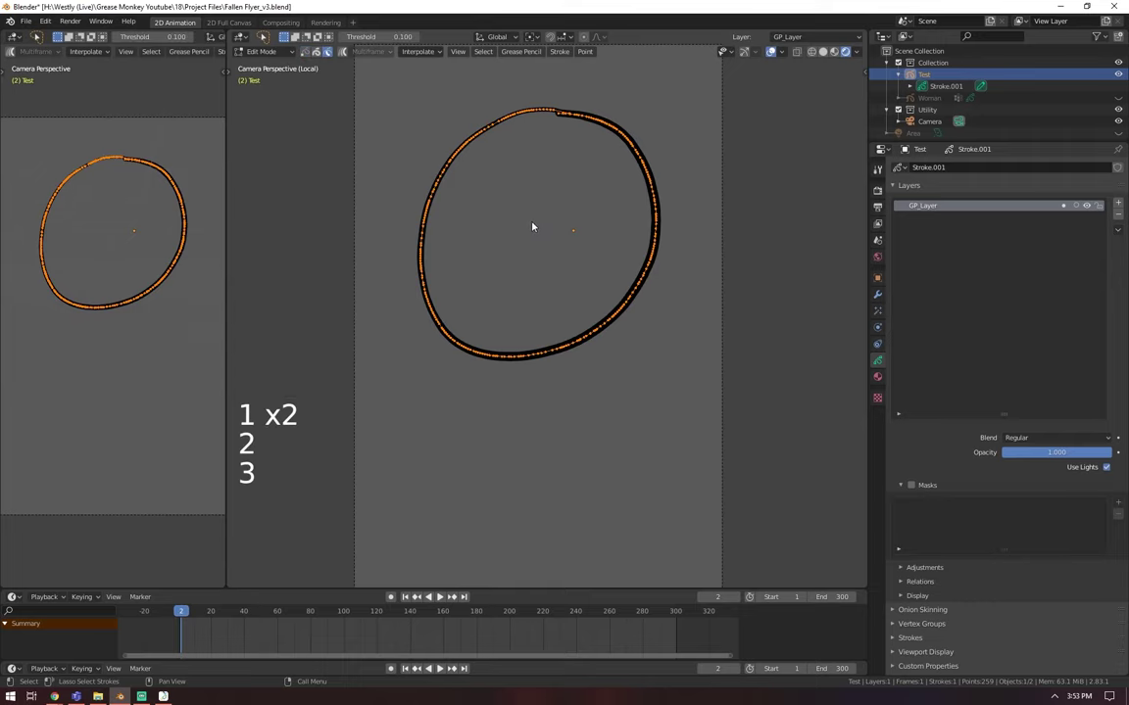
key("2")
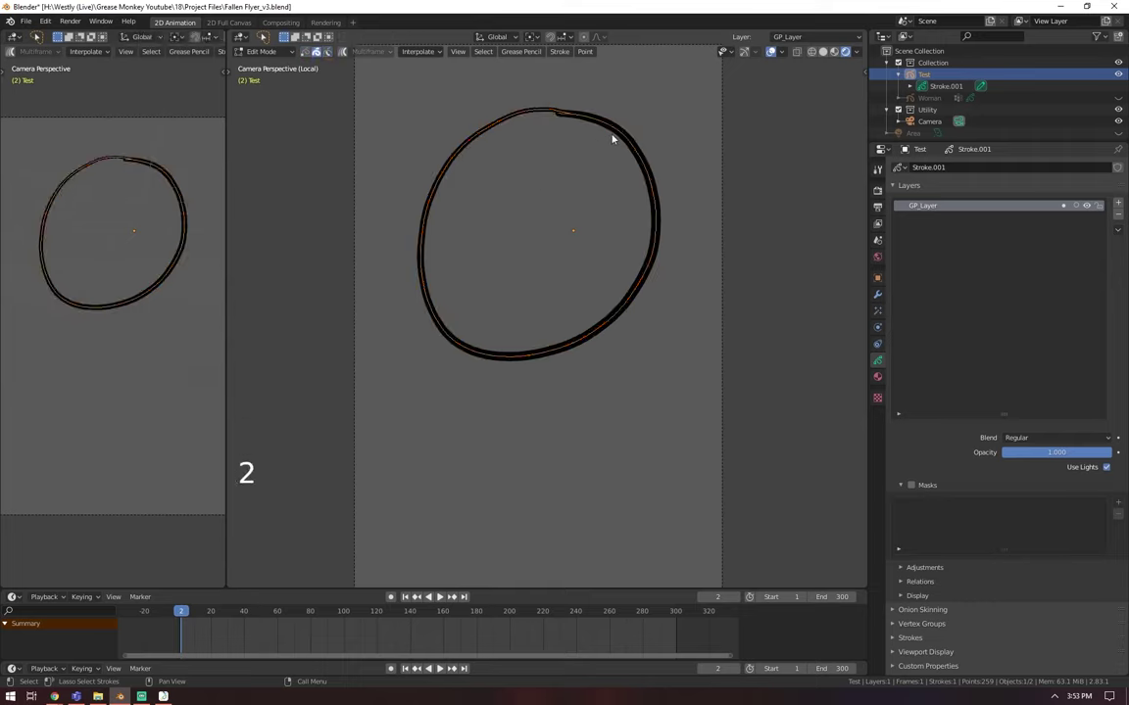
Step: Try to move the circle stroke, cancel, and scale it by 1.071 along the X axis
key("g")
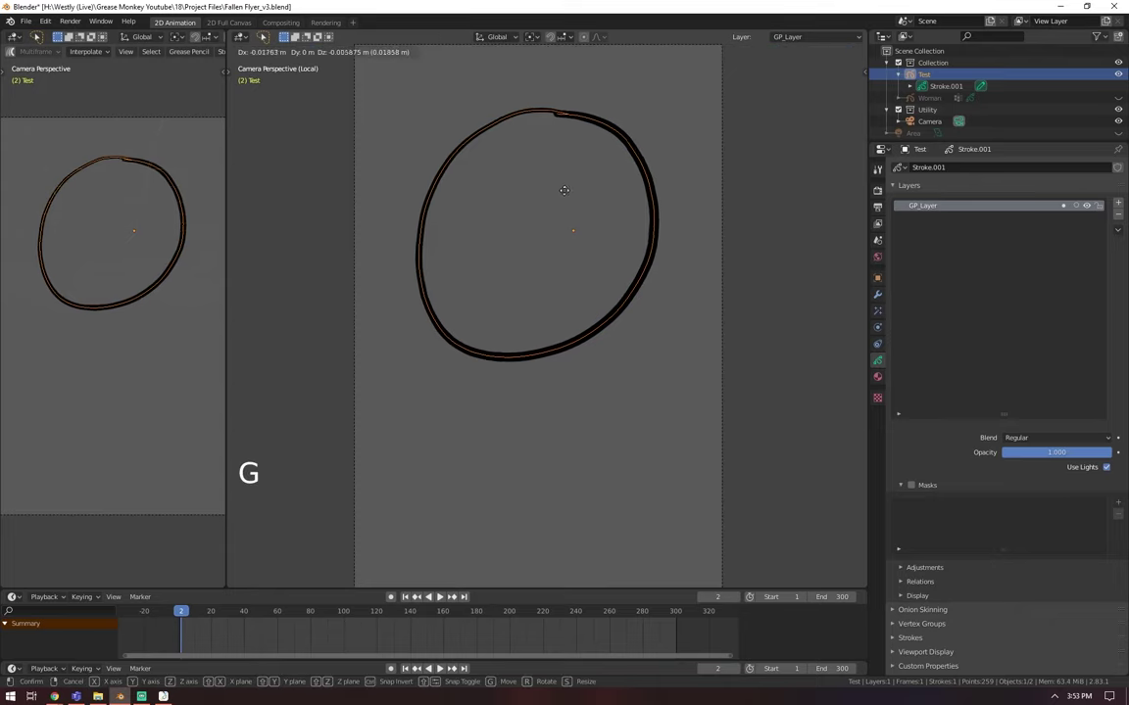
right_click(581, 200)
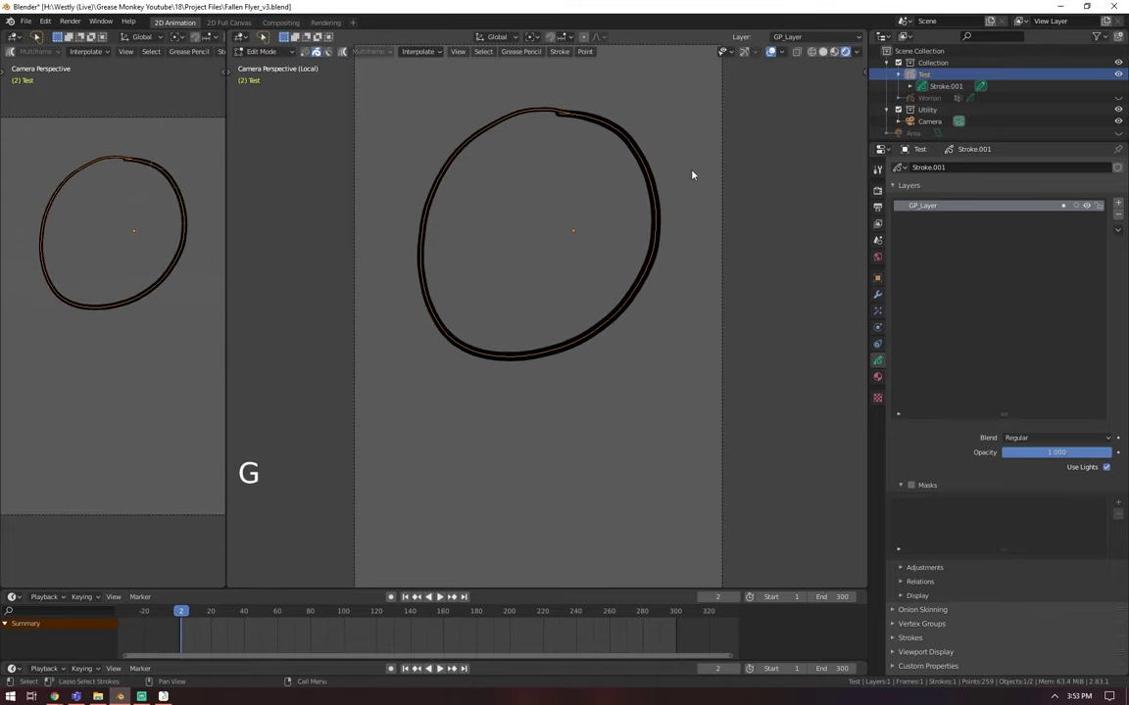
key("s")
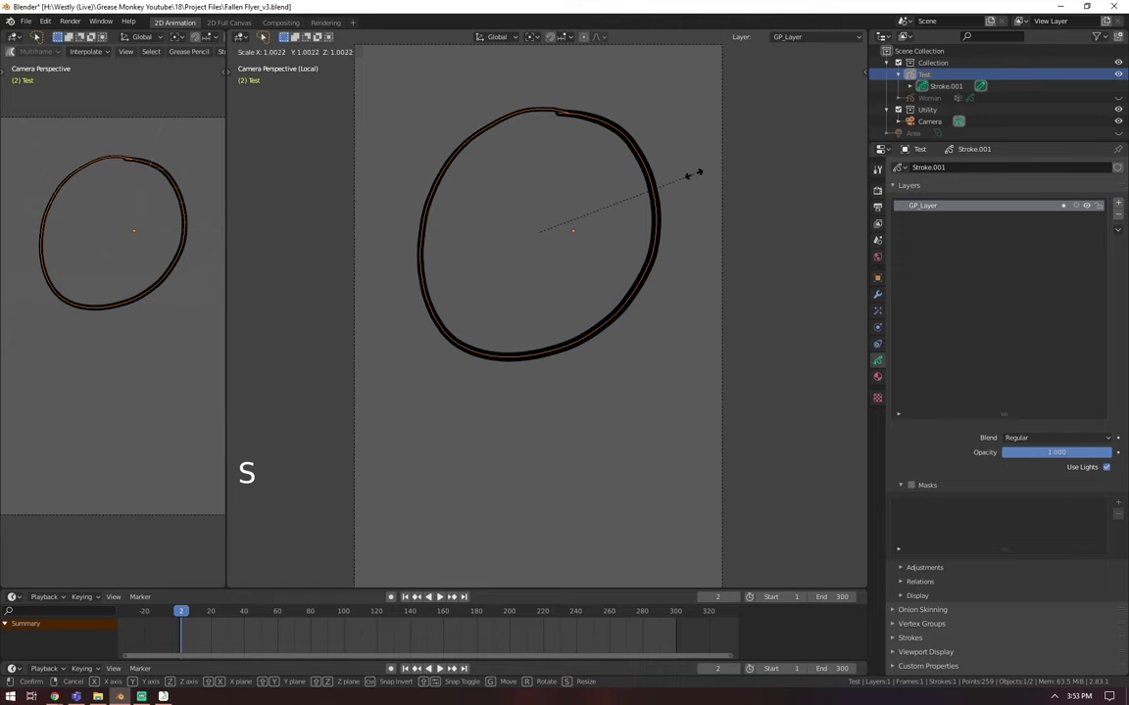
key("x")
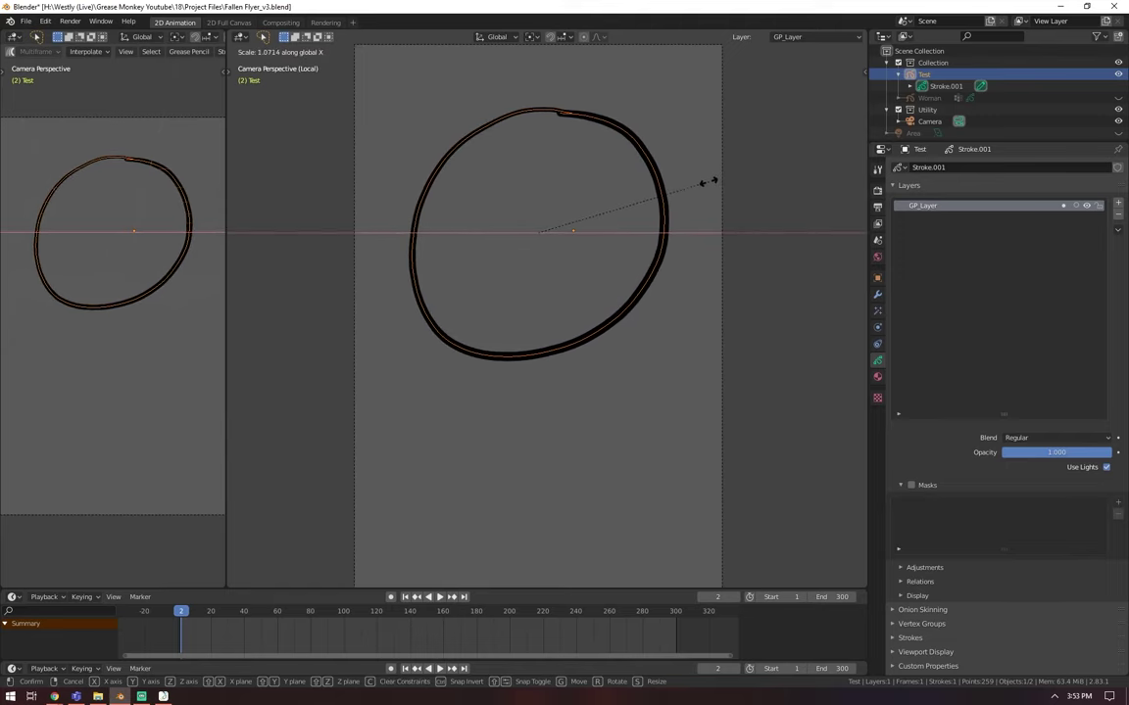
left_click(705, 182)
Step: Rotate the circle stroke clockwise by about 17 degrees and scale it by 0.886 along the X axis
key("r")
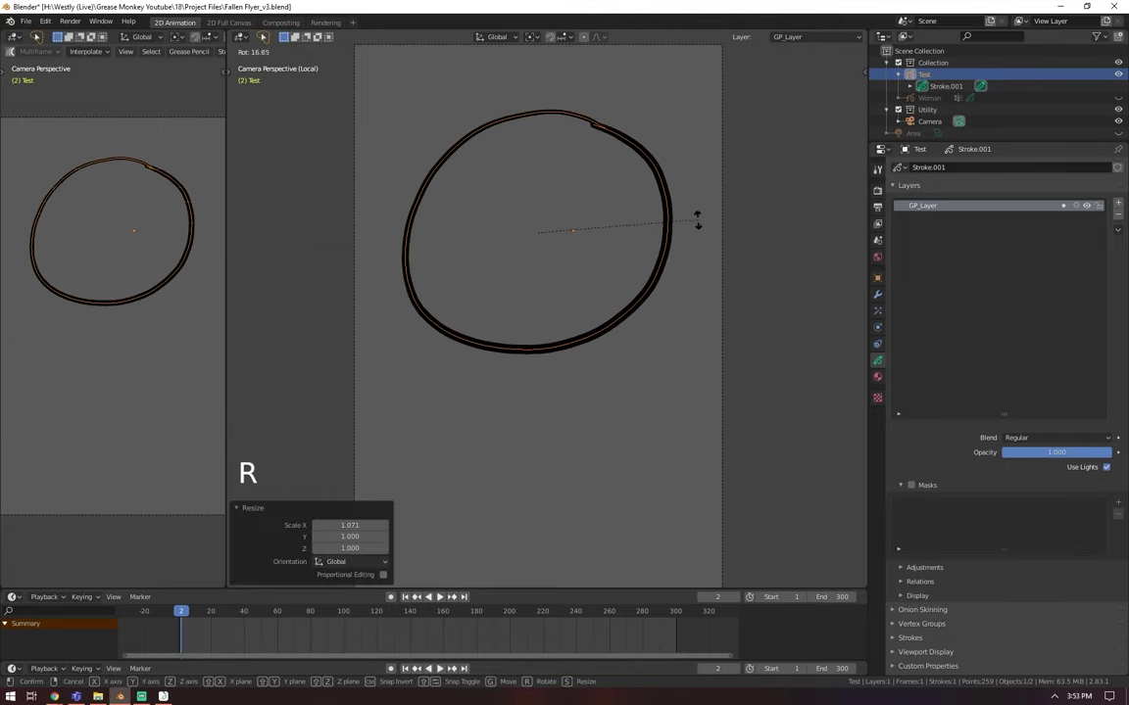
key("s")
key("x")
left_click(681, 225)
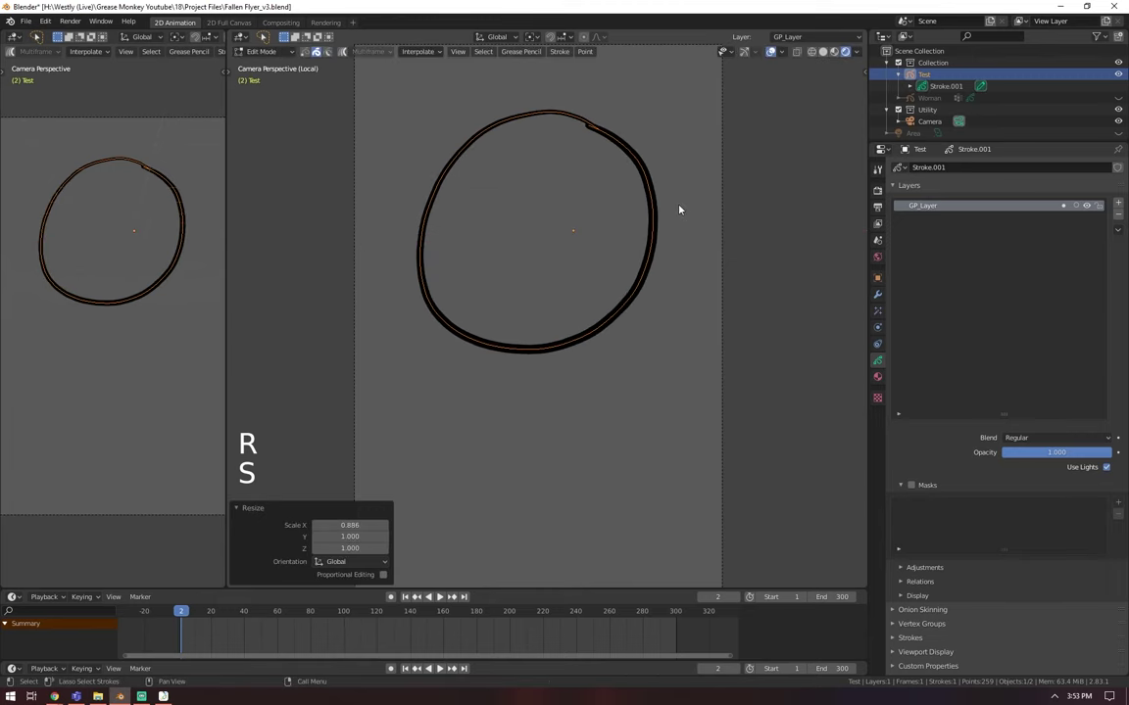
Step: Return to point selection mode and smooth all of the circle's points once with a factor of 0.500
key("Tab")
key("Tab")
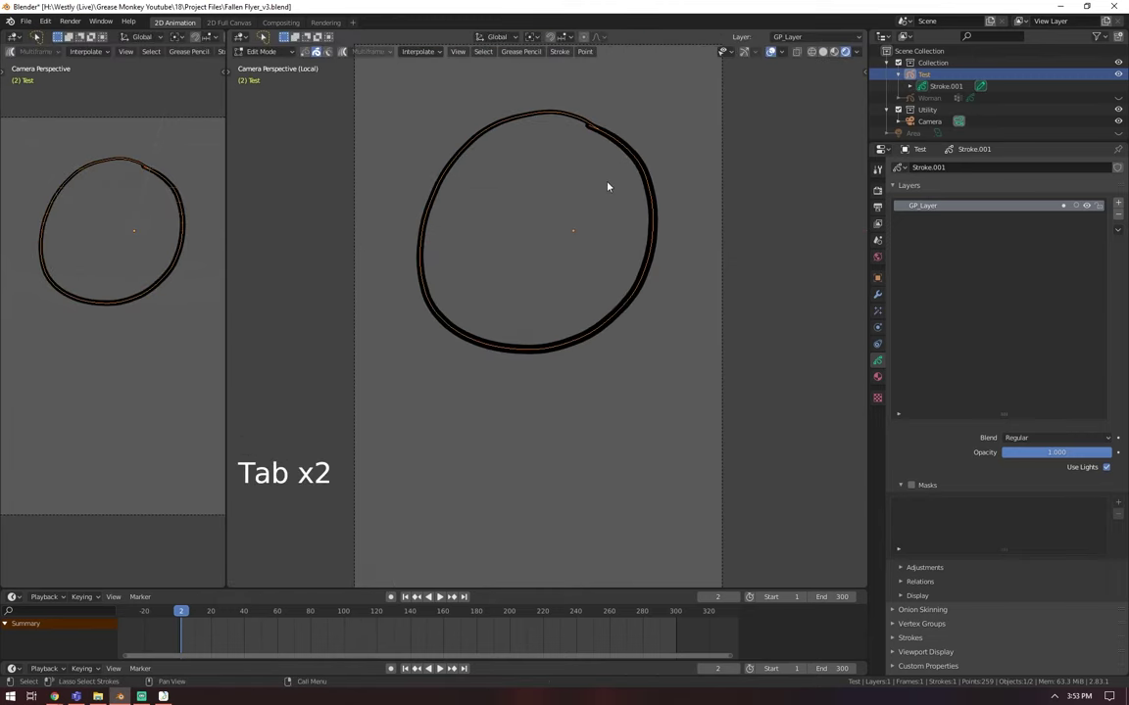
key("1")
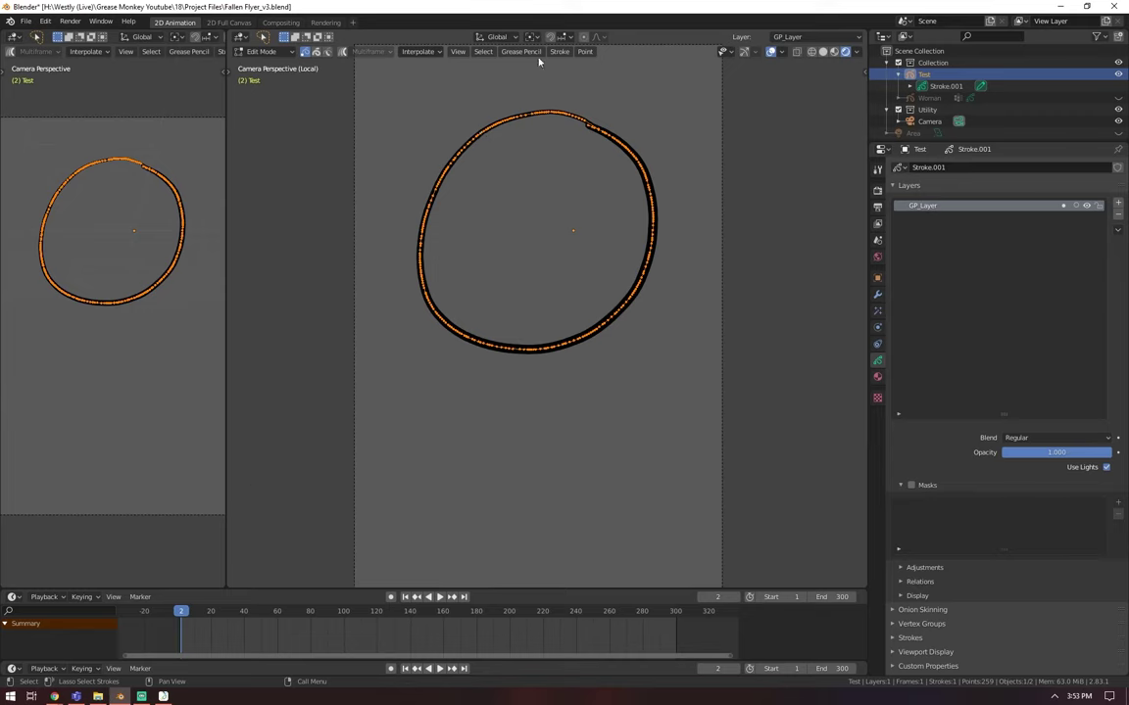
right_click(549, 116)
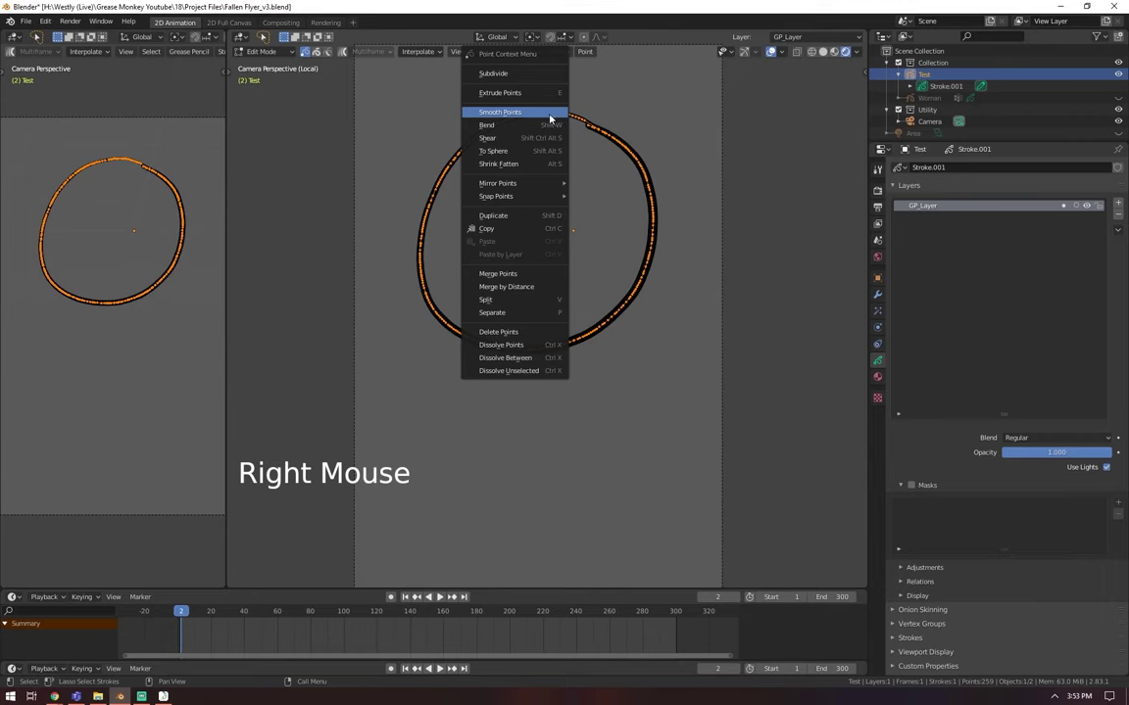
left_click(552, 115)
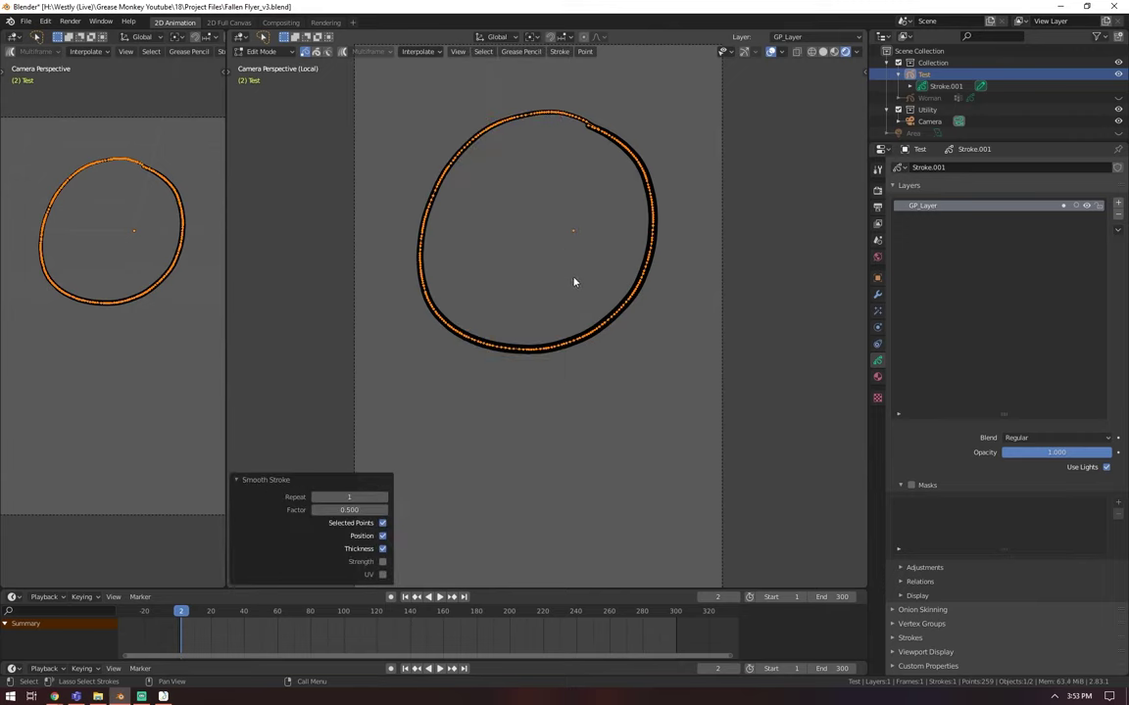
Step: Repeat the last smoothing on the circle's points more than 200 times
key("shift+r")
key("shift+r")
key("shift+r")
key("shift+r")
key("shift+r")
key("shift+r")
key("shift+r")
key("shift+r")
key("shift+r")
key("shift+r")
key("shift+r")
key("shift+r")
key("shift+r")
key("shift+r")
key("shift+r")
key("shift+r")
key("shift+r")
key("shift+r")
key("shift+r")
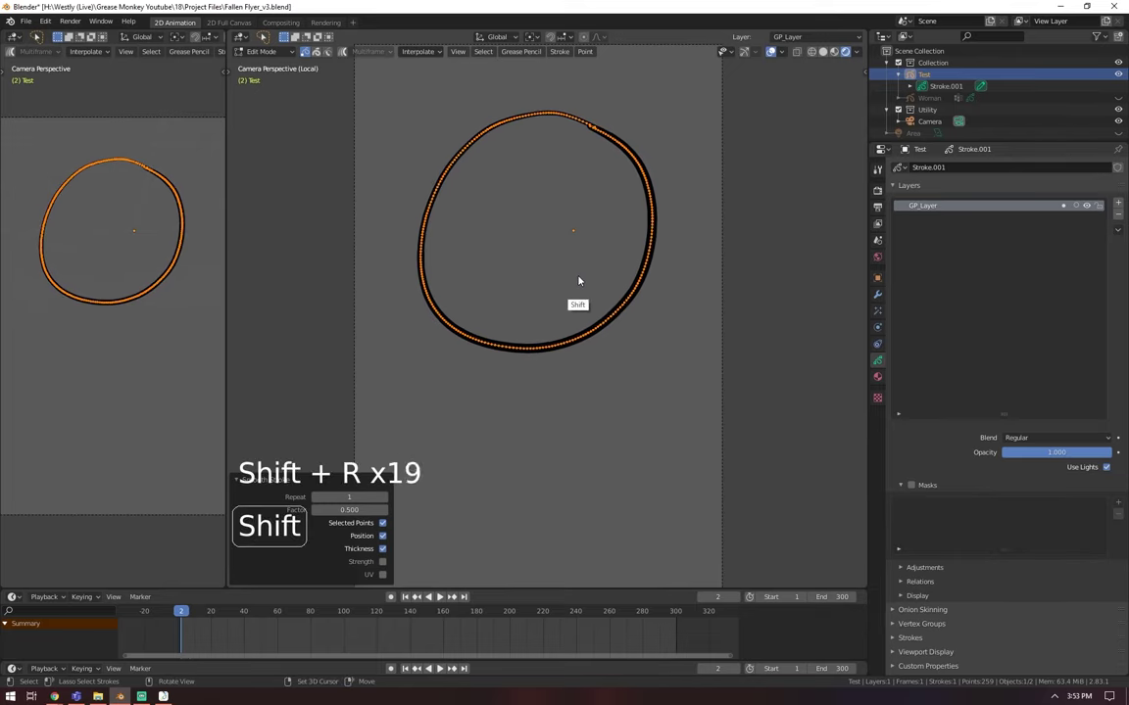
key("shift+r")
key("shift+r")
key("shift+r")
key("shift+r")
key("shift+r")
key("shift+r")
key("shift+r")
key("shift+r")
key("shift+r")
key("shift+r")
key("shift+r")
key("shift+r")
key("shift+r")
key("shift+r")
key("shift+r")
key("shift+r")
key("shift+r")
key("shift+r")
key("shift+r")
key("shift+r")
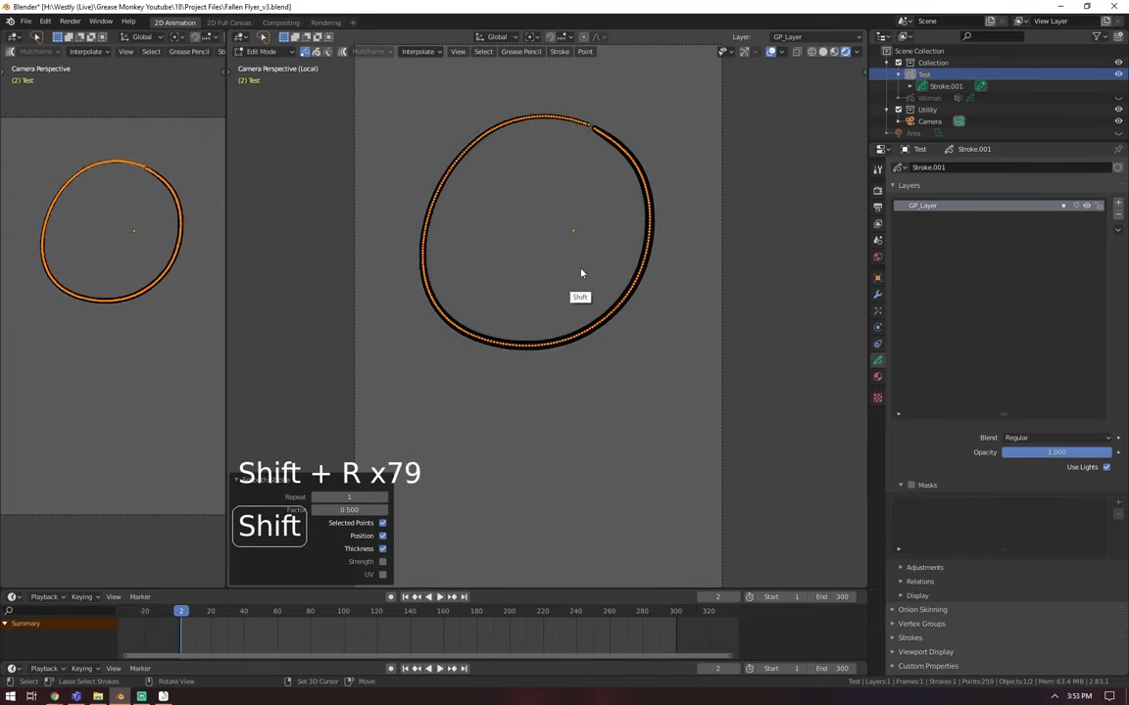
key("shift+r")
key("shift+r")
key("shift+r")
key("shift+r")
key("shift+r")
key("shift+r")
key("shift+r")
key("shift+r")
key("shift+r")
key("shift+r")
key("shift+r")
key("shift+r")
key("shift+r")
key("shift+r")
key("shift+r")
key("shift+r")
key("shift+r")
key("shift+r")
key("shift+r")
key("shift+r")
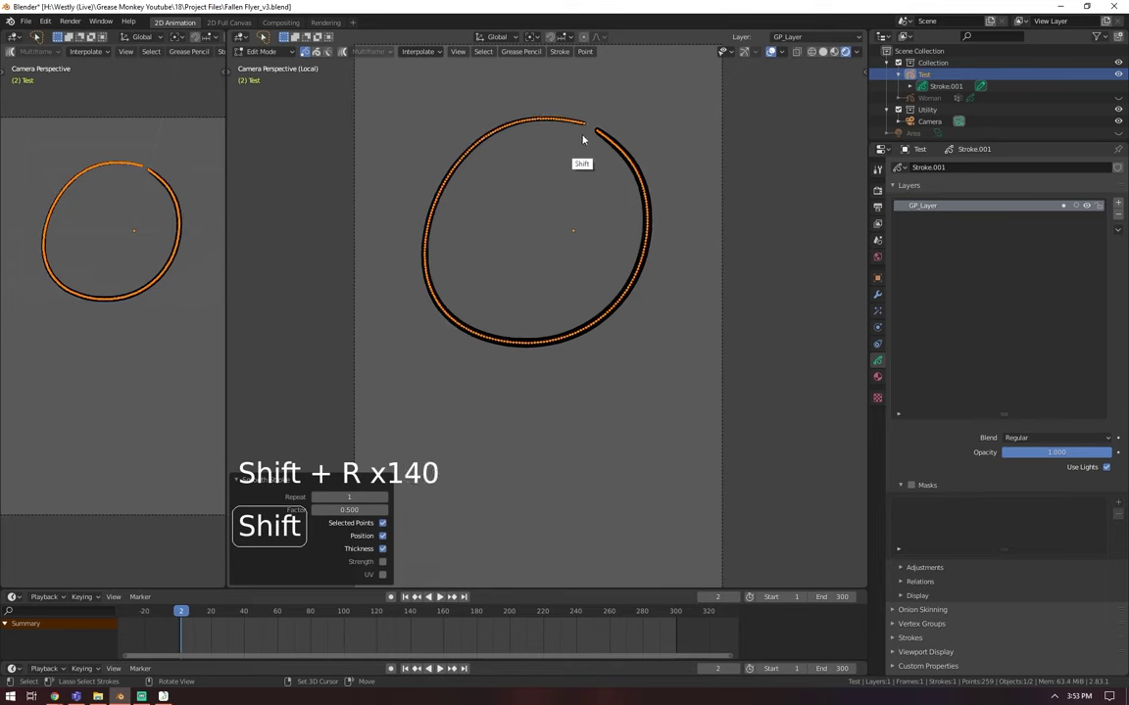
key("shift+r")
key("shift+r")
key("shift+r")
key("shift+r")
key("shift+r")
key("shift+r")
key("shift+r")
key("shift+r")
key("shift+r")
key("shift+r")
key("shift+r")
key("shift+r")
key("shift+r")
key("shift+r")
key("shift+r")
key("shift+r")
key("shift+r")
key("shift+r")
key("shift+r")
key("shift+r")
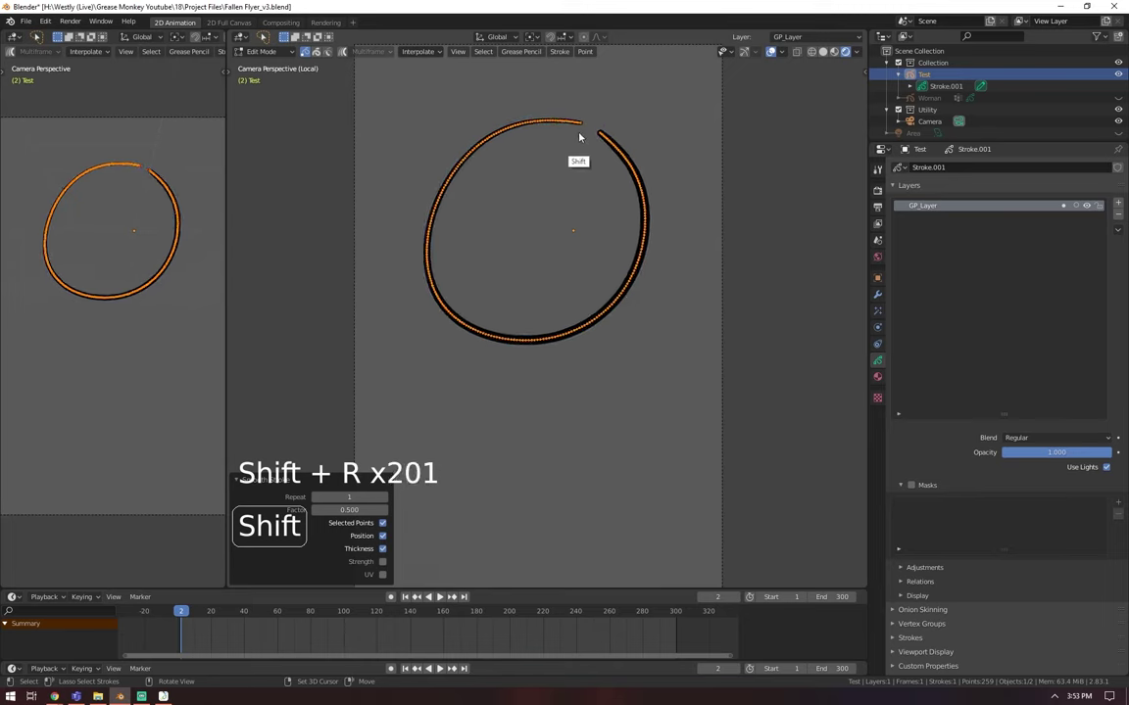
key("shift+r")
key("shift+r")
key("shift+r")
key("shift+r")
key("shift+r")
key("shift+r")
key("shift+r")
key("shift+r")
key("shift+r")
key("shift+r")
Step: Apply an adaptive Simplify to the circle stroke with a factor of 0.000
left_click(559, 51)
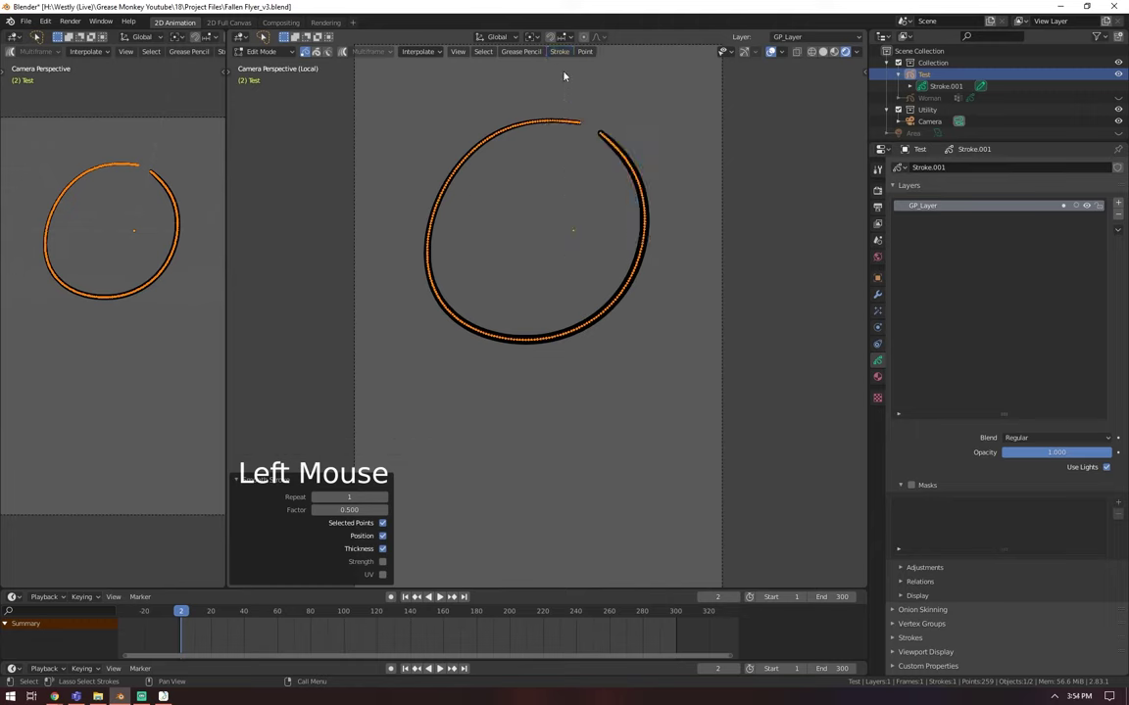
left_click(559, 51)
mouse_move(611, 78)
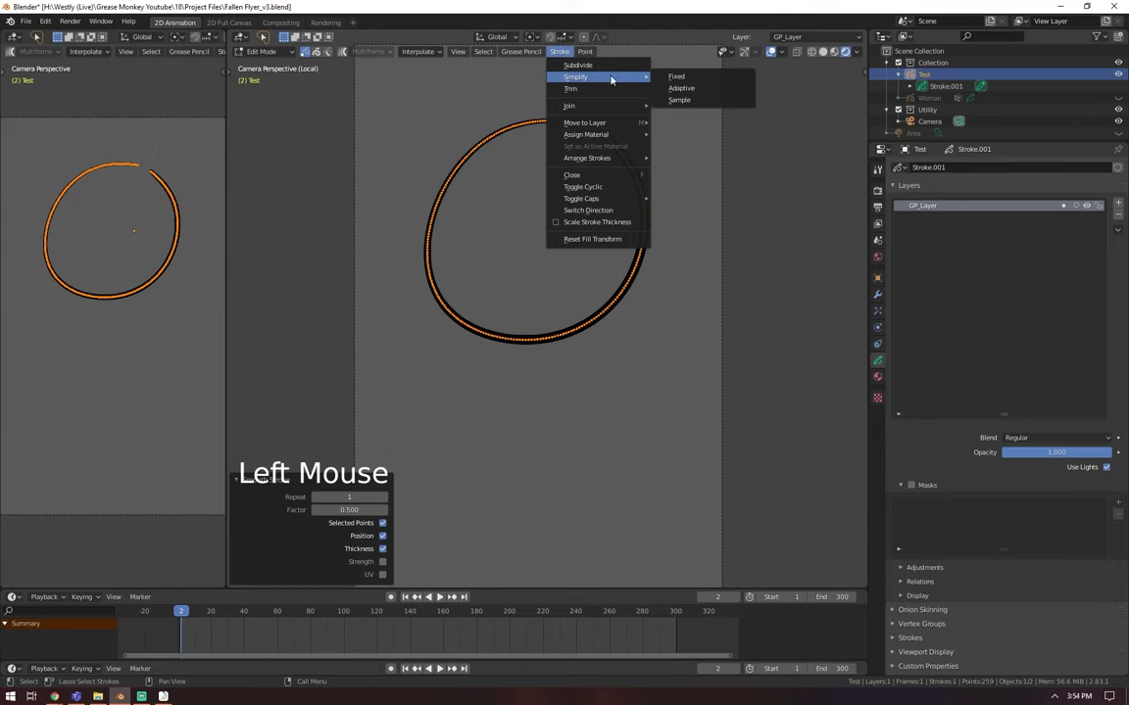
left_click(693, 89)
mouse_move(350, 574)
left_mouse_down()
mouse_move(367, 574)
mouse_move(325, 576)
left_mouse_up()
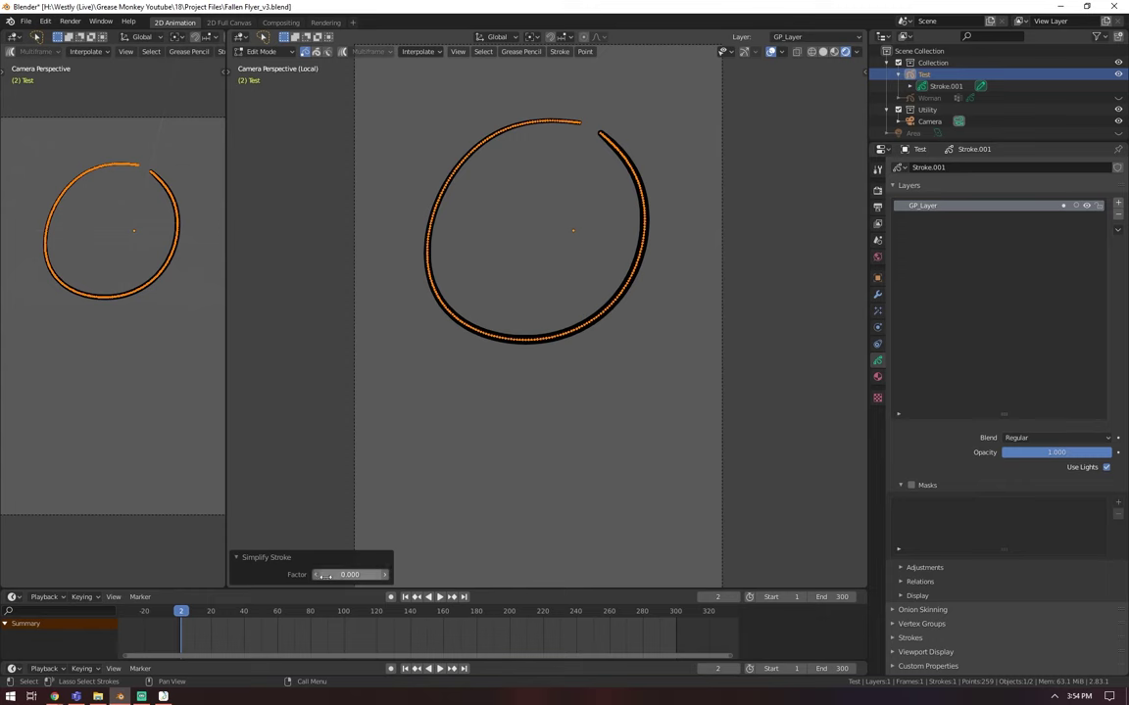
left_click(534, 432)
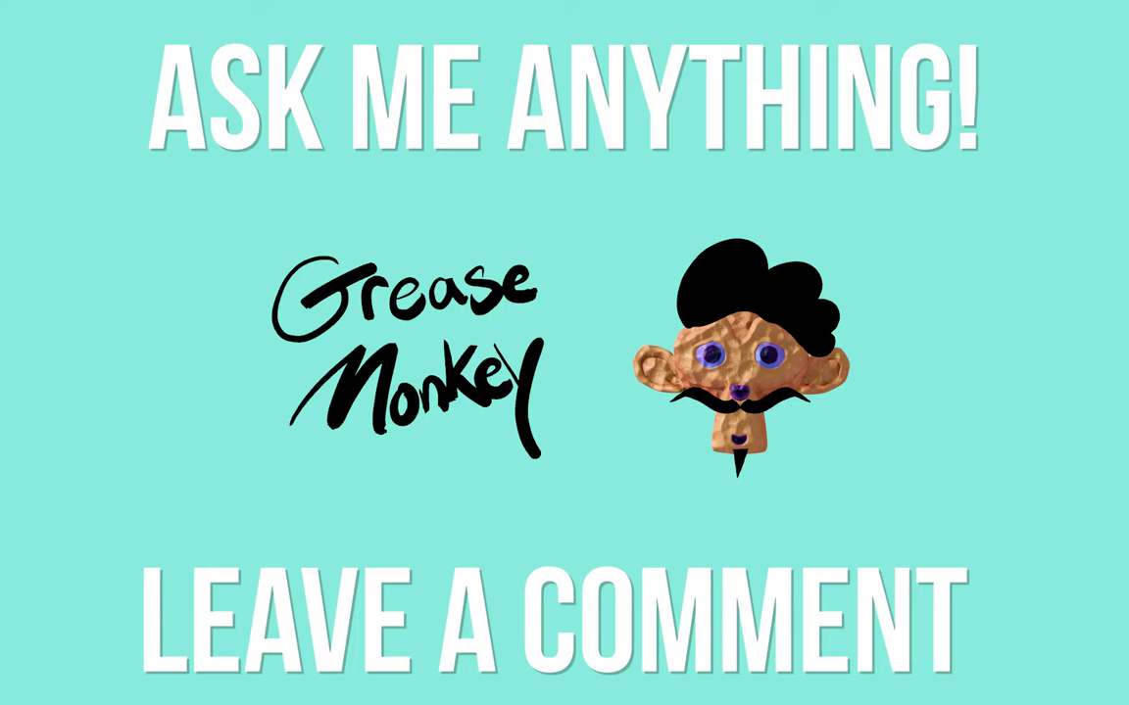